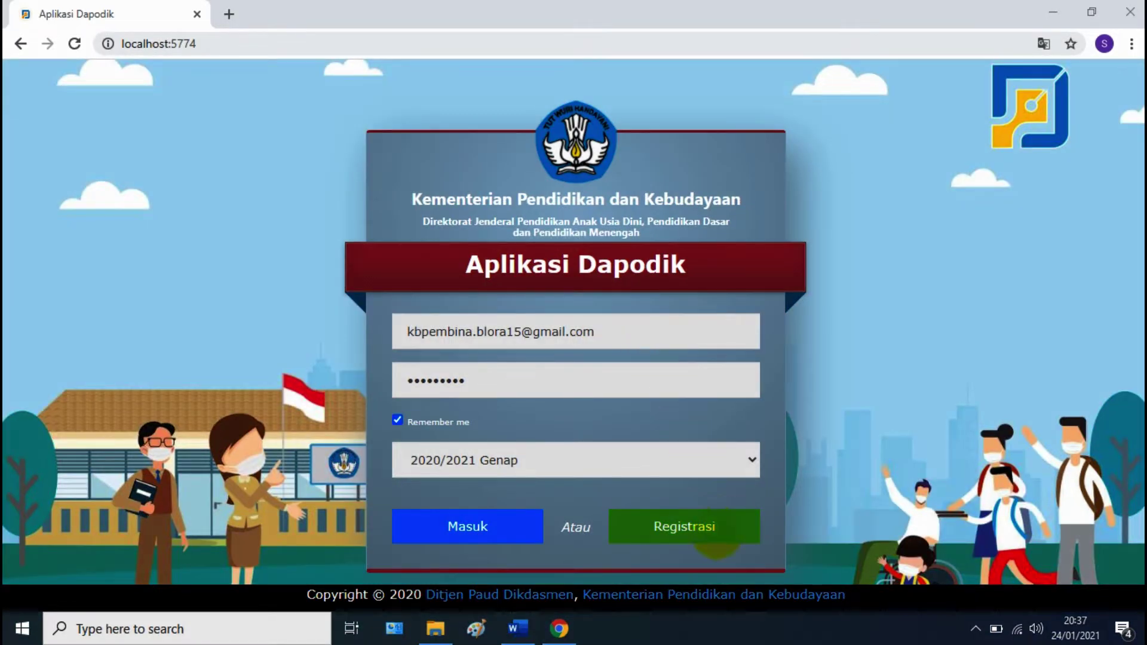
Open the Dapodik registration form and show the available registration types
click(712, 527)
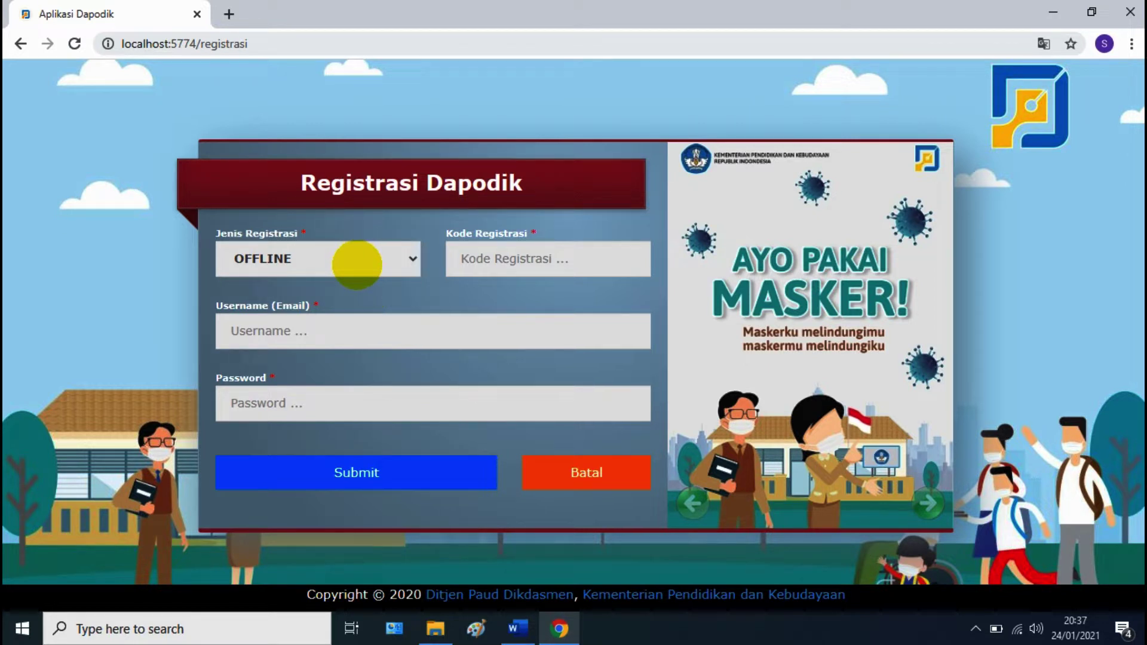
click(400, 259)
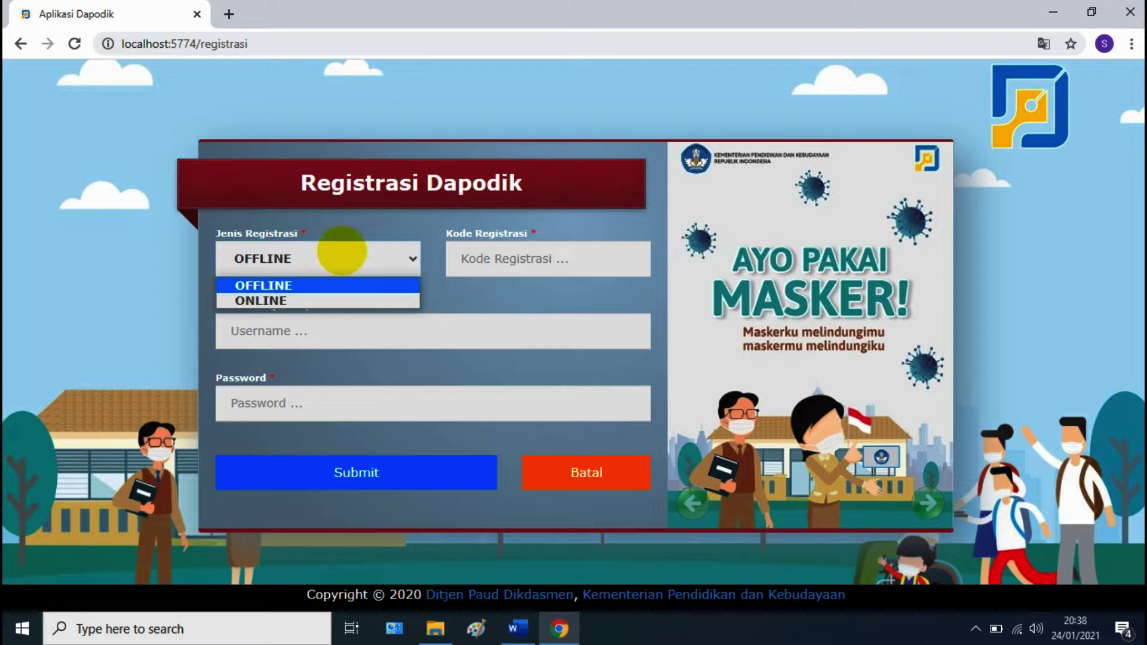
Search the web for "dapodik" in a new browser tab and open the Unduhan page of the Dapodik site
click(229, 13)
text(dap)
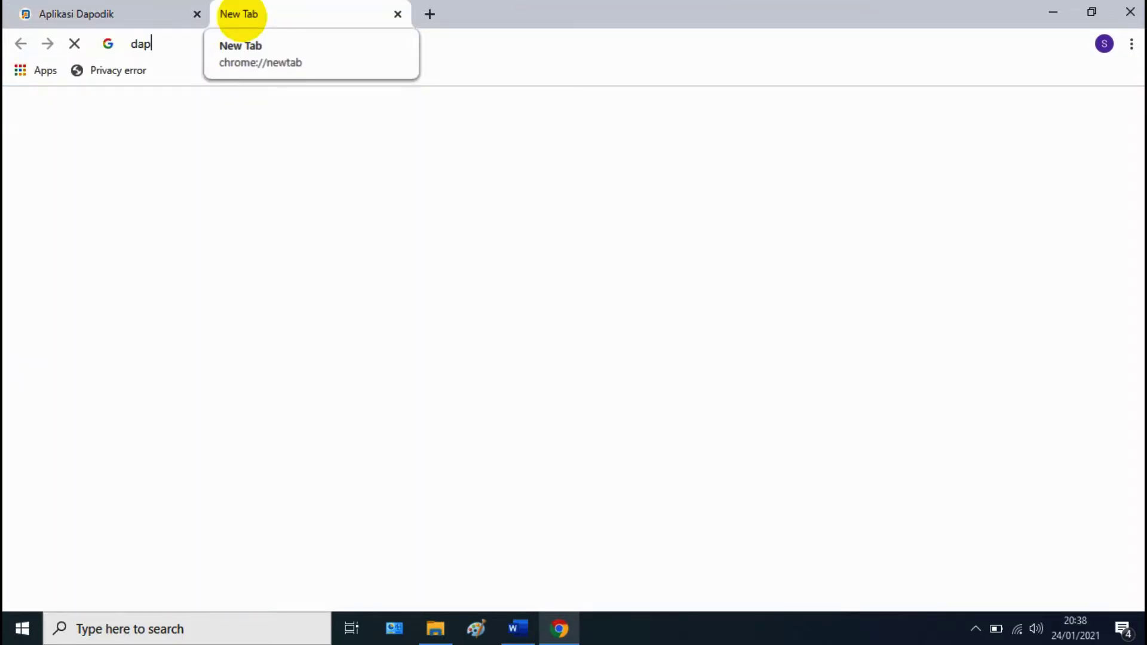
text(odik)
key(Return)
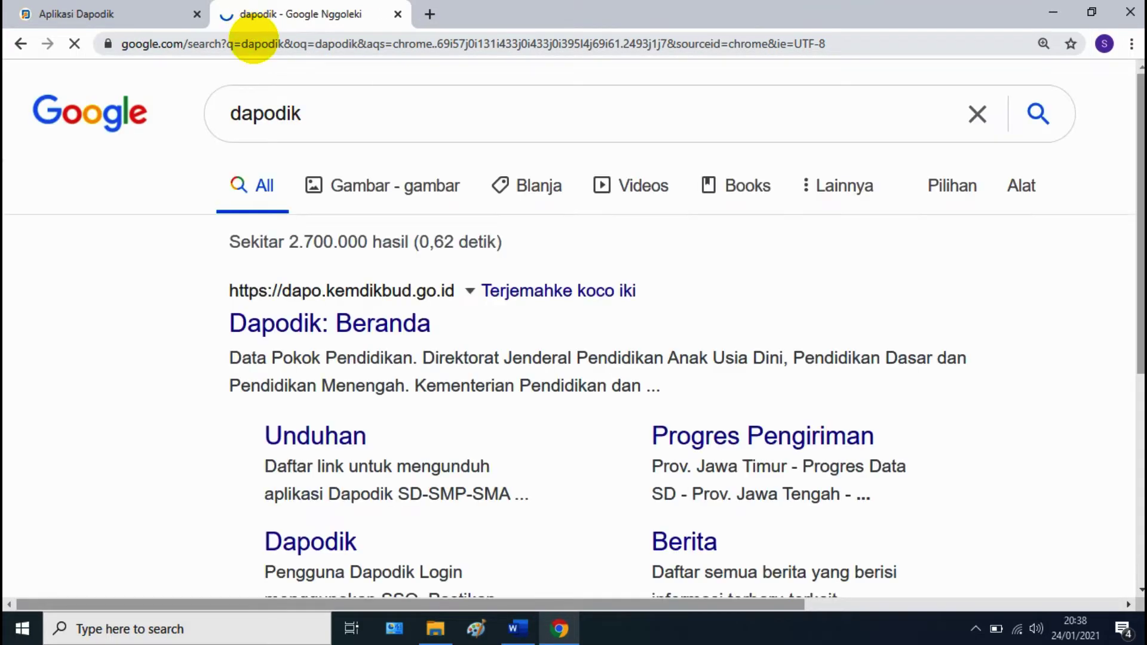
click(352, 329)
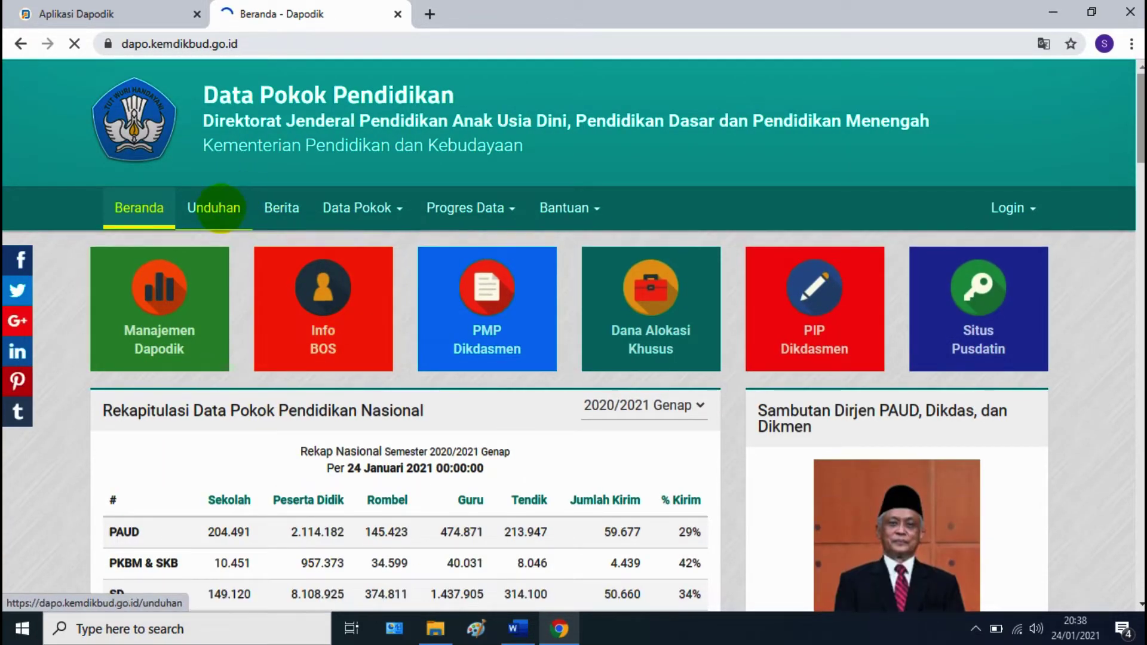
click(216, 208)
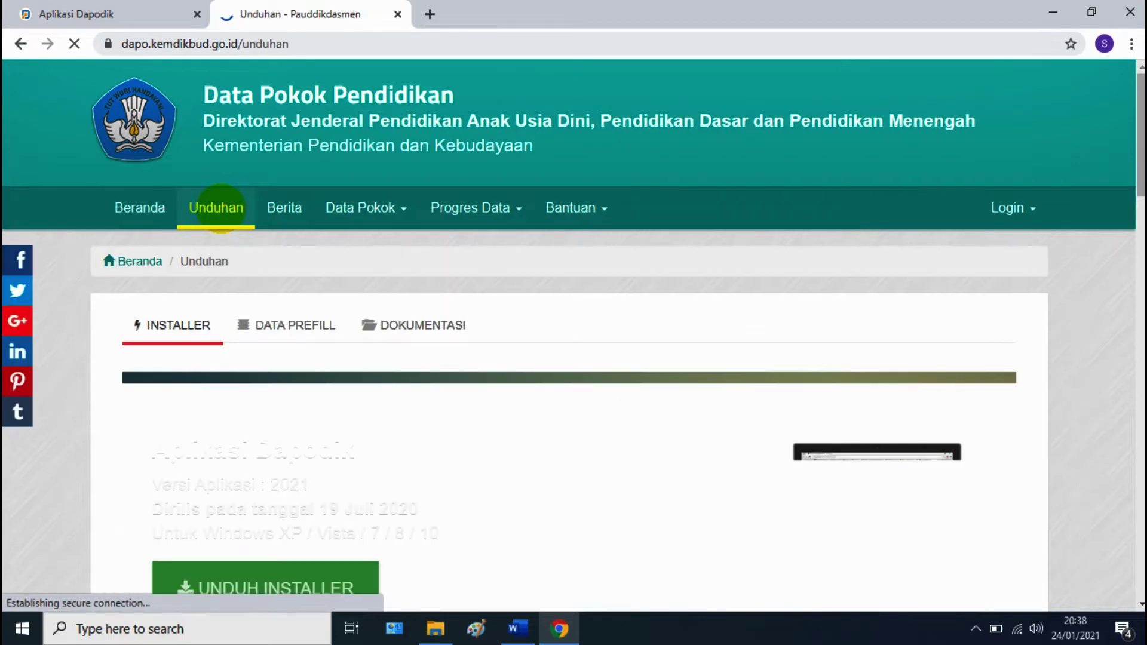
Review the Dapodik installer section with its change list, and the provincial prefill downloads down to Jawa Tengah
scroll(218, 212, down, 1)
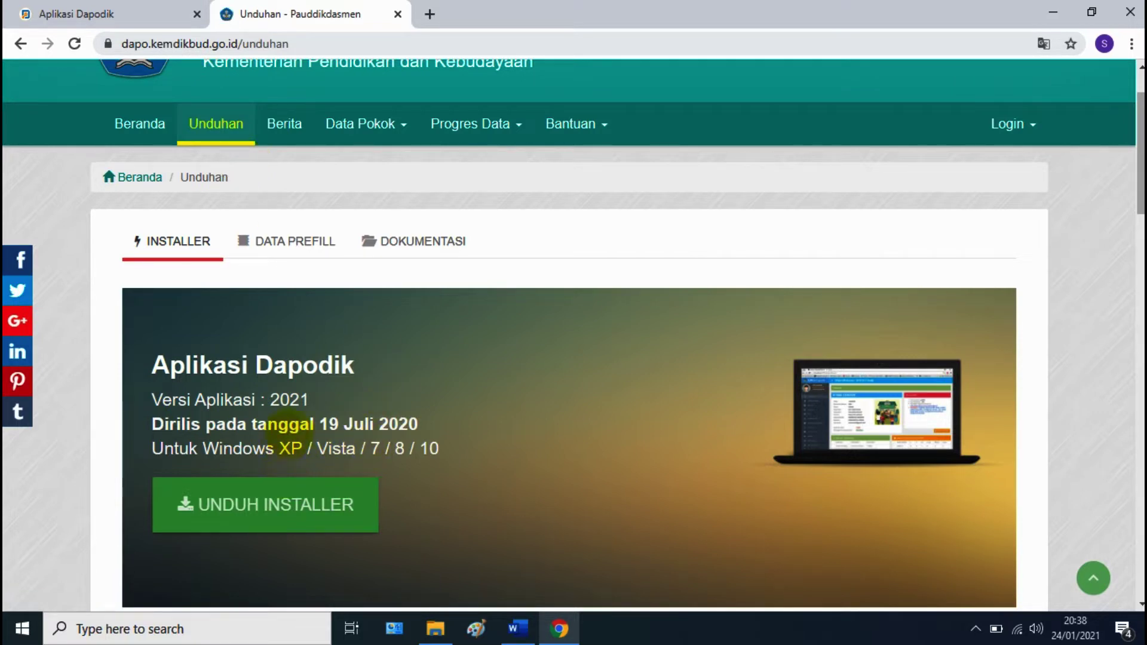
scroll(308, 421, down, 2)
scroll(313, 412, down, 1)
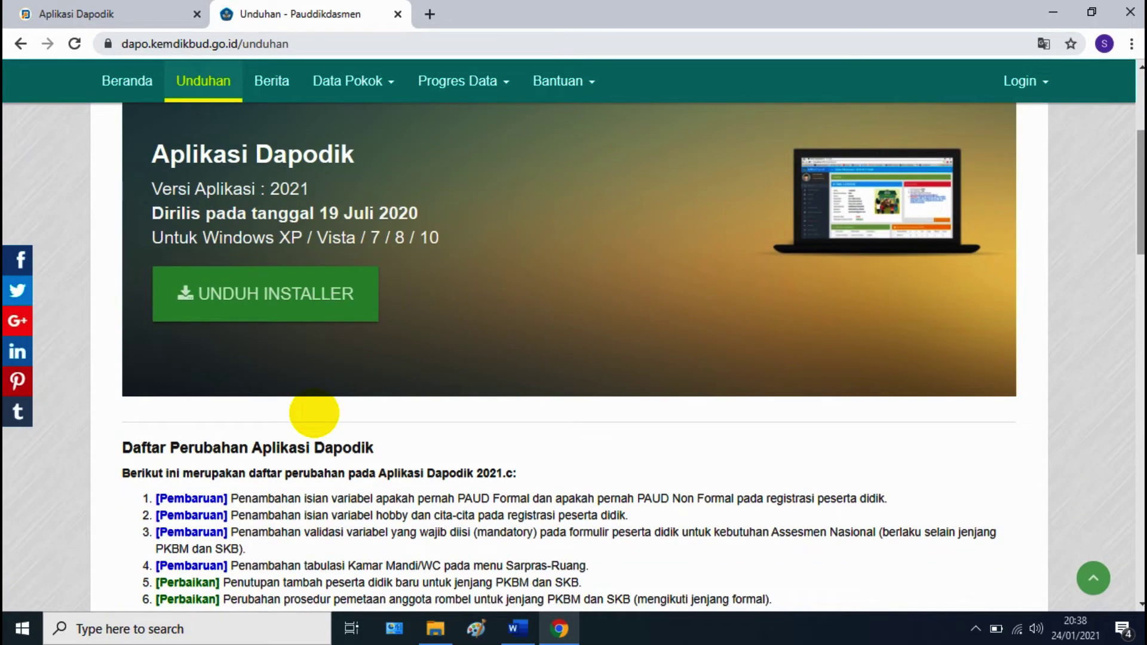
scroll(317, 410, down, 3)
scroll(316, 406, down, 7)
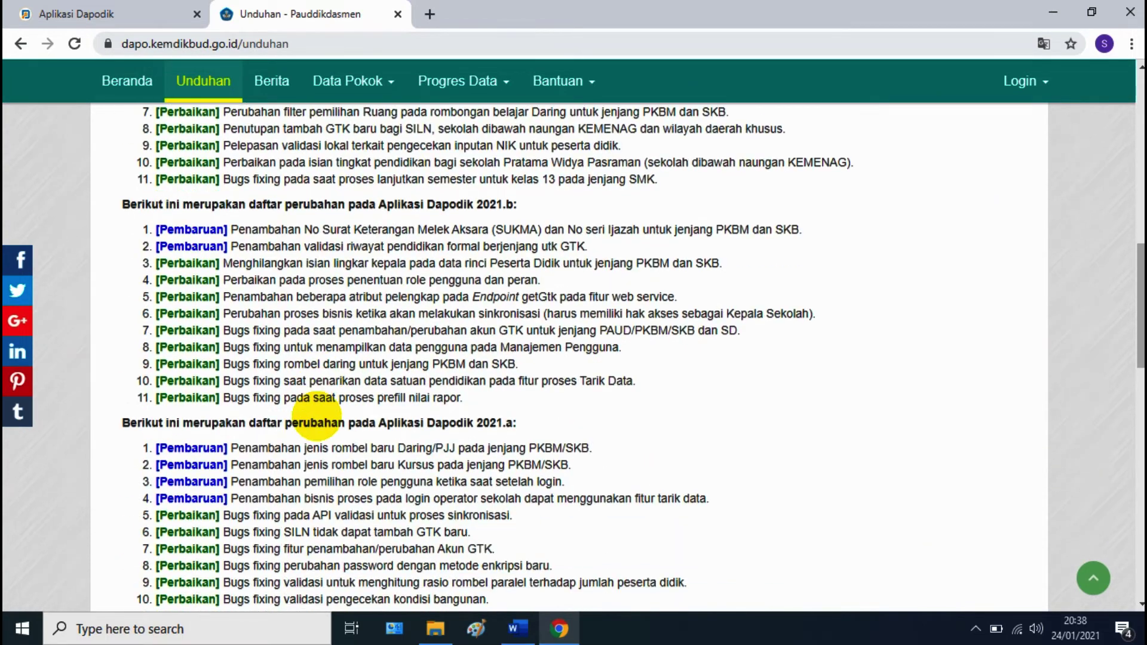
scroll(301, 394, up, 15)
click(305, 241)
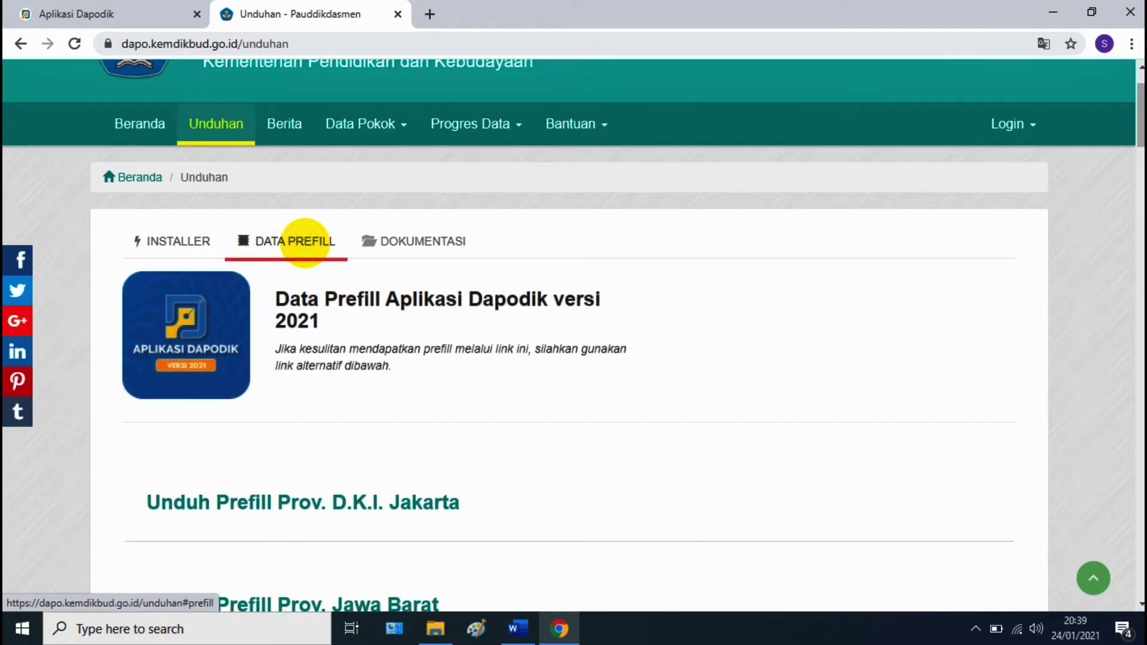
scroll(339, 378, down, 6)
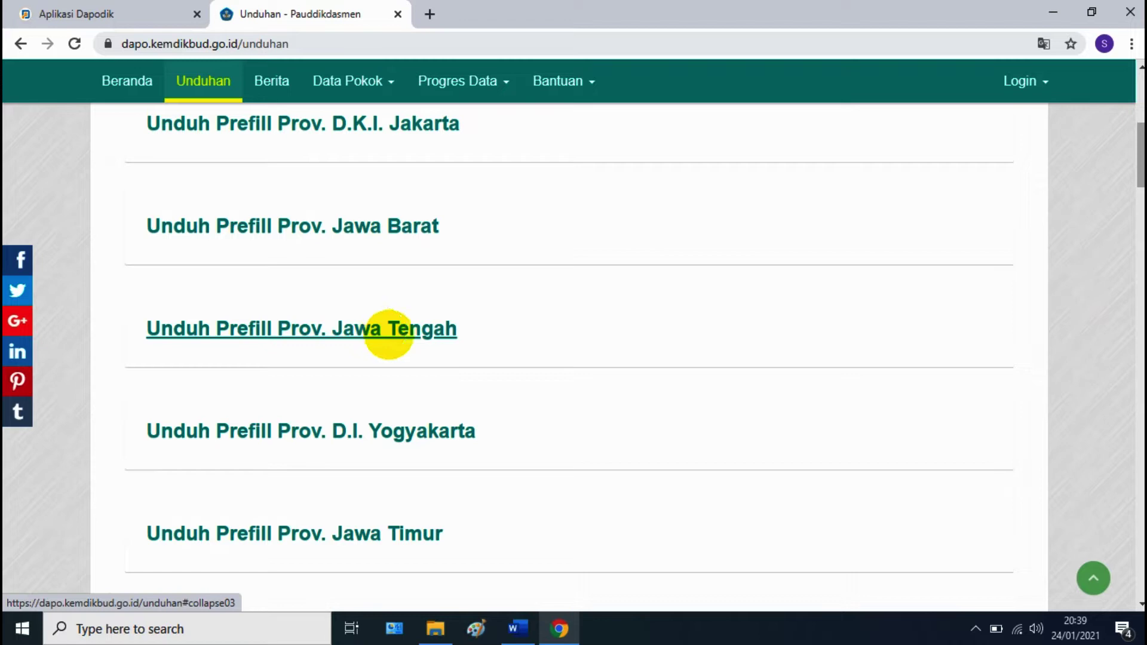
Switch to File Explorer, locate the prefill_dapodik folder on Local Disk (C:), and return to the browser
click(434, 627)
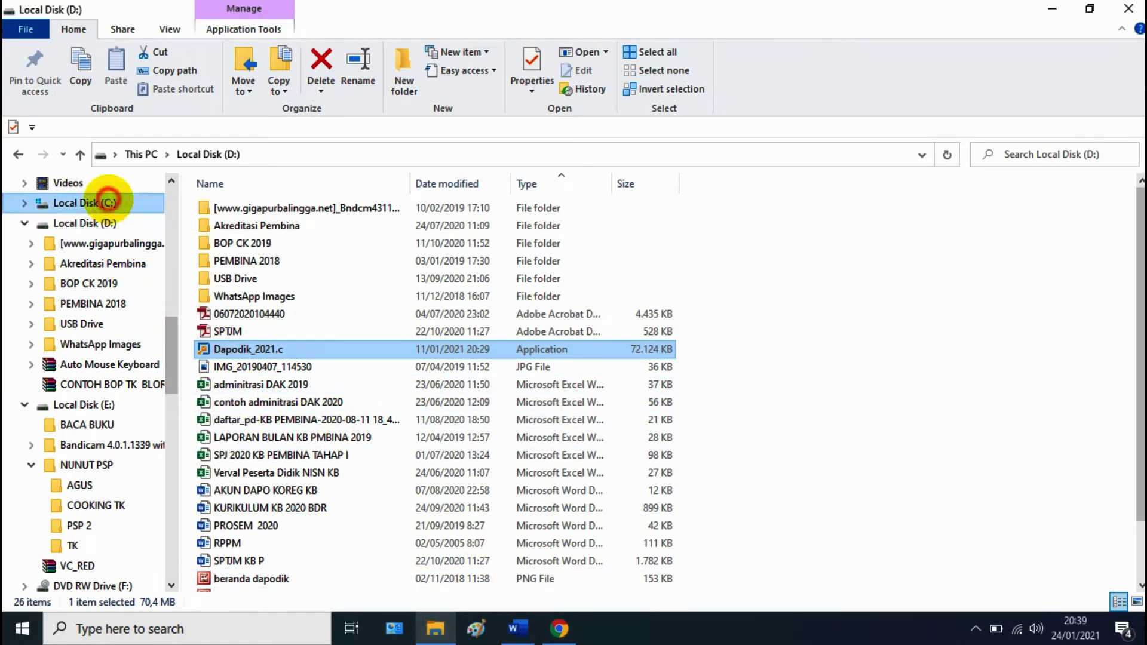
click(100, 203)
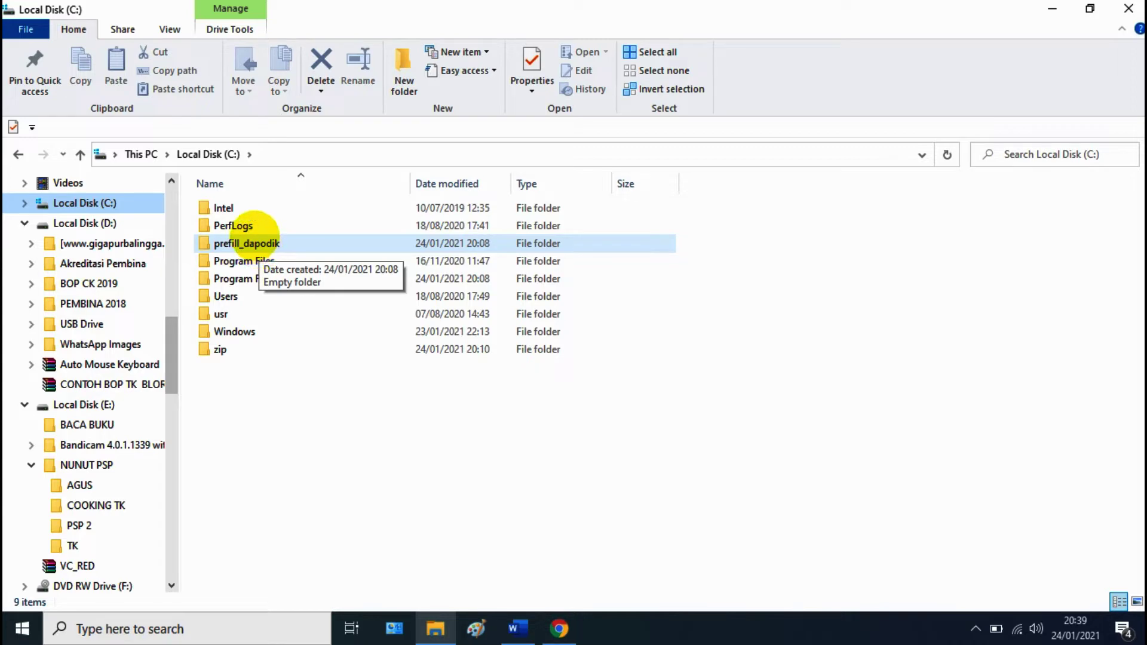
key(alt+Tab)
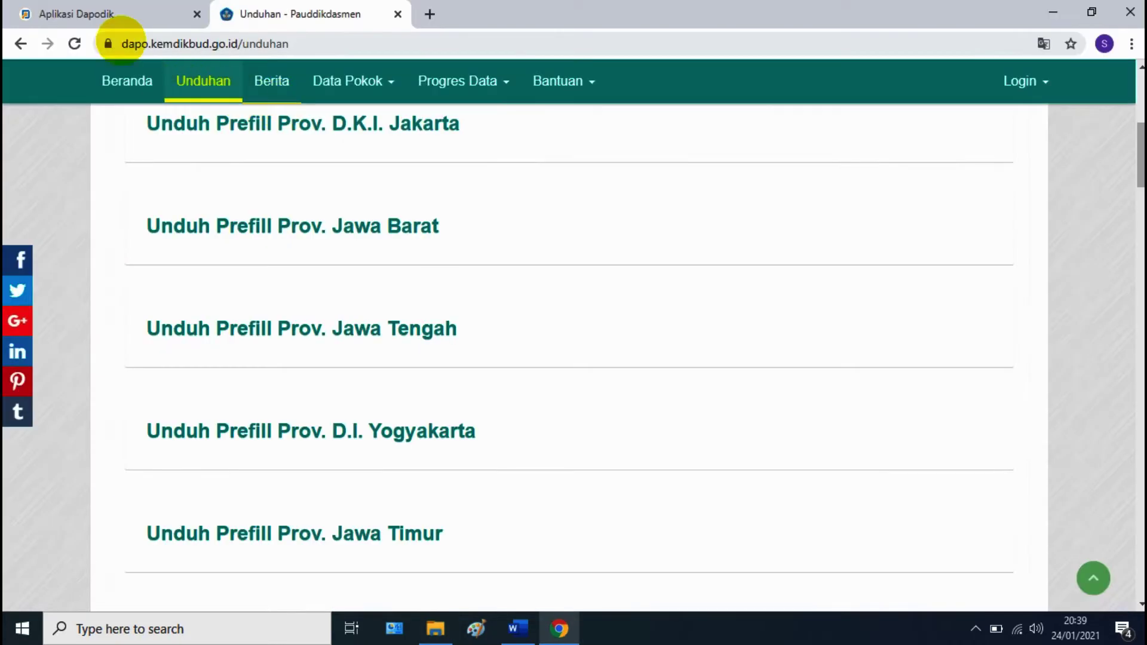
Set the registration type to ONLINE in the local Dapodik registration form and cancel the registration
click(77, 13)
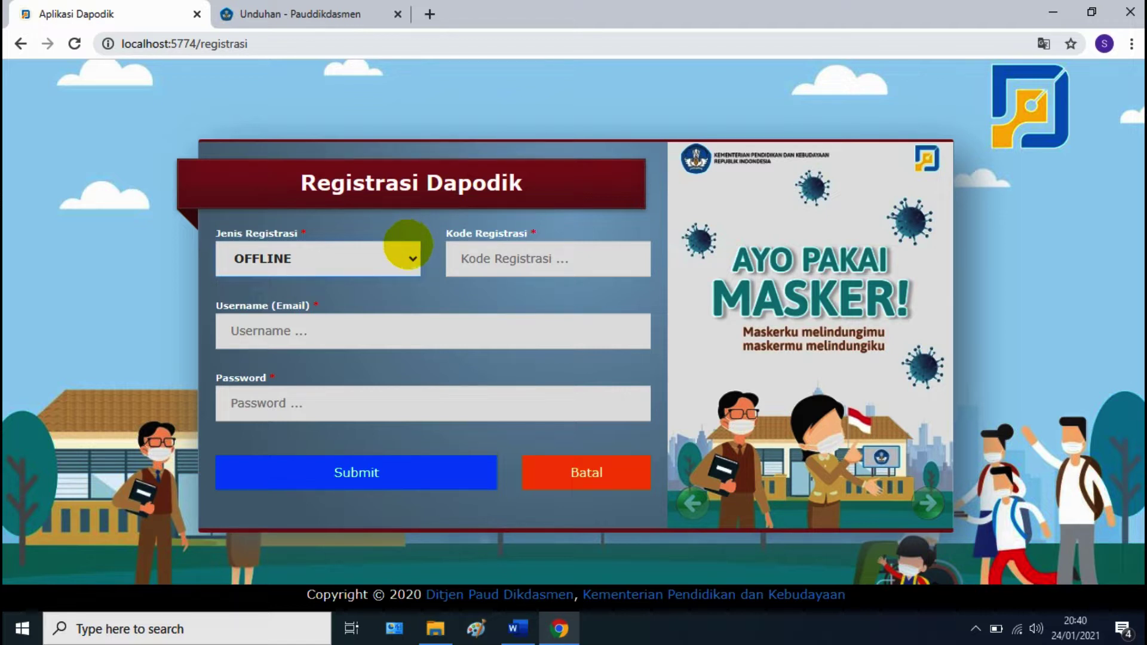
click(410, 257)
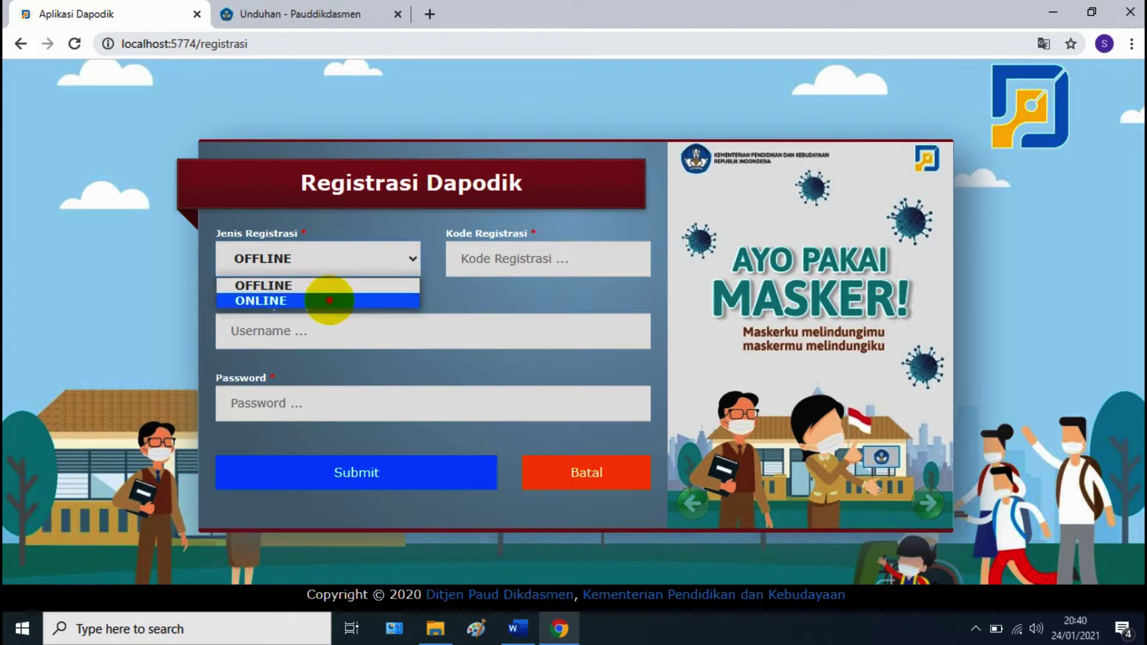
click(329, 301)
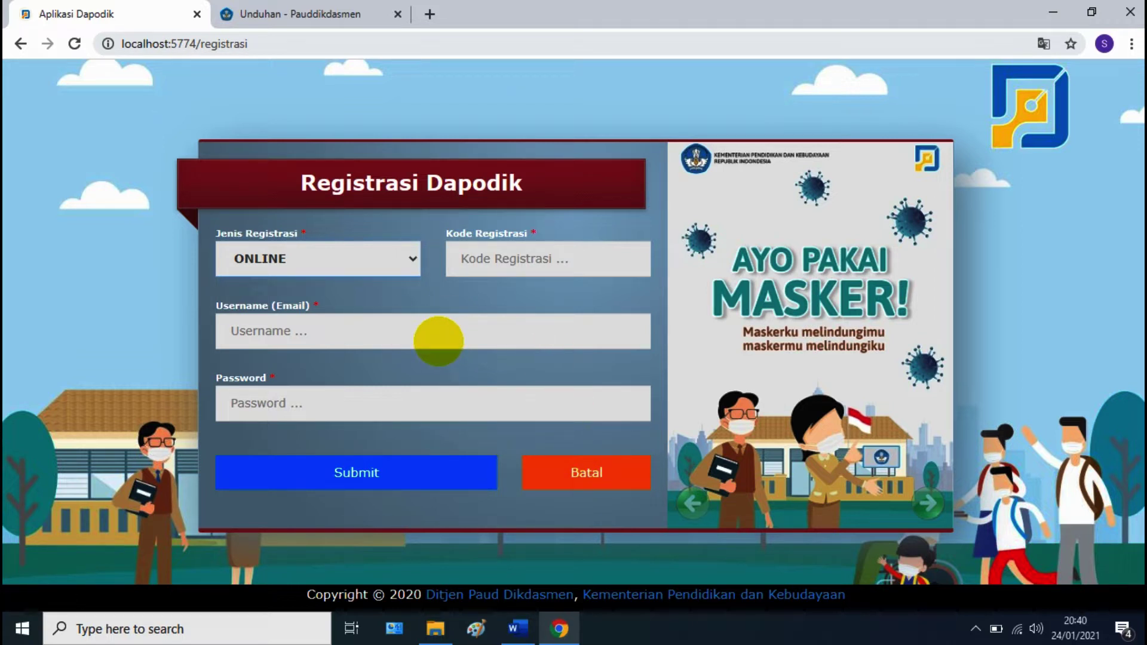
click(572, 472)
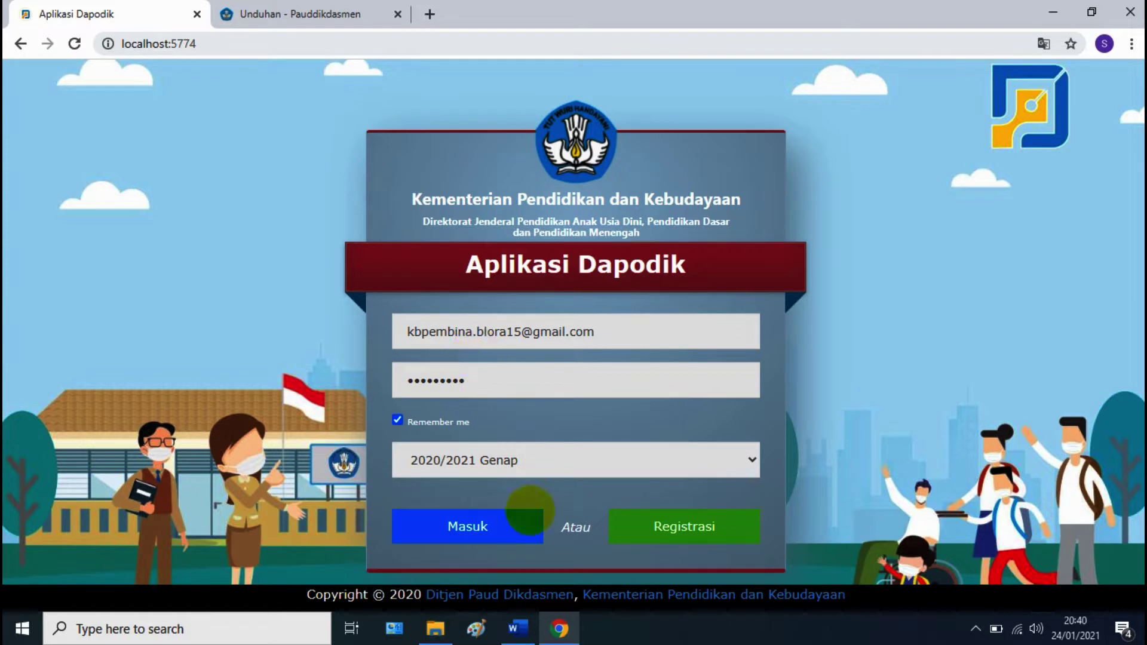
Log in with the saved account for 2020/2021 Genap, choose the KB PEMBINA school operator role, and dismiss the welcome notice
click(508, 533)
click(503, 524)
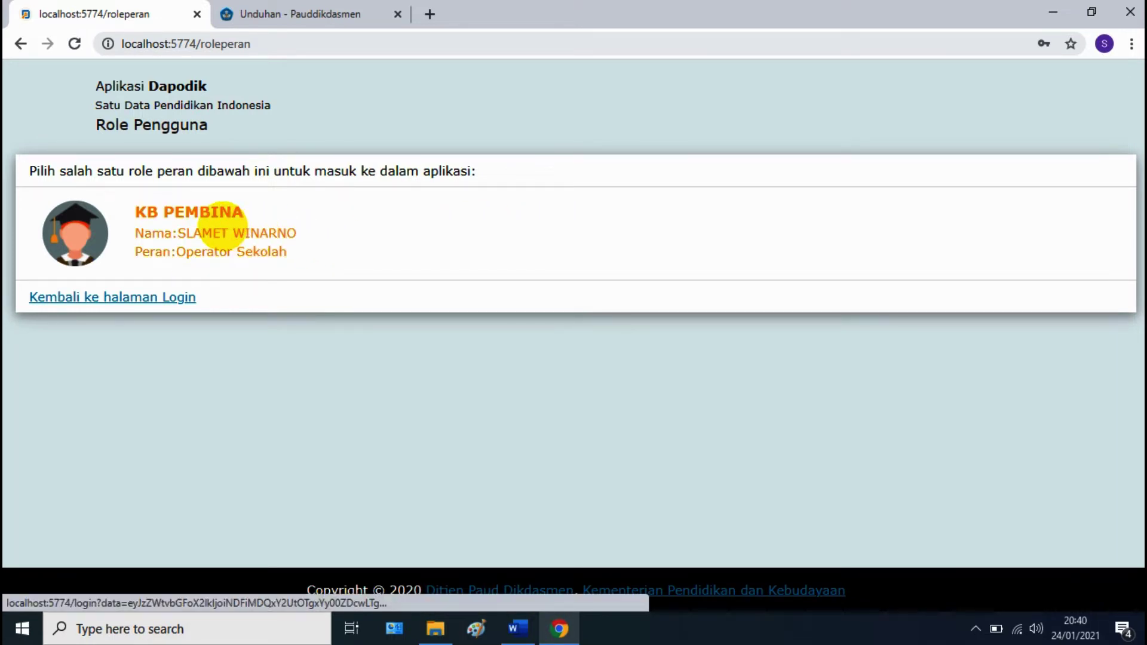
click(222, 226)
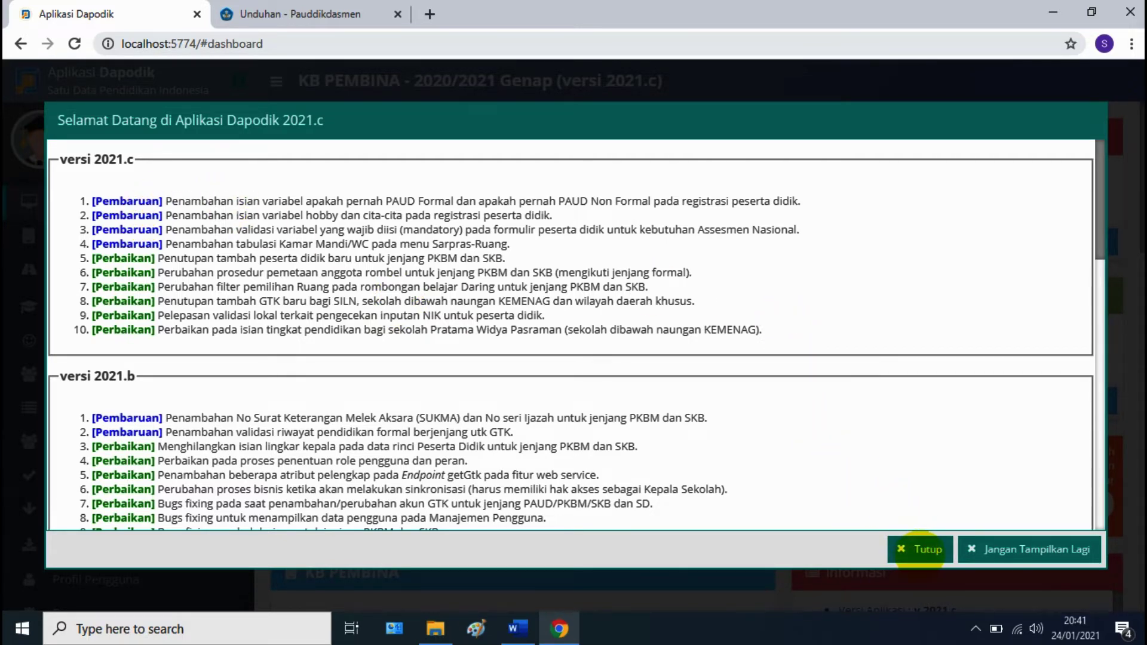
click(920, 548)
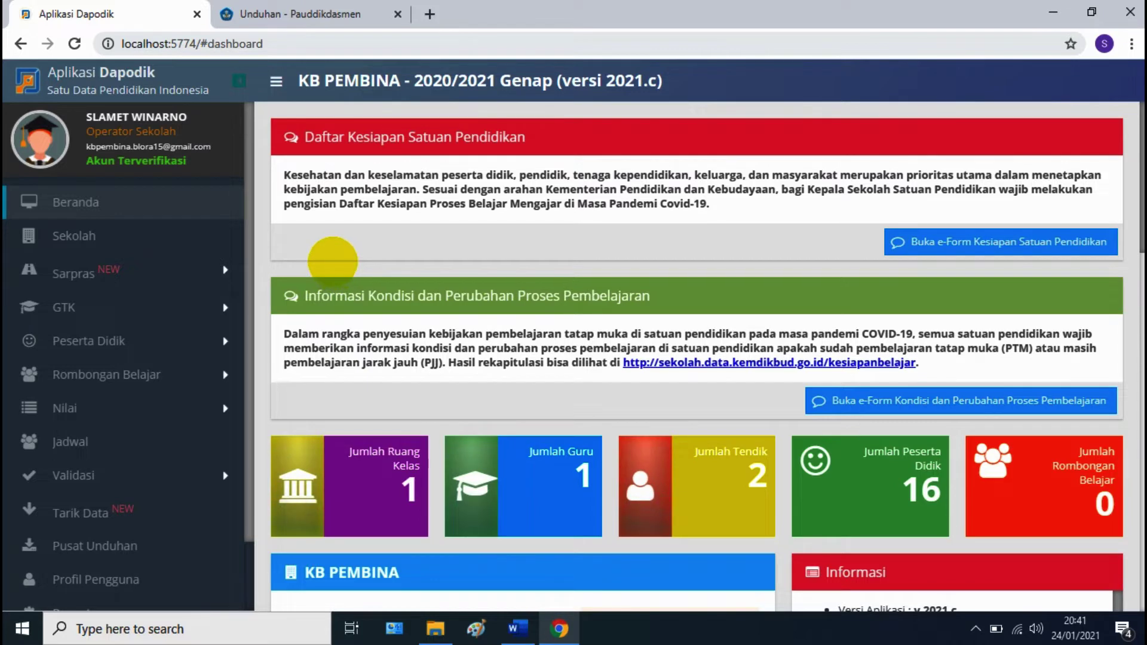
Look over the dashboard and open the Validasi Lokal page for the school's data
scroll(333, 259, down, 3)
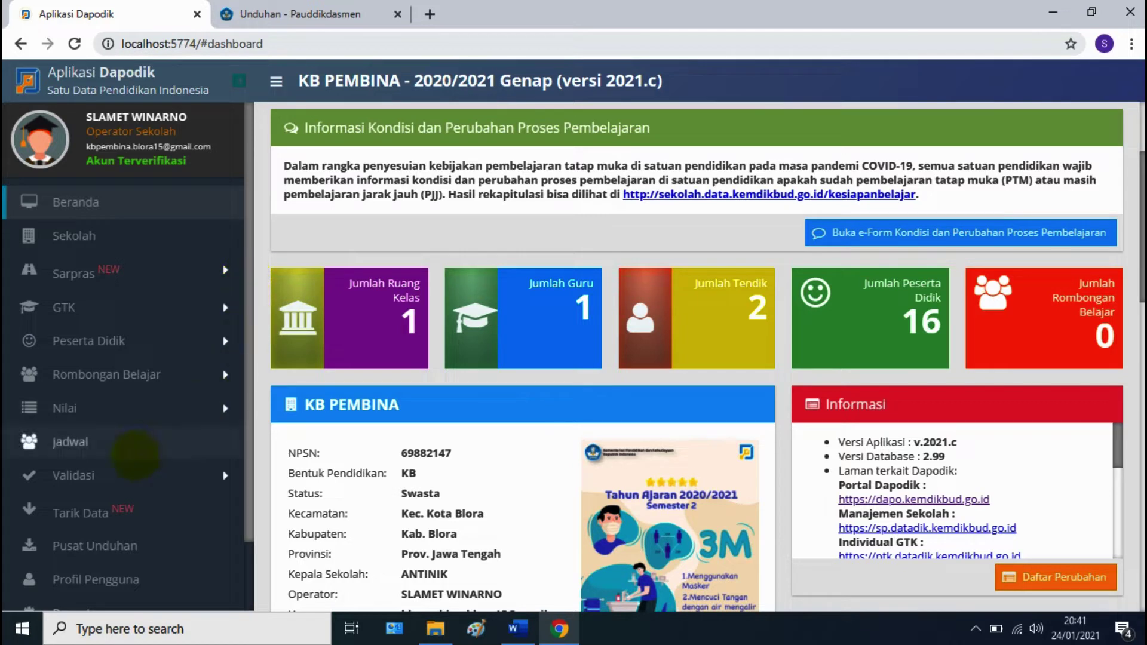
click(120, 474)
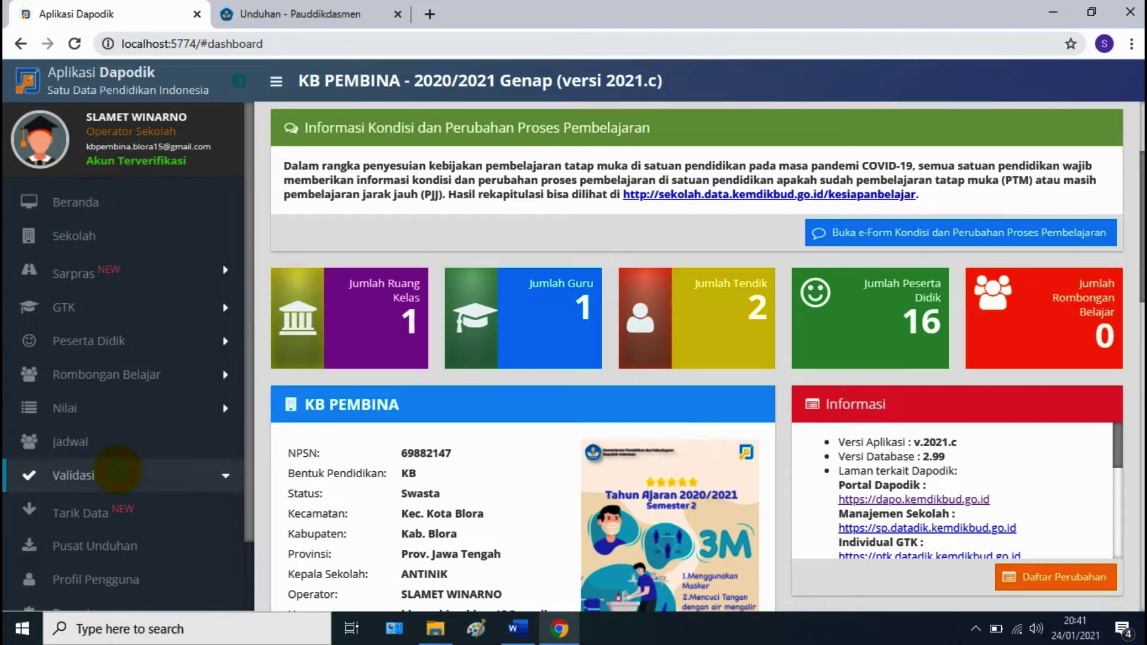
click(139, 508)
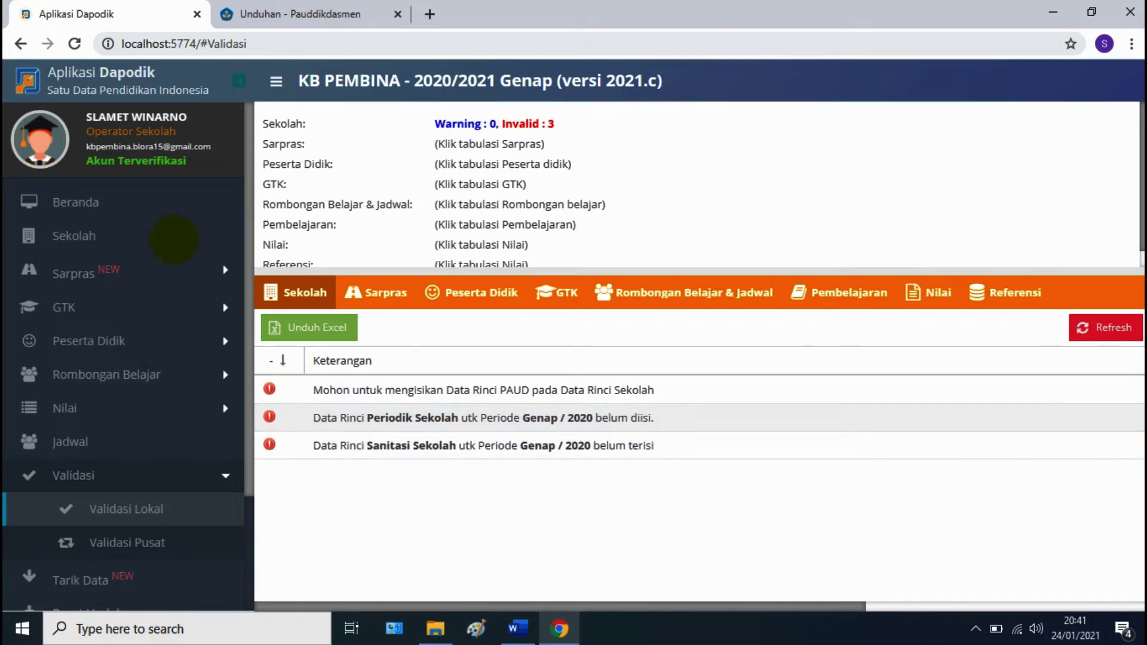
Check the local validation results for Sarpras, Peserta Didik, GTK, Rombongan Belajar & Jadwal, Pembelajaran, Nilai and Referensi
click(387, 292)
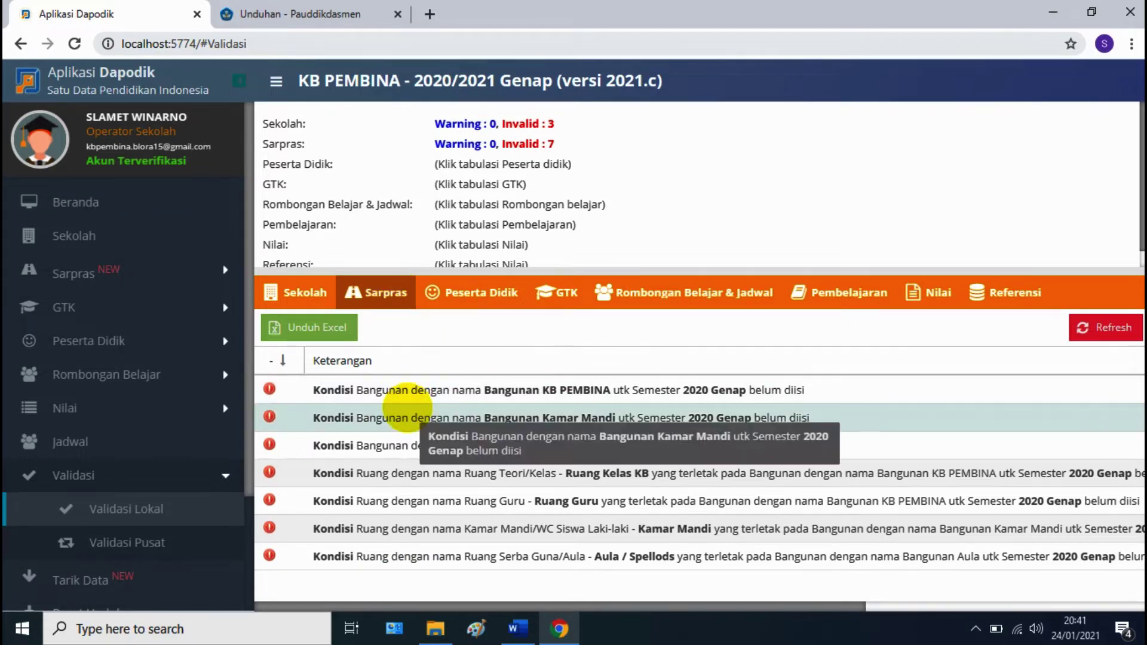
click(466, 294)
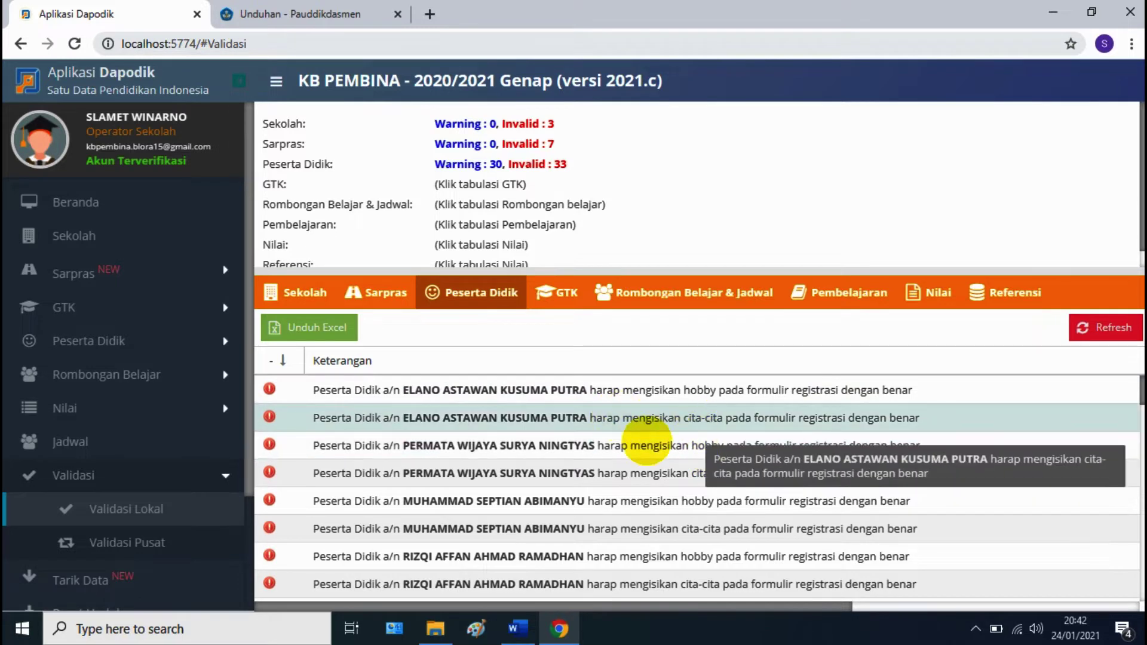
click(559, 294)
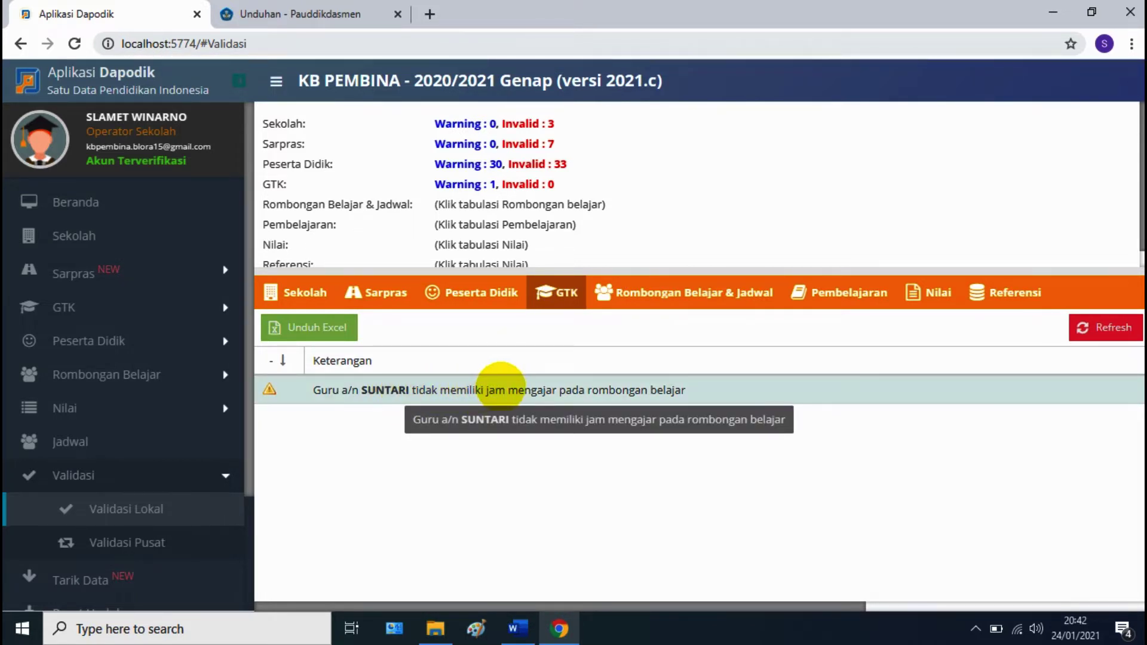
click(676, 293)
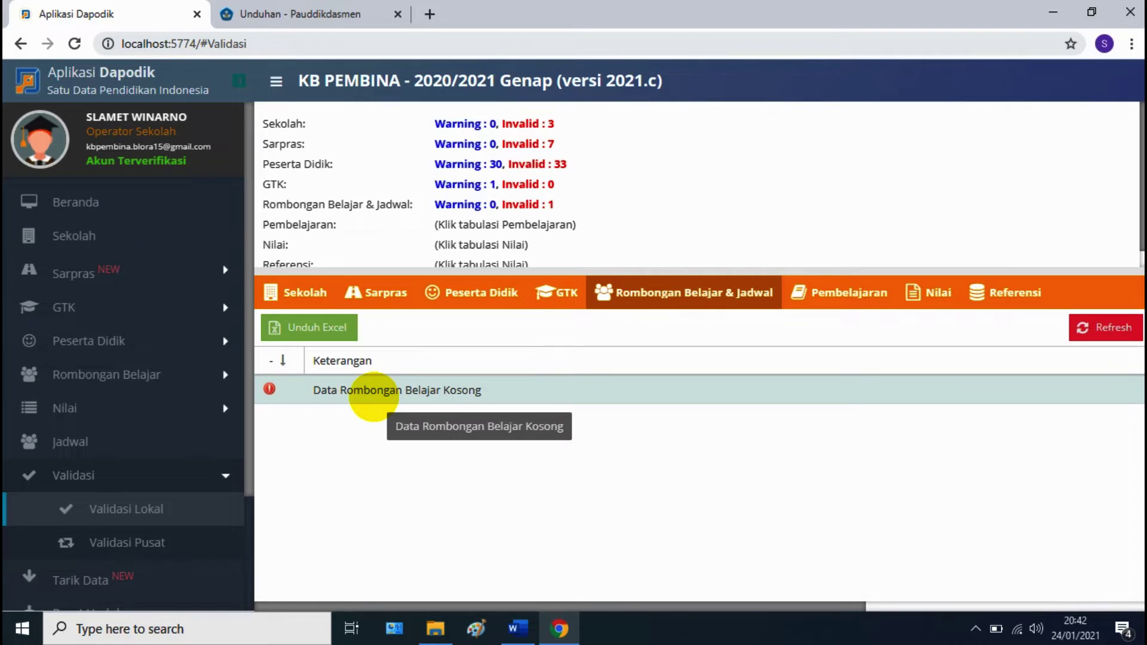
click(835, 294)
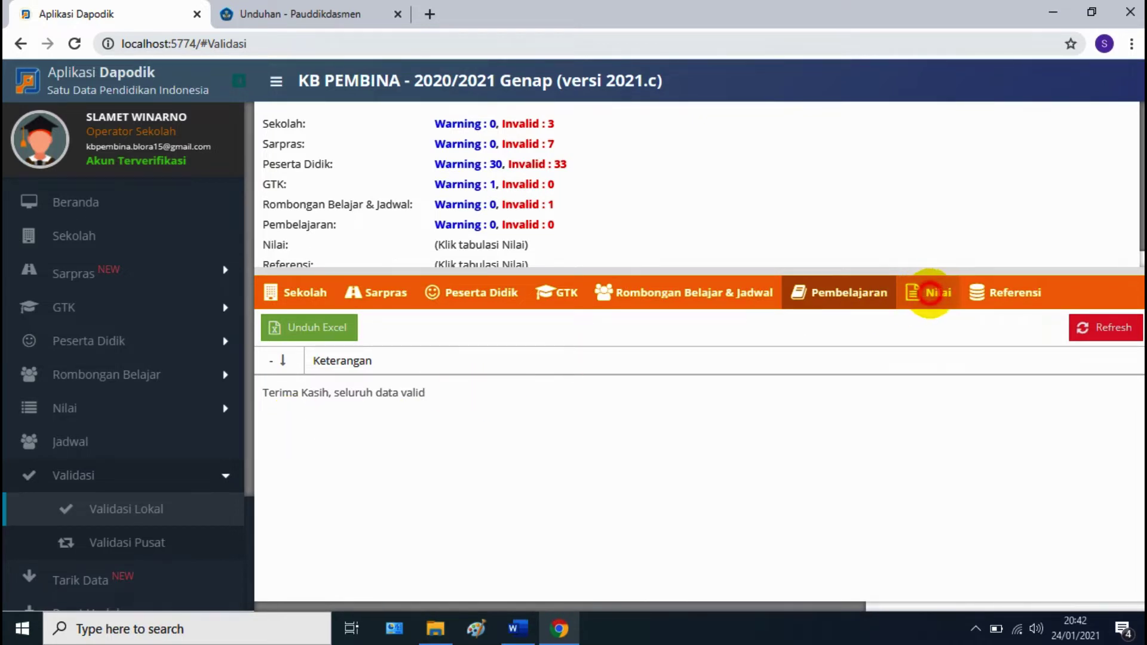
click(928, 293)
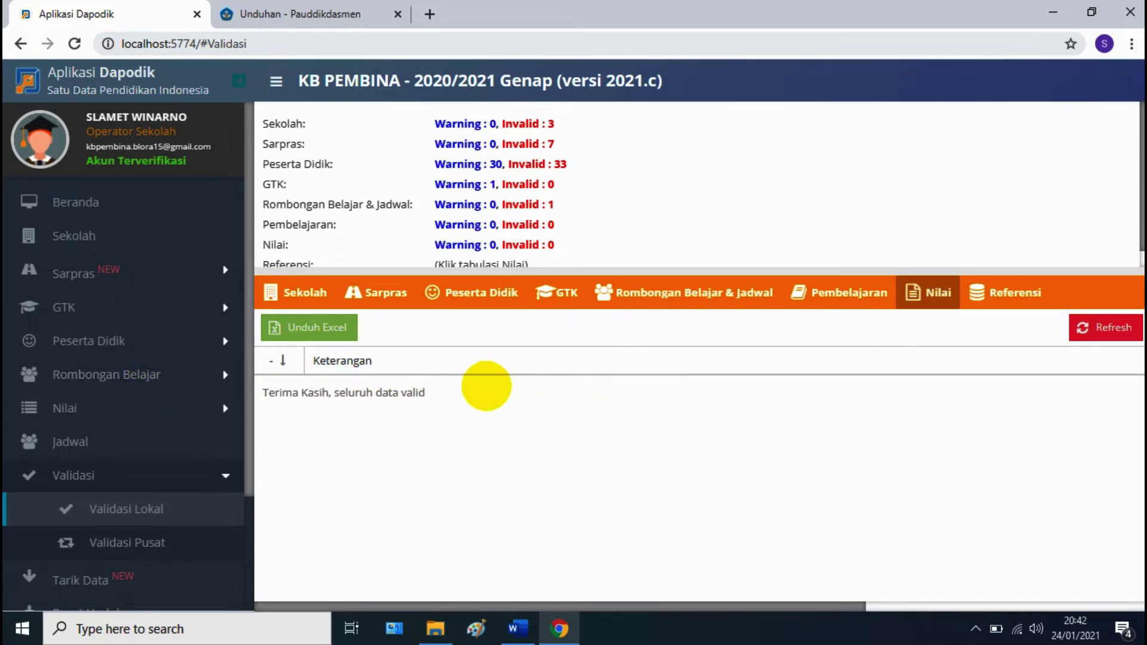
click(987, 291)
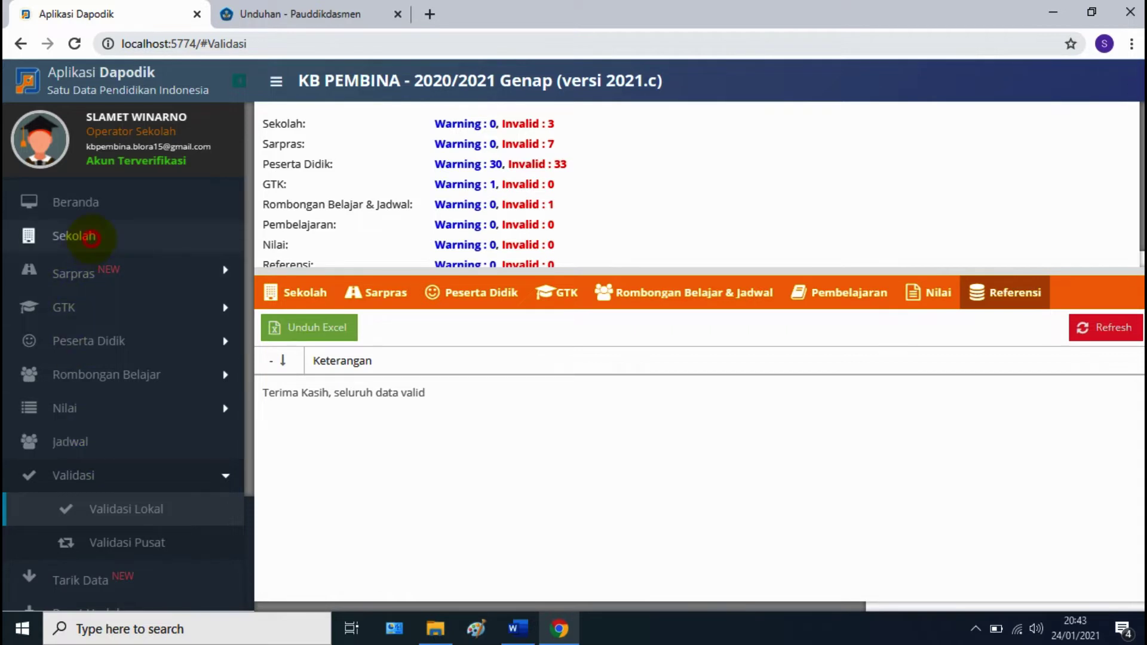
Open the Sekolah page and look through the school's identity, location and supplementary data down to Data Pelengkap
click(90, 236)
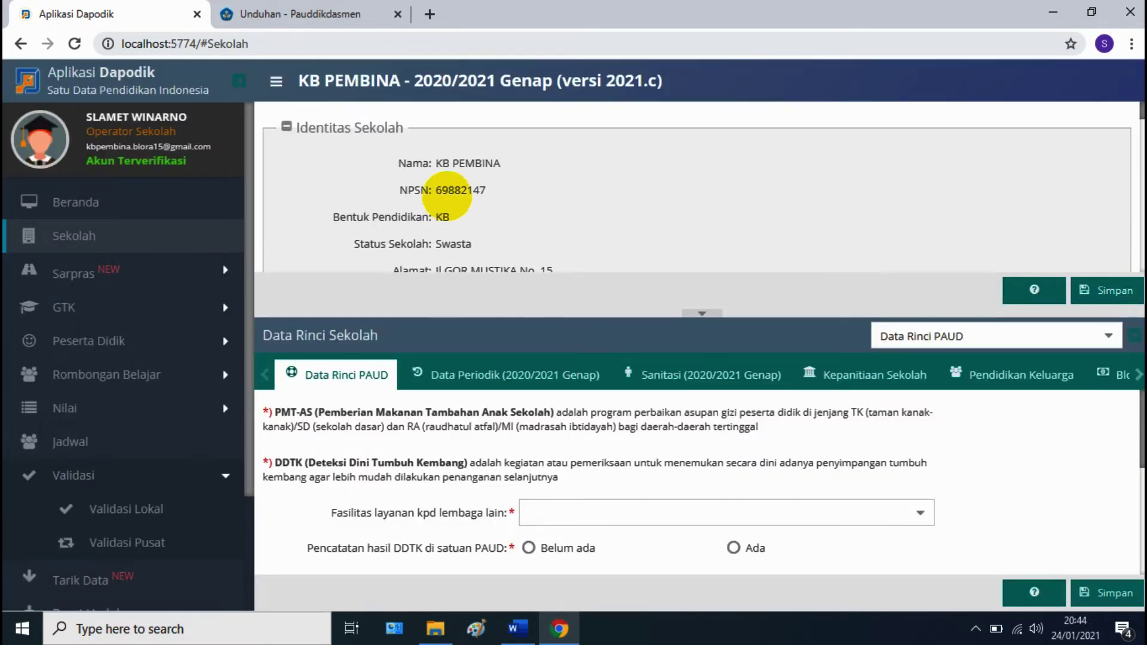
scroll(561, 178, down, 10)
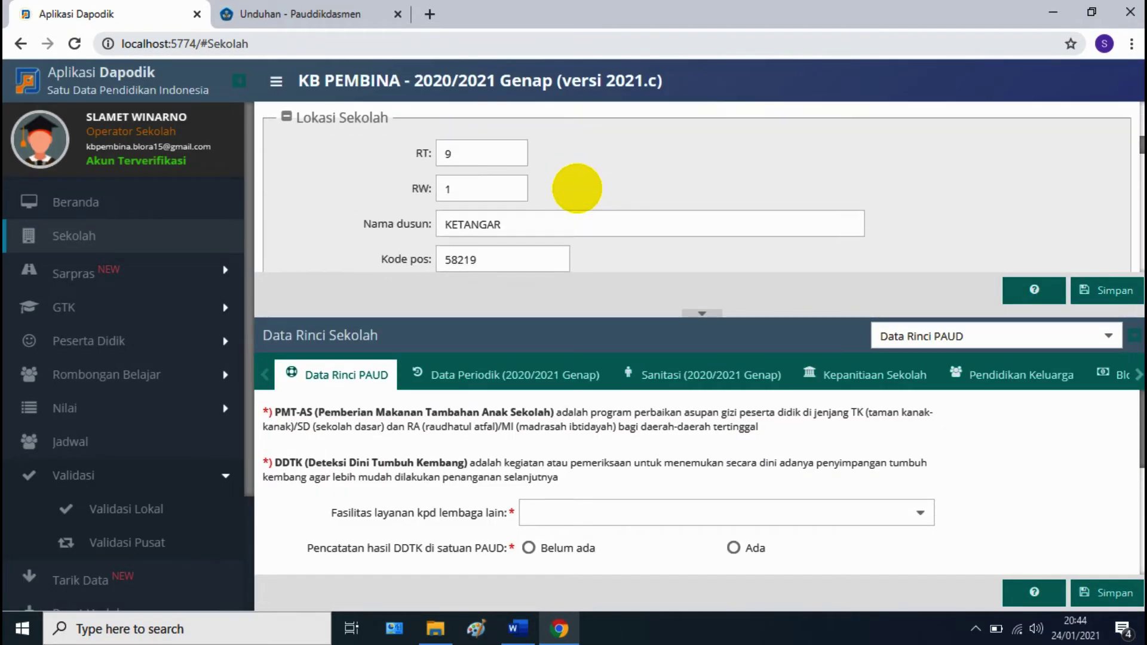
scroll(577, 188, down, 5)
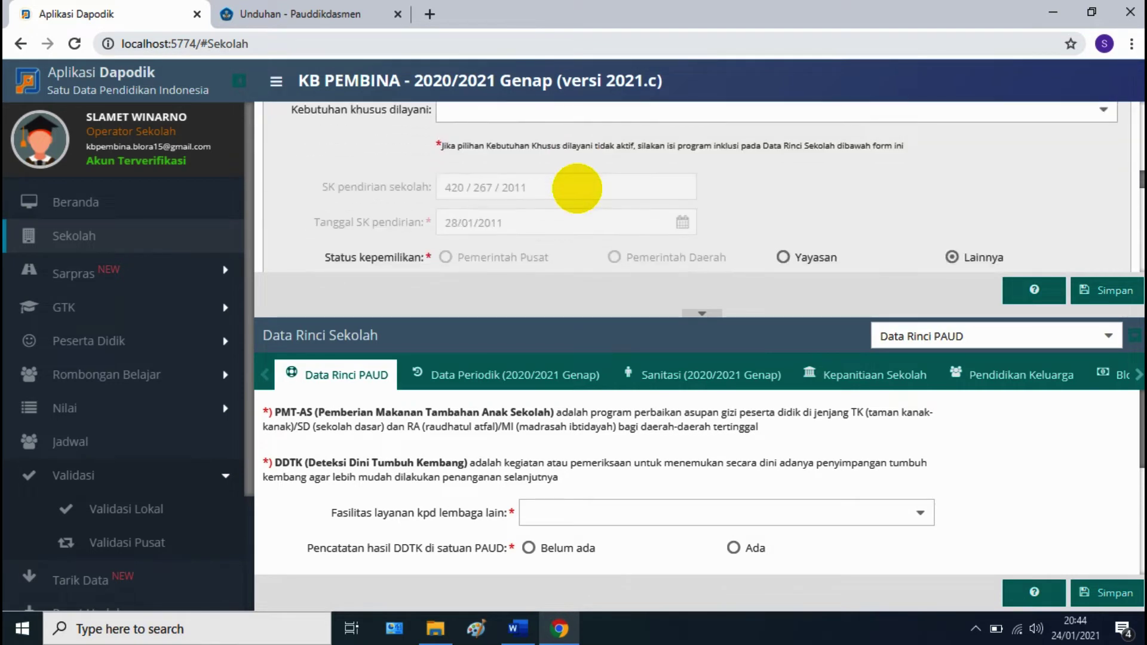
scroll(575, 191, down, 5)
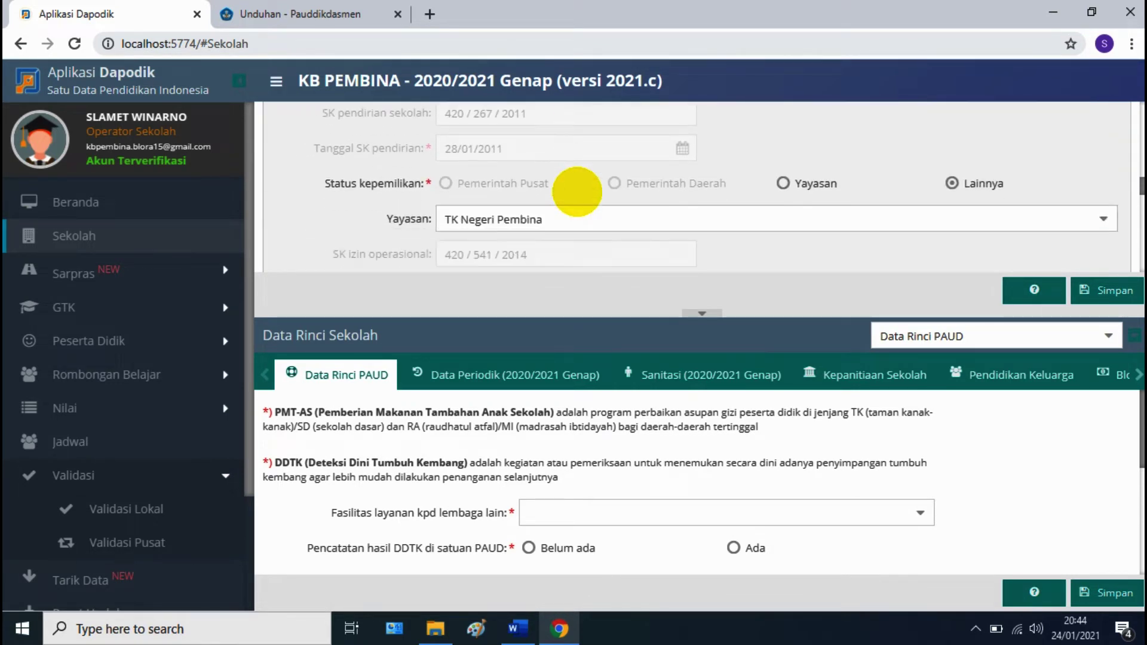
scroll(574, 197, down, 3)
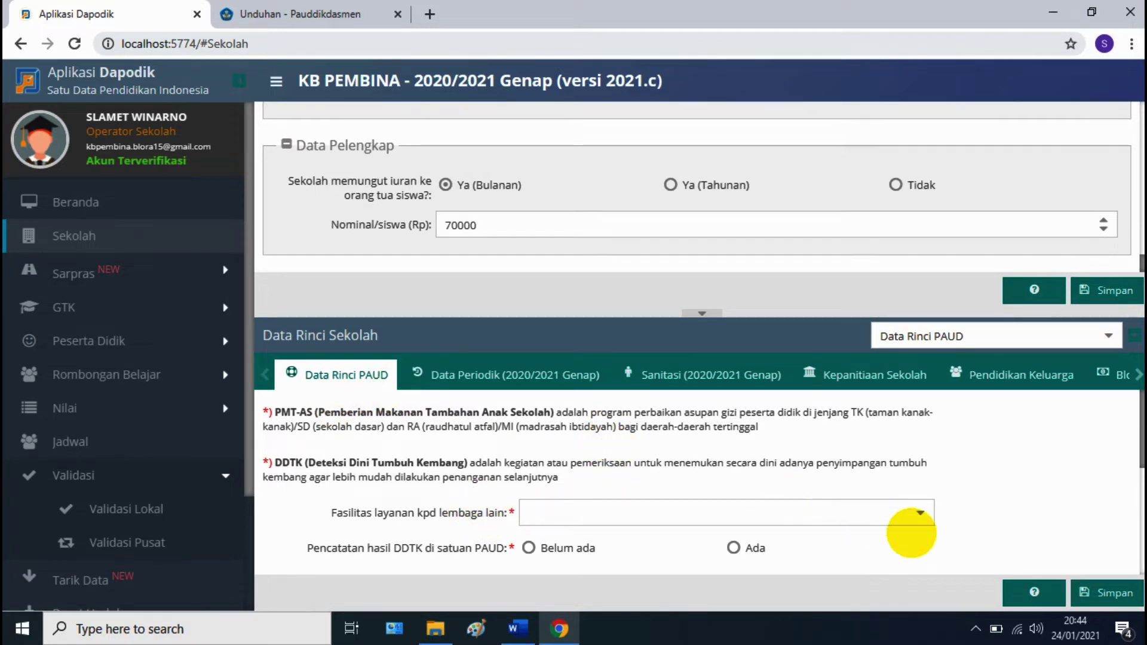
In Data Rinci PAUD, set Fasilitas layanan kpd lembaga lain to Pelatihan and change it to Studi Banding
click(915, 512)
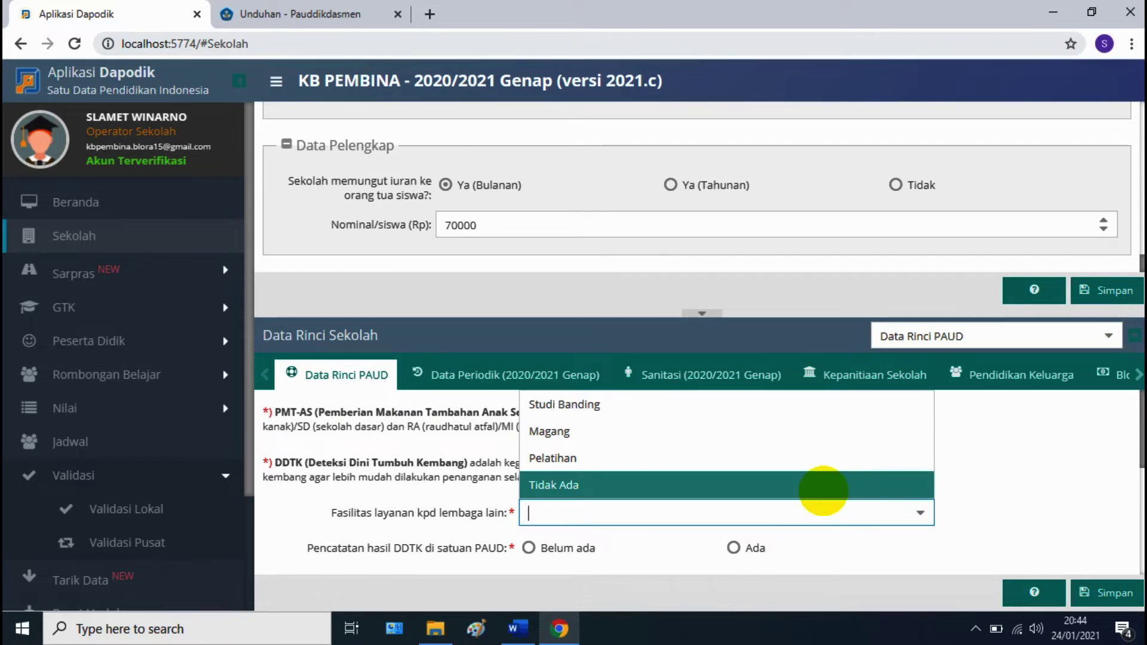
click(1109, 339)
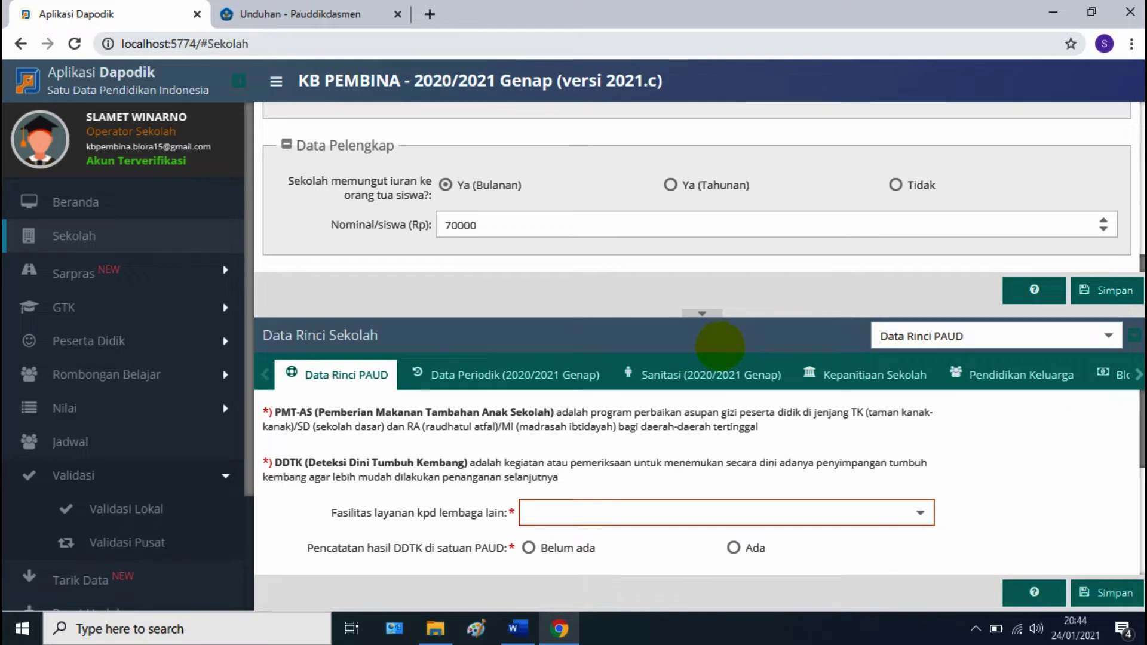
click(920, 513)
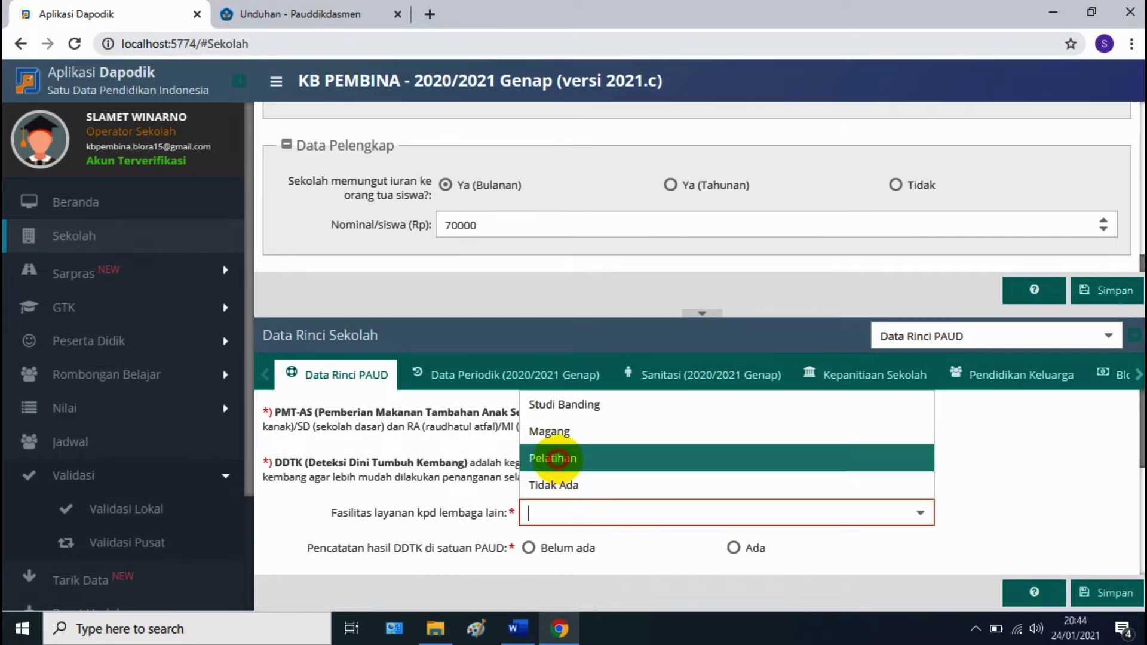
click(564, 459)
scroll(566, 460, down, 1)
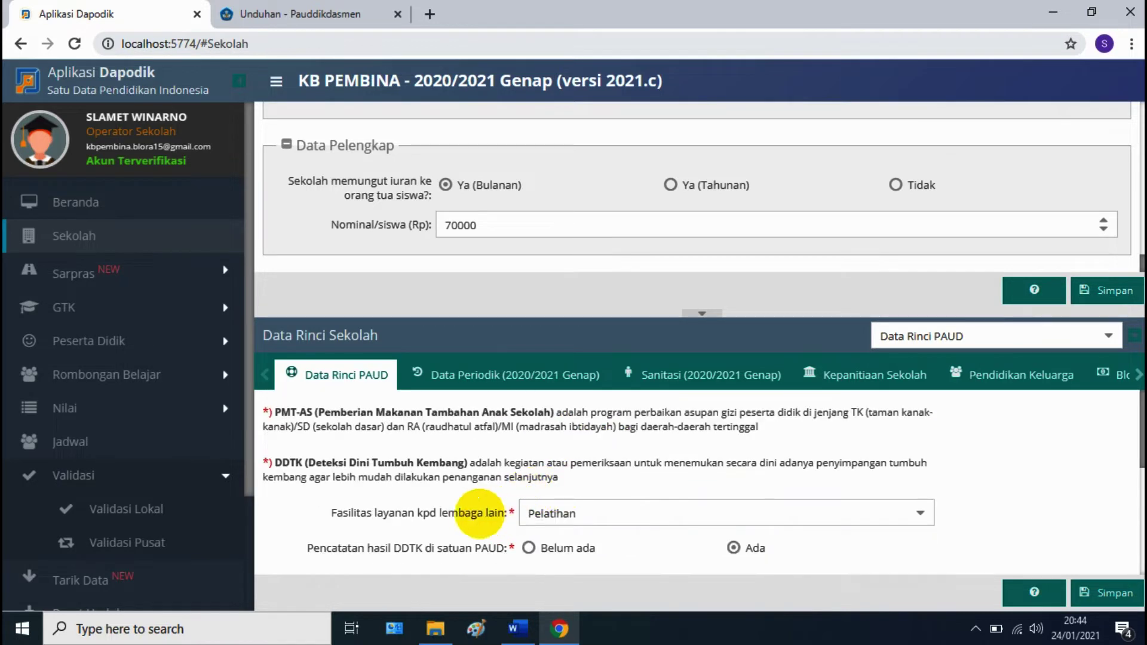
click(916, 514)
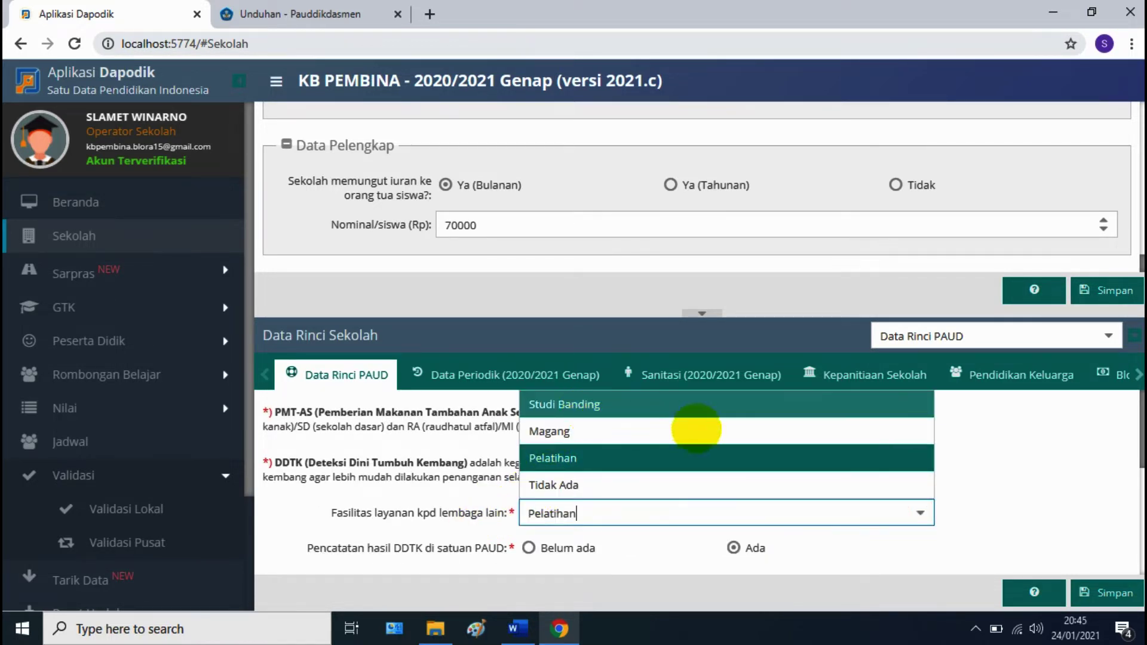
click(635, 406)
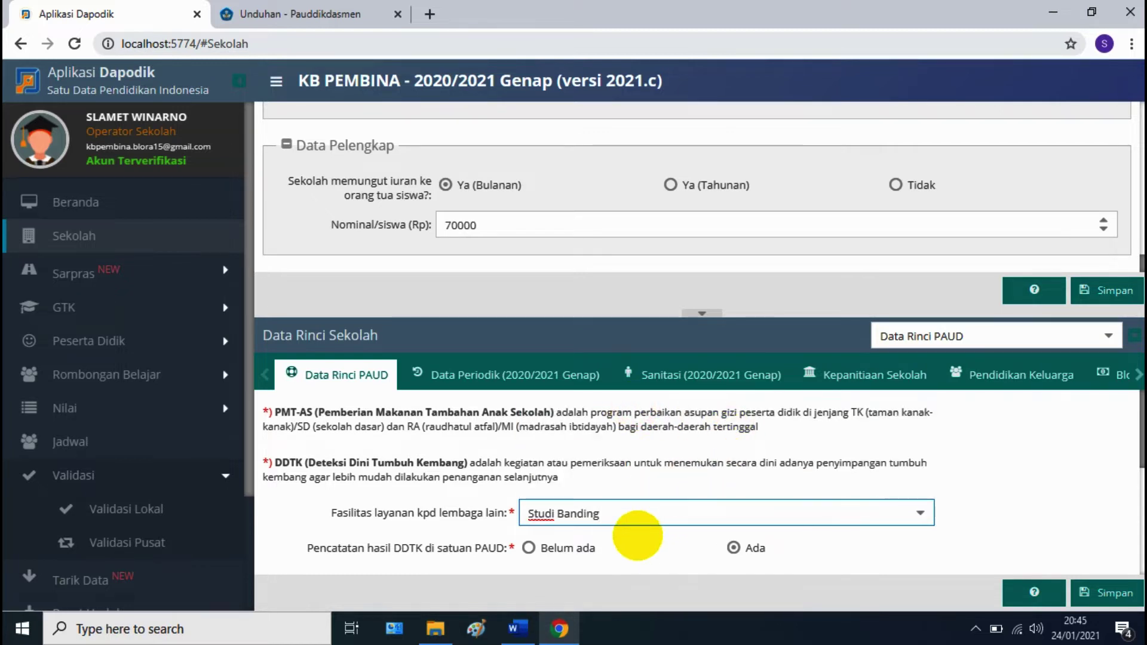
Set Jadwal PMT-AS to Satu minggu sekali, Jadwal pemeriksaan DDTK to Satu bulan sekali and Jadwal kesehatan to Enam bulan sekali
scroll(629, 529, down, 2)
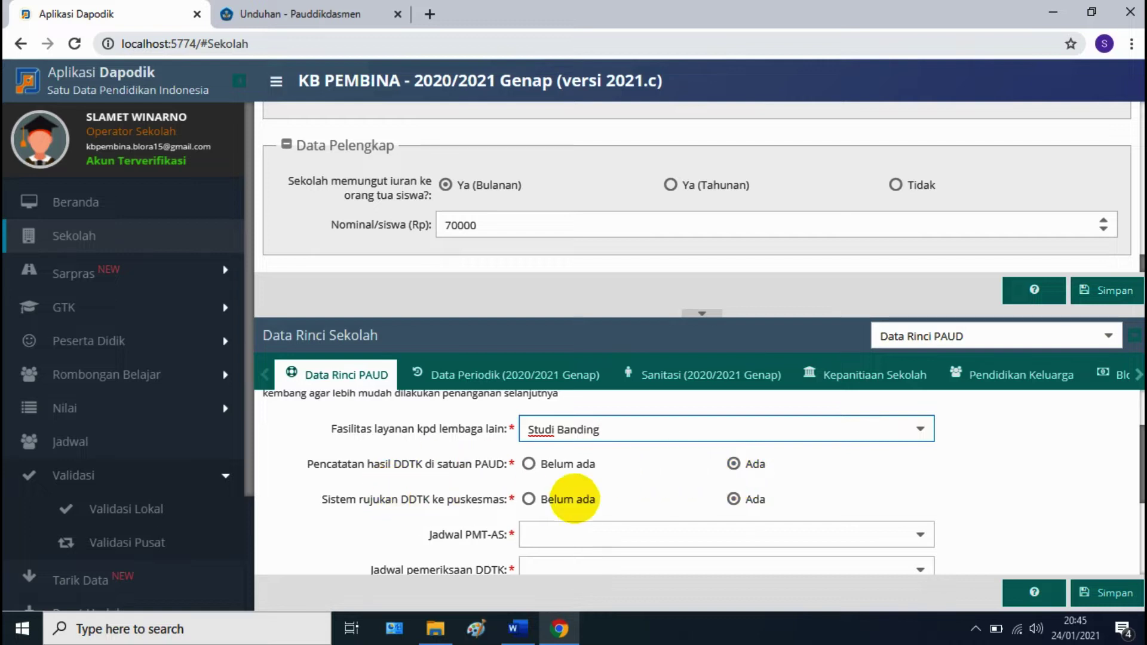
scroll(564, 496, down, 2)
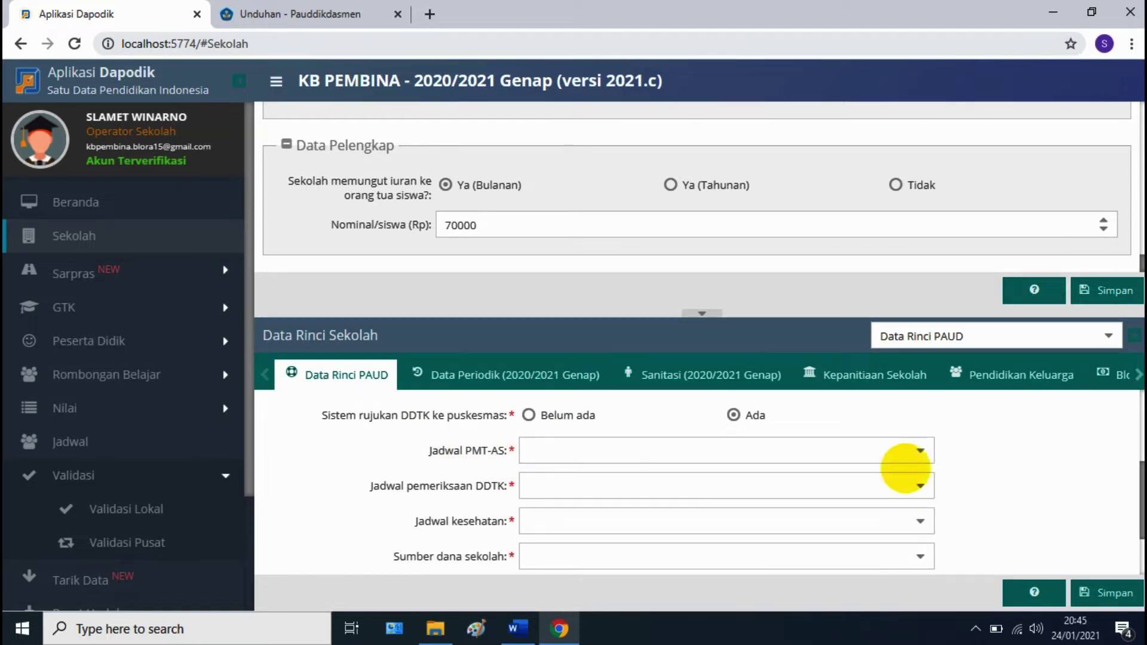
click(918, 449)
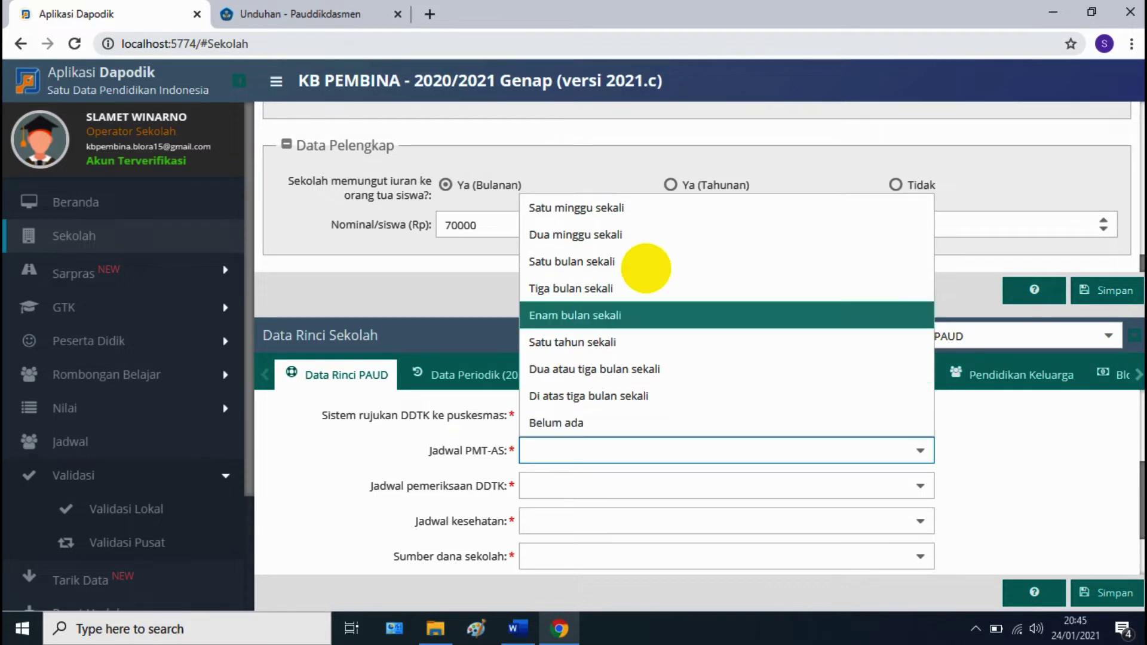
click(638, 214)
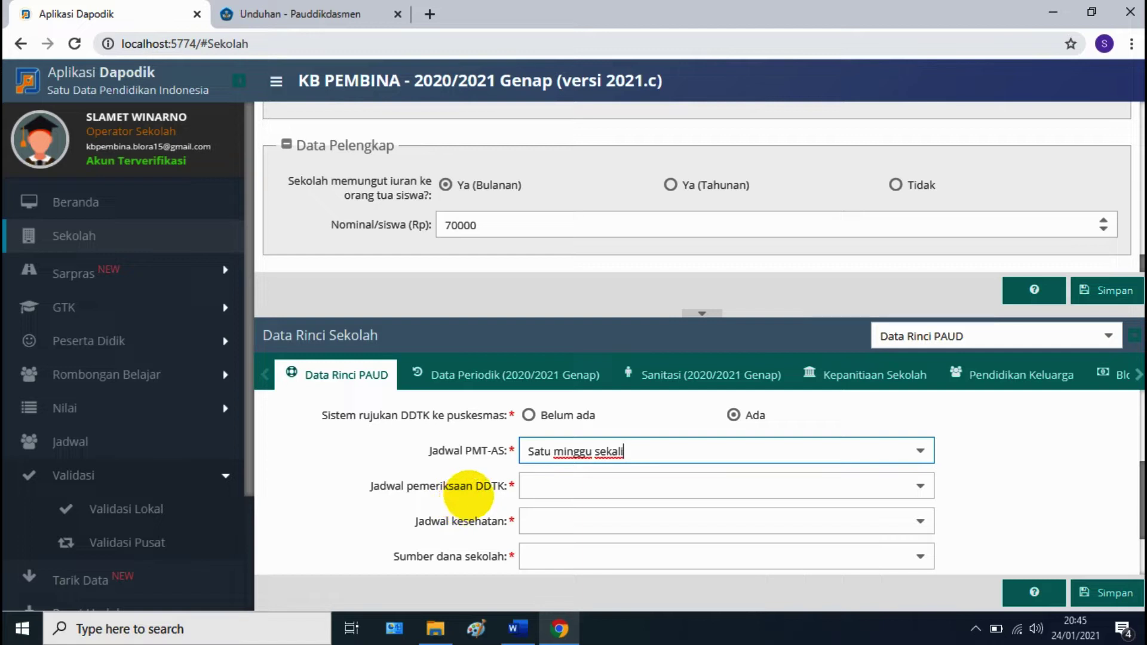
click(920, 486)
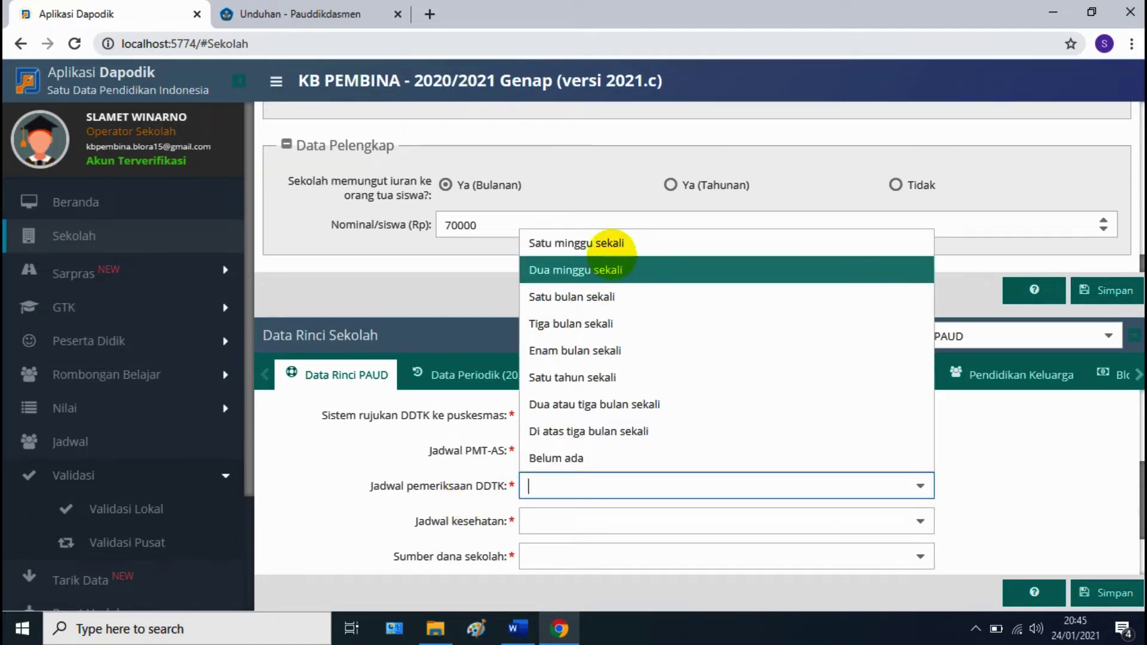
click(609, 296)
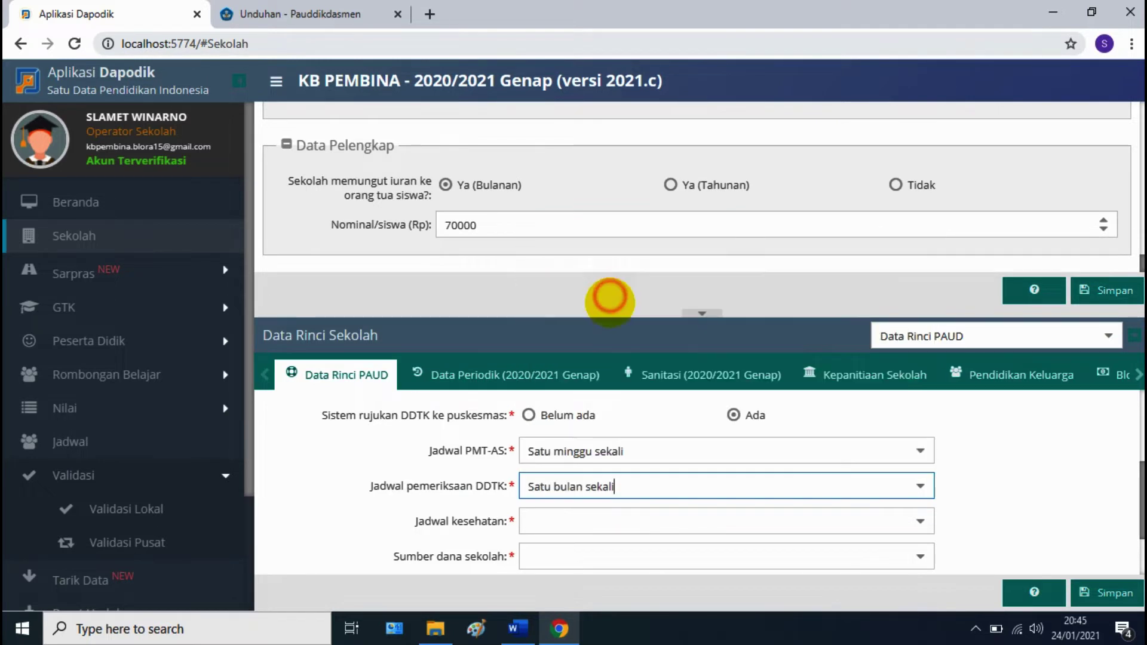
click(919, 521)
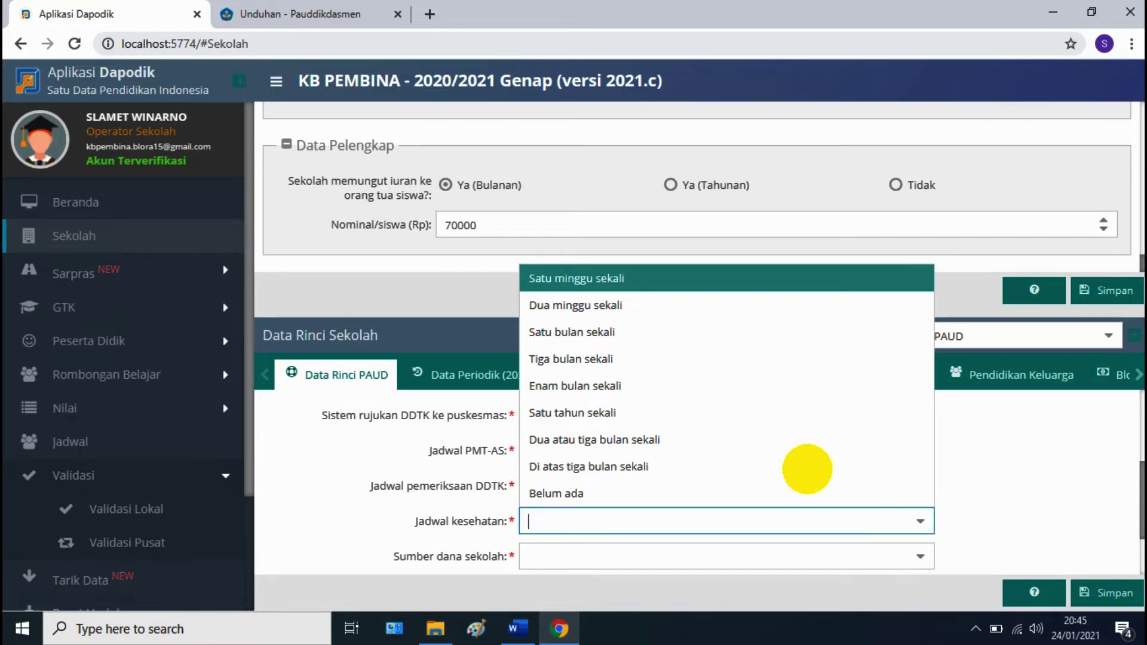
click(655, 387)
Set Sumber dana sekolah to Iuran Orangtua, Bentuk lembaga to Lembaga tunggal and Klasifikasi lembaga to Nasional, and save the PAUD details
scroll(848, 499, down, 2)
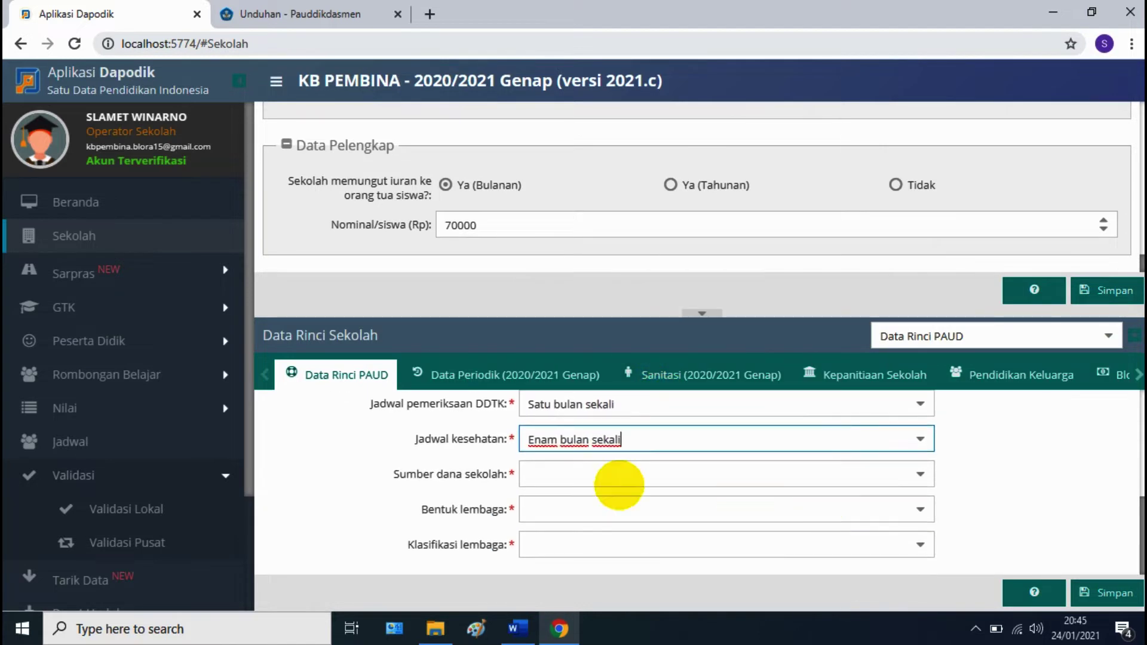
click(911, 474)
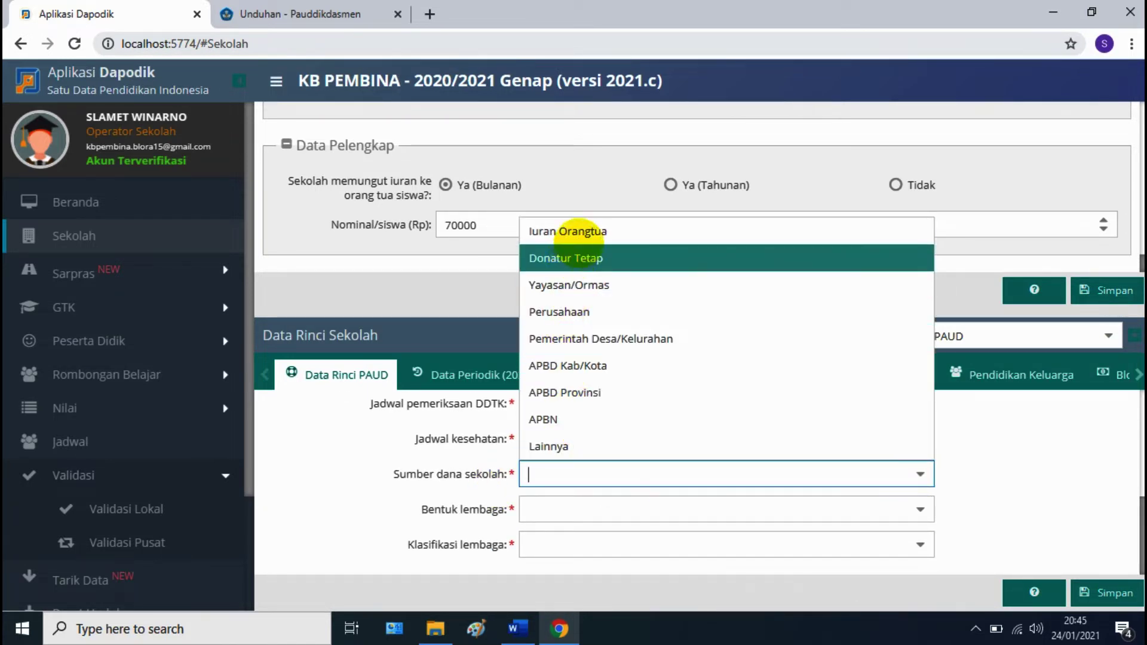
click(578, 231)
click(913, 508)
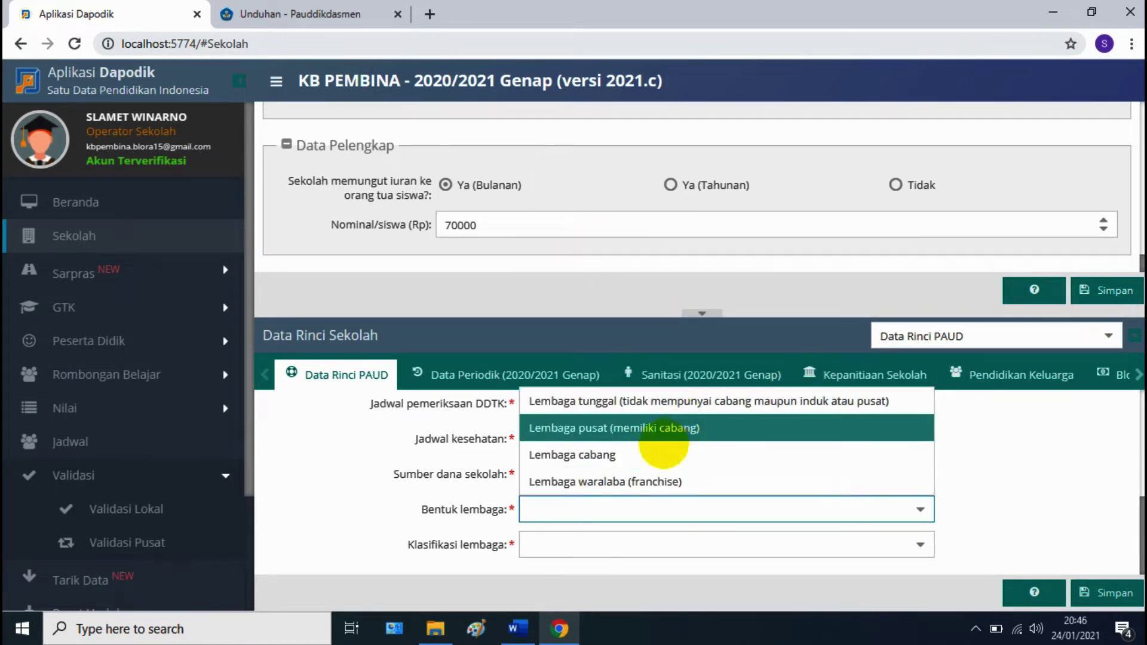
click(665, 401)
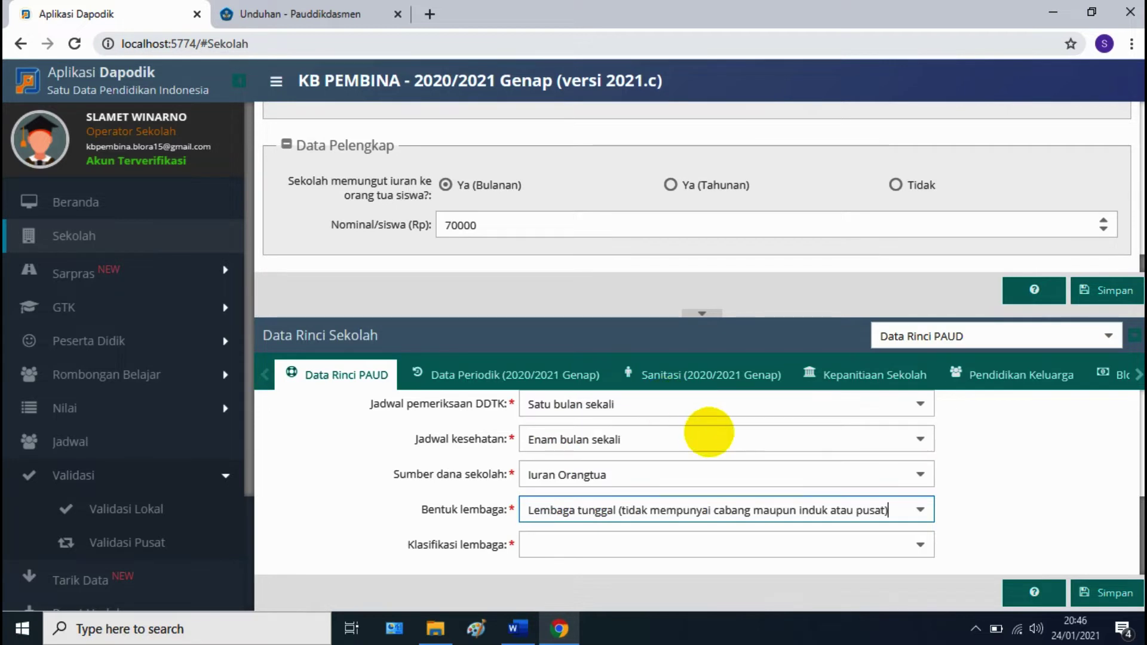
click(920, 544)
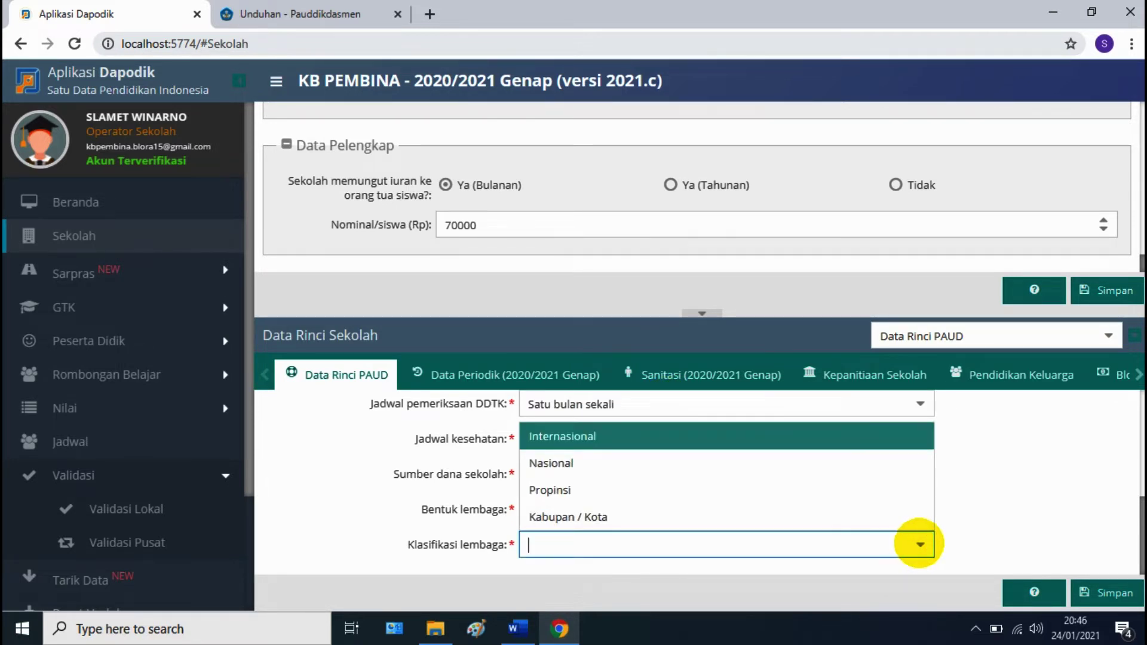
click(588, 460)
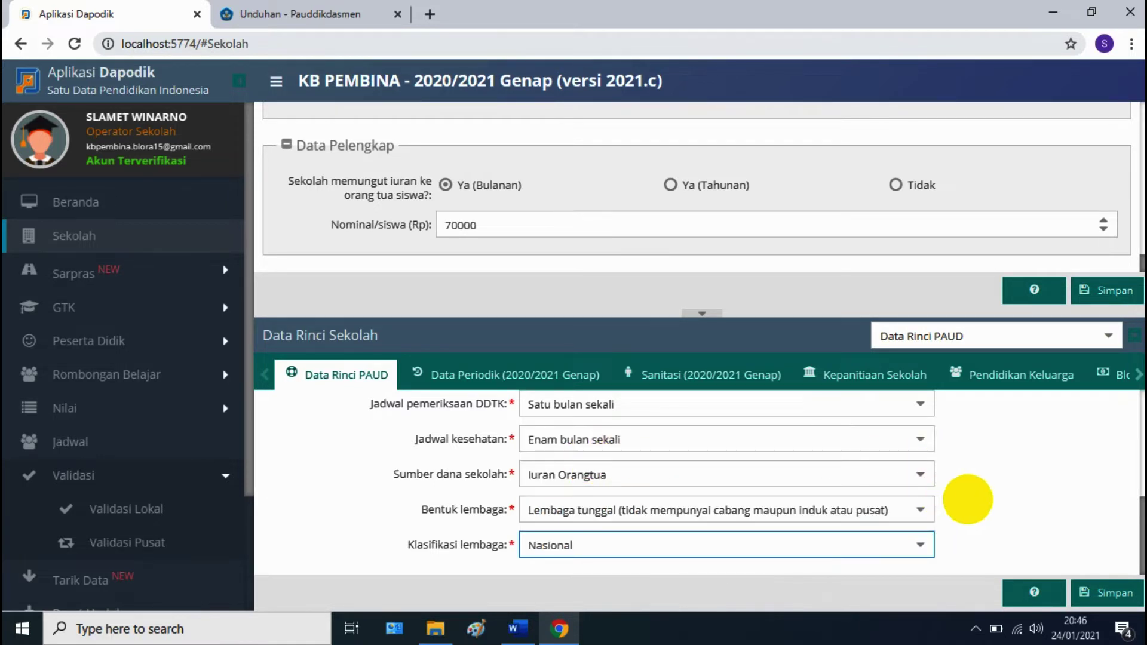
click(1105, 592)
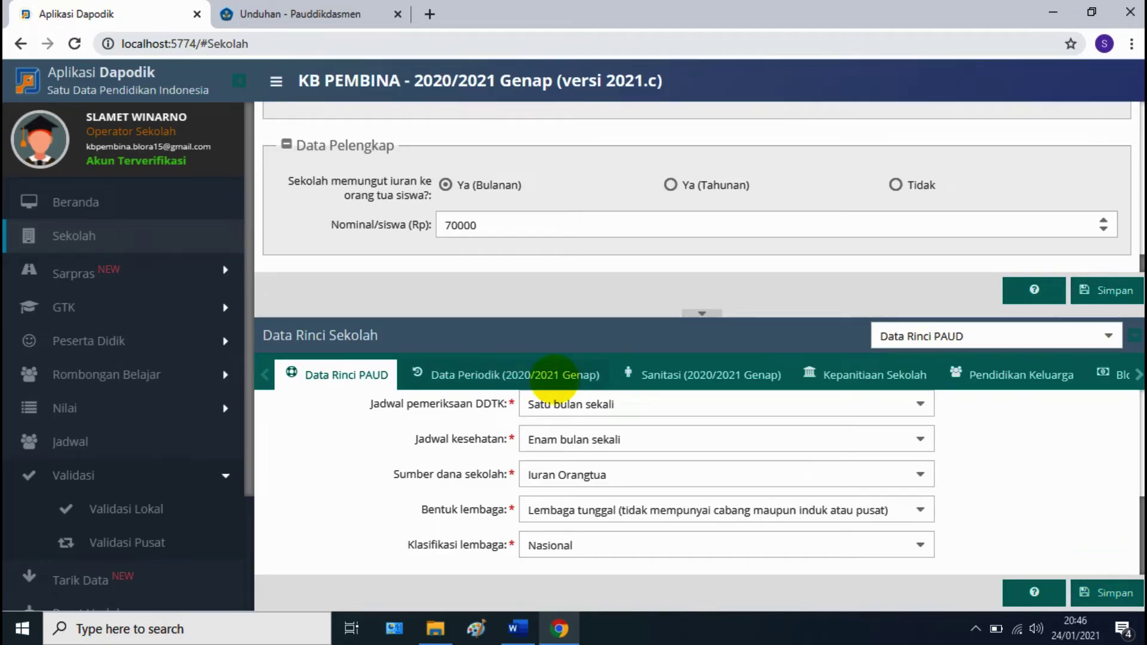
In Data Periodik (2020/2021 Genap), set Waktu penyelenggaraan to Pagi/6 hari
click(553, 377)
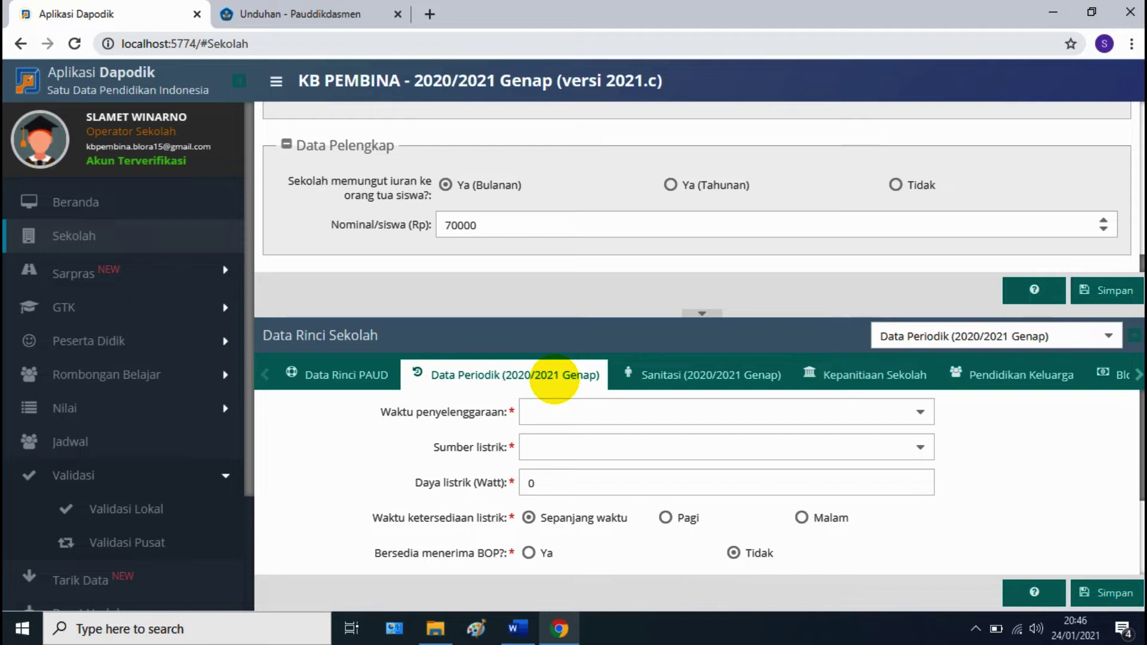
click(919, 412)
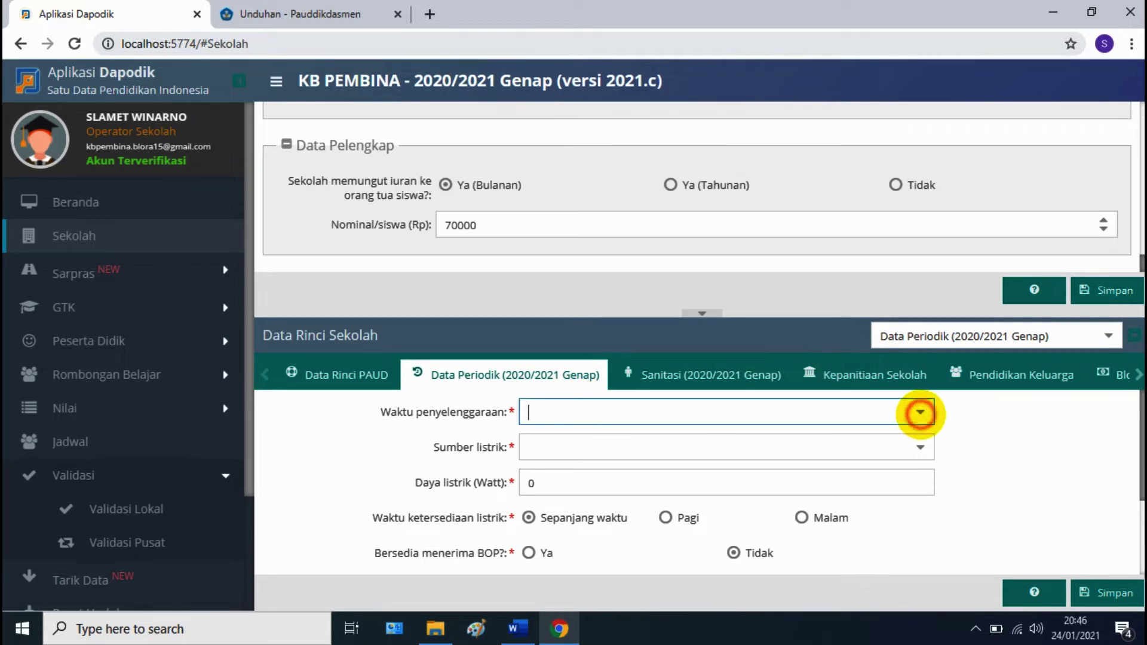
click(612, 182)
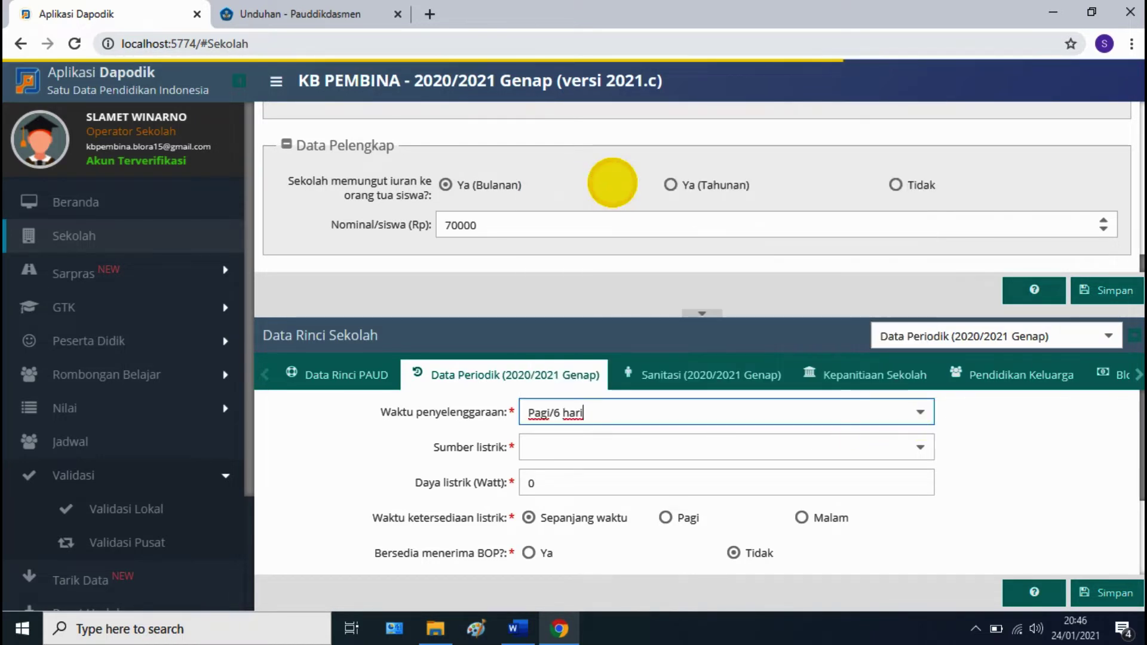
Switch Waktu penyelenggaraan to Siang/6 hari and set it back to Pagi/6 hari
click(920, 412)
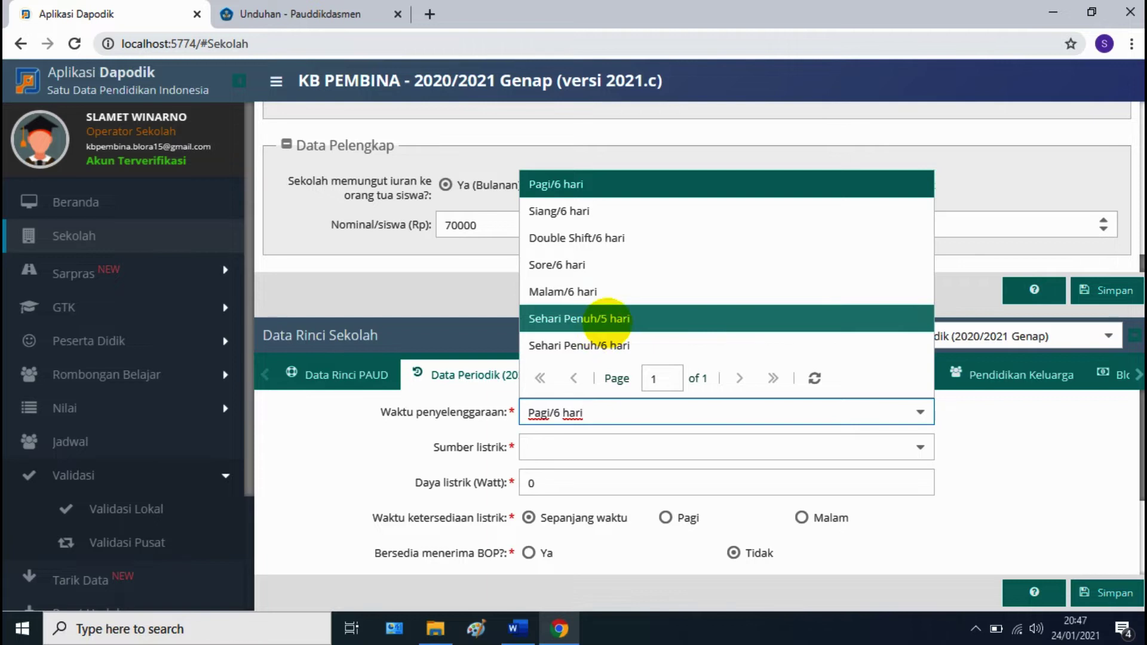
click(563, 211)
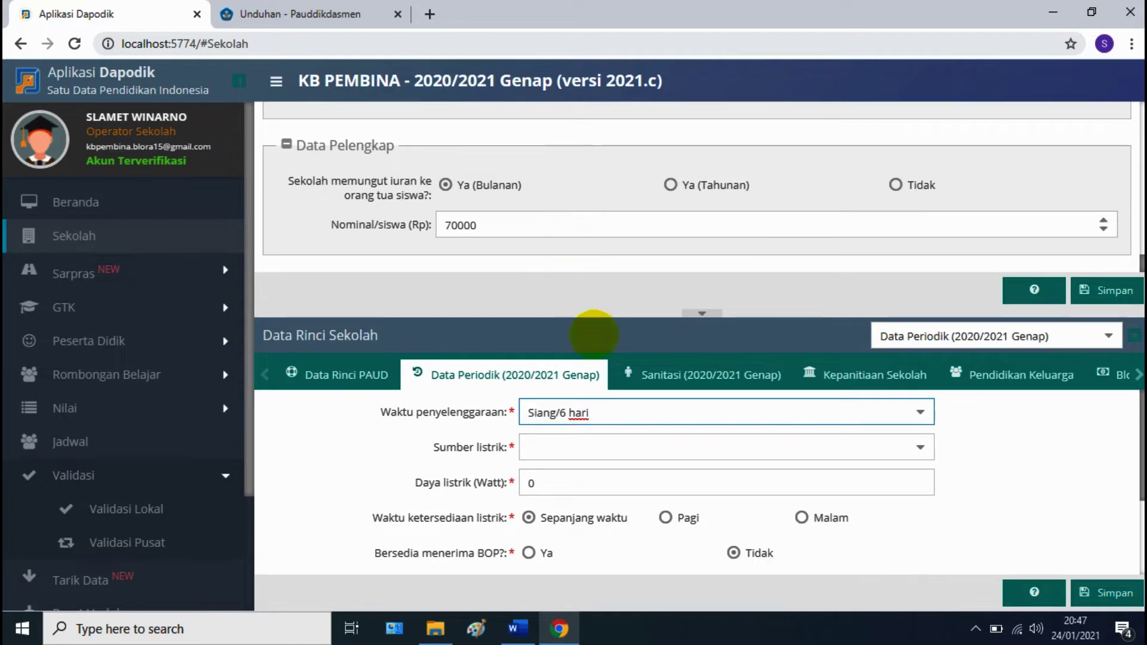
click(918, 412)
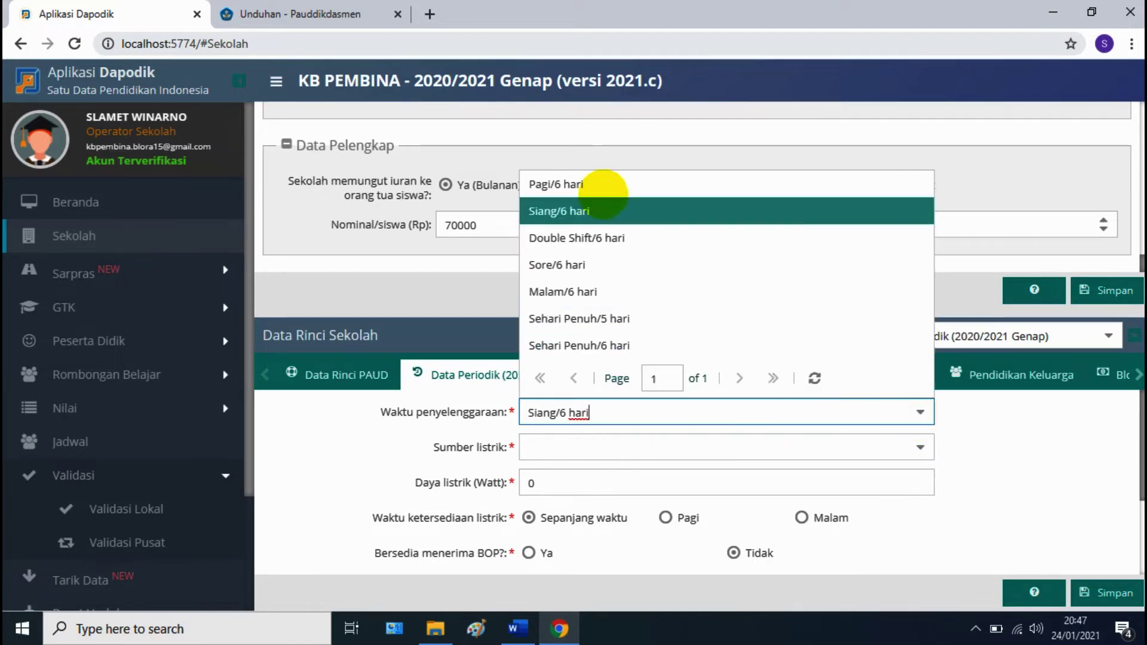
click(602, 187)
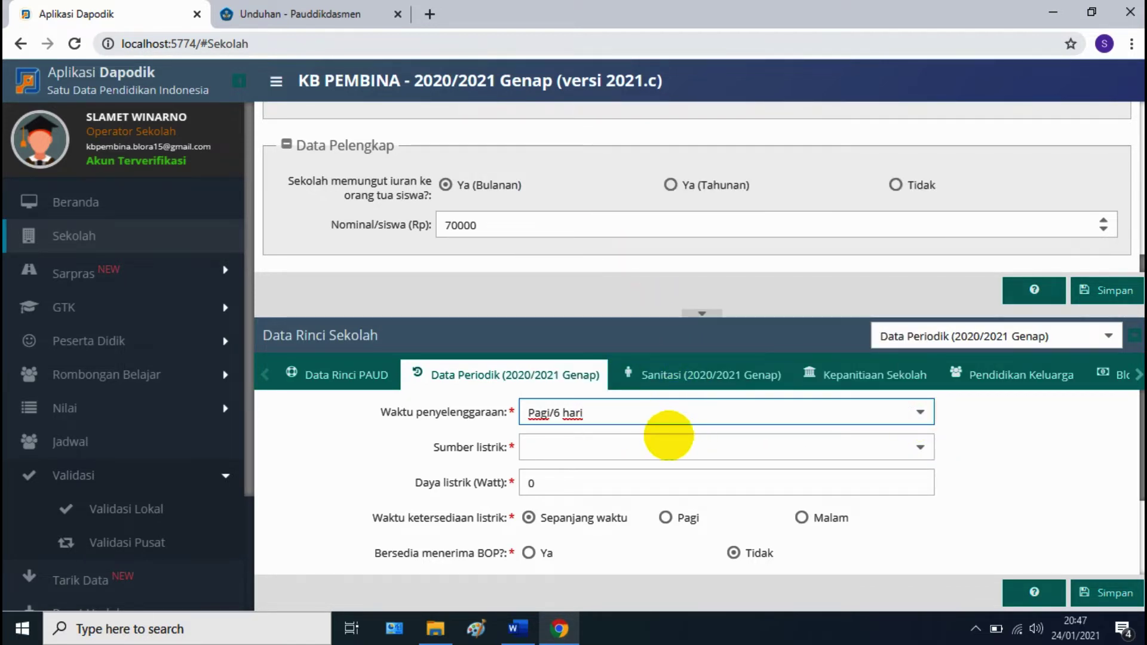
In Data Periodik (2020/2021 Genap), set Sumber listrik to PLN and Daya listrik to 1300 watt
click(919, 446)
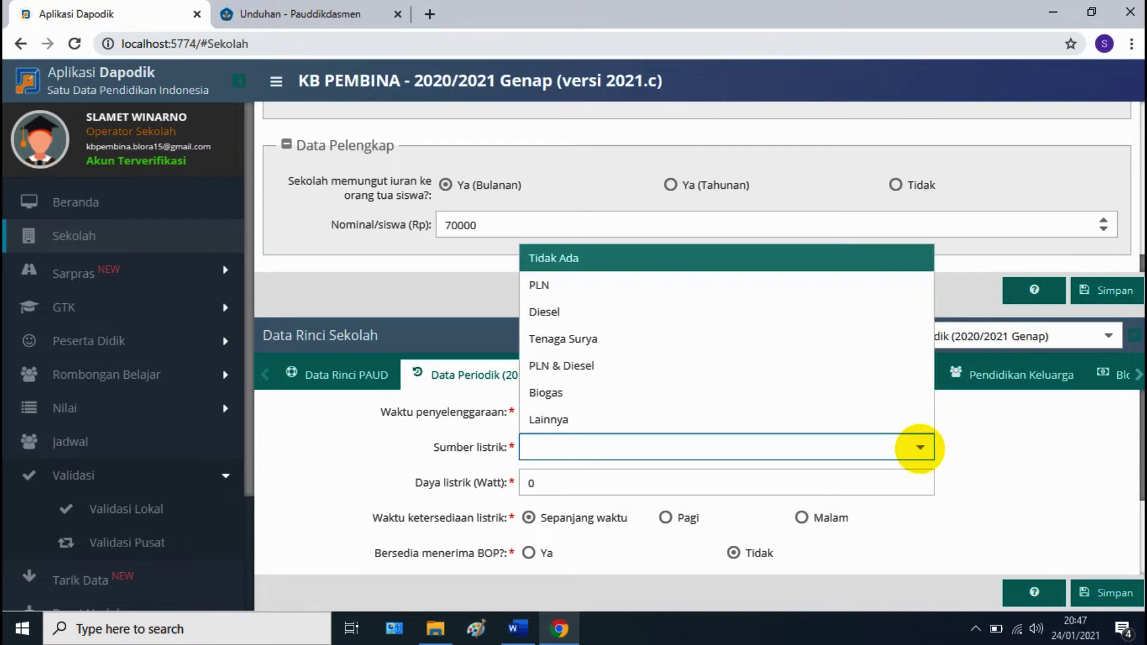
click(562, 287)
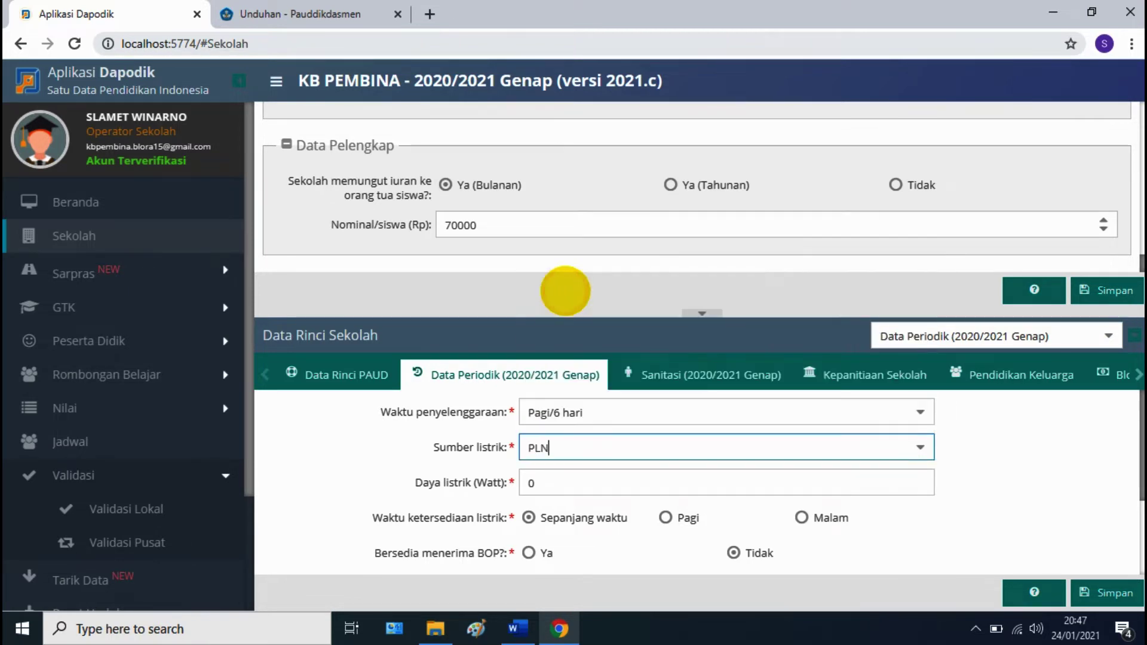
click(751, 483)
key(BackSpace)
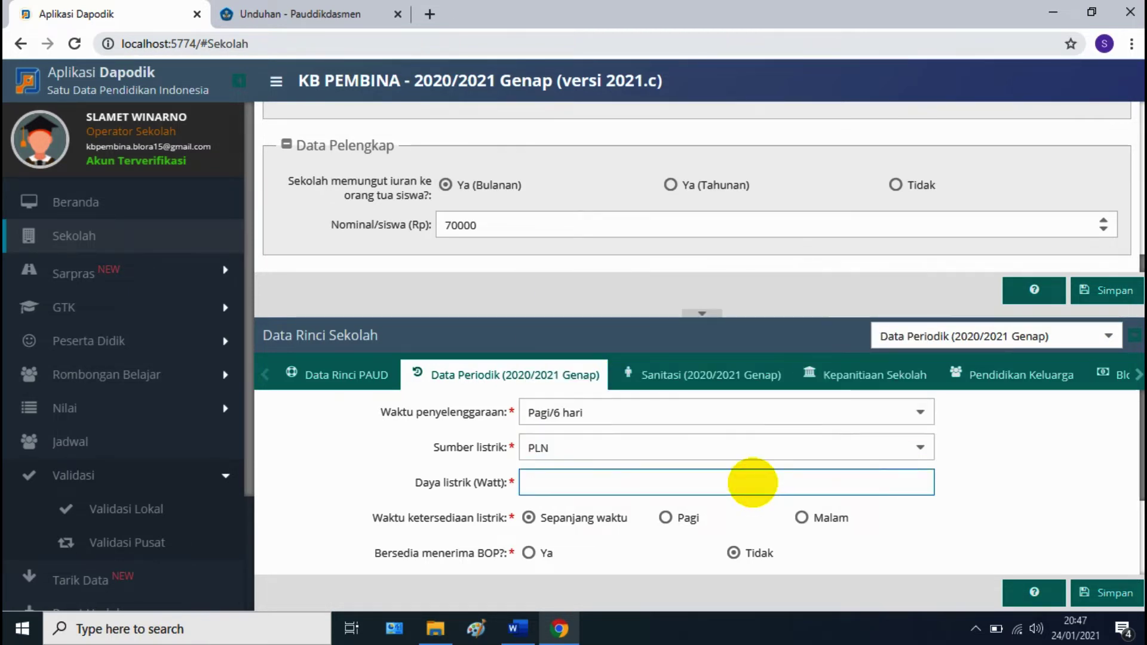
text(1300)
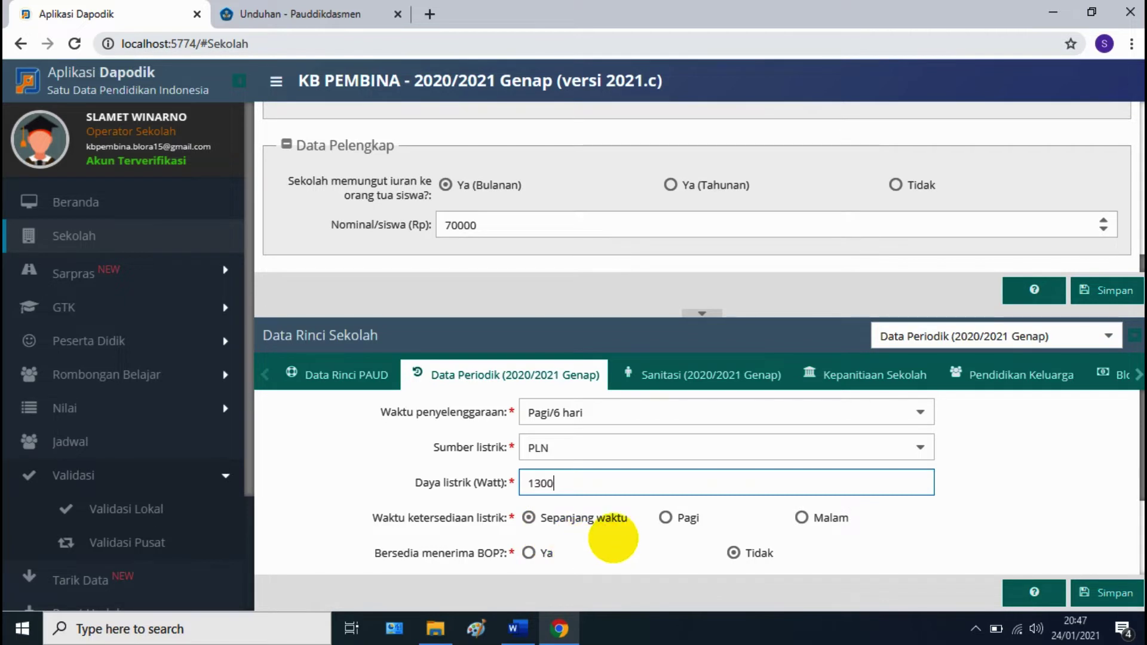
Set Bersedia menerima BOP to Ya and Sertifikasi ISO to Belum Bersertifikat in the periodic data
scroll(610, 533, down, 1)
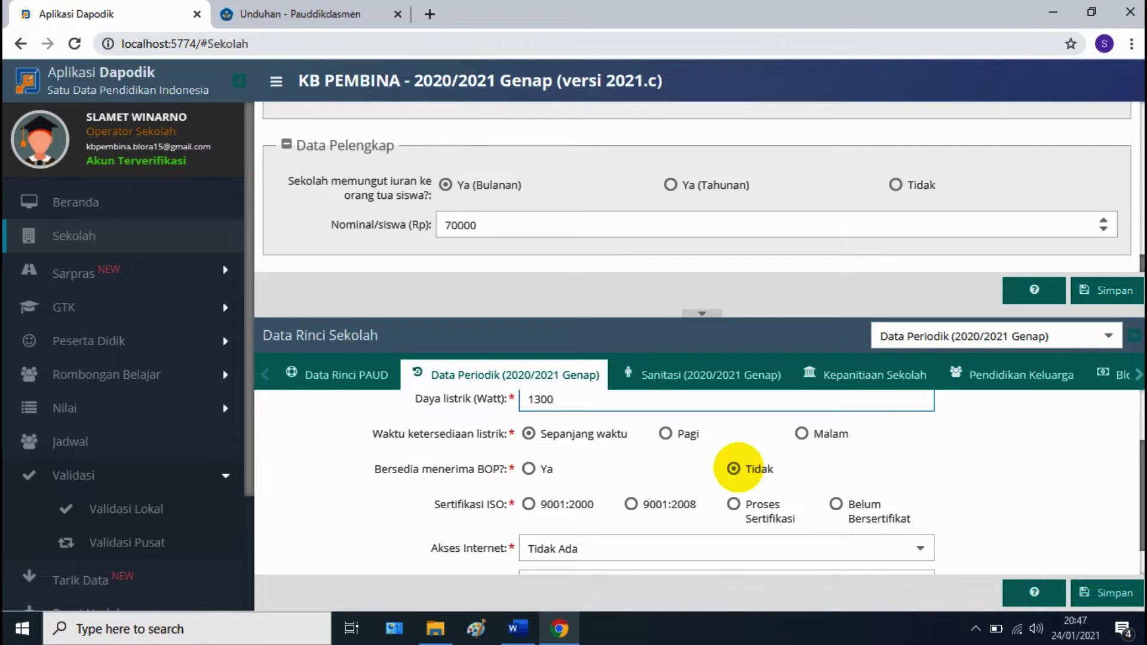
click(528, 468)
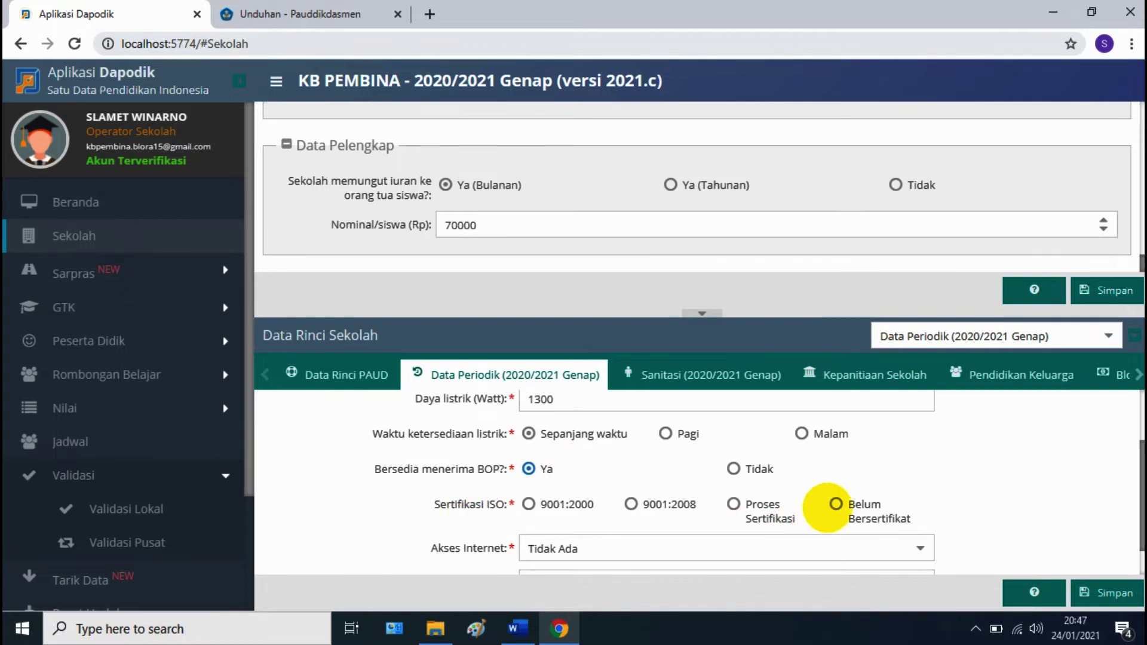
click(836, 503)
scroll(833, 502, down, 1)
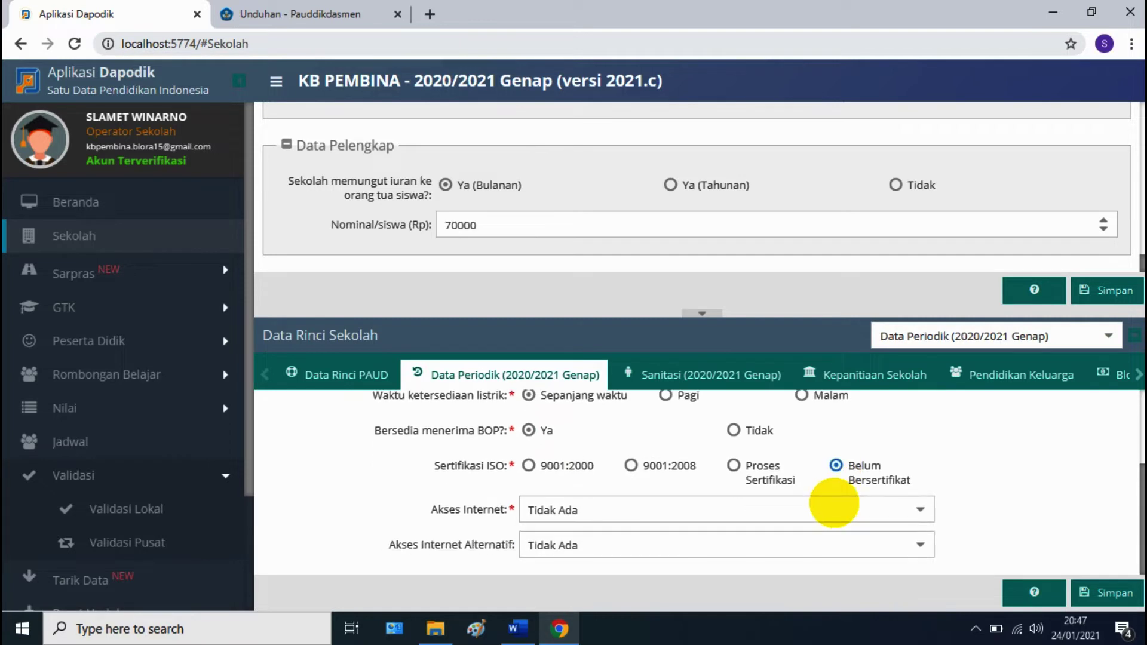
Set Akses Internet to Telkom Speedy and save the periodic data
click(918, 509)
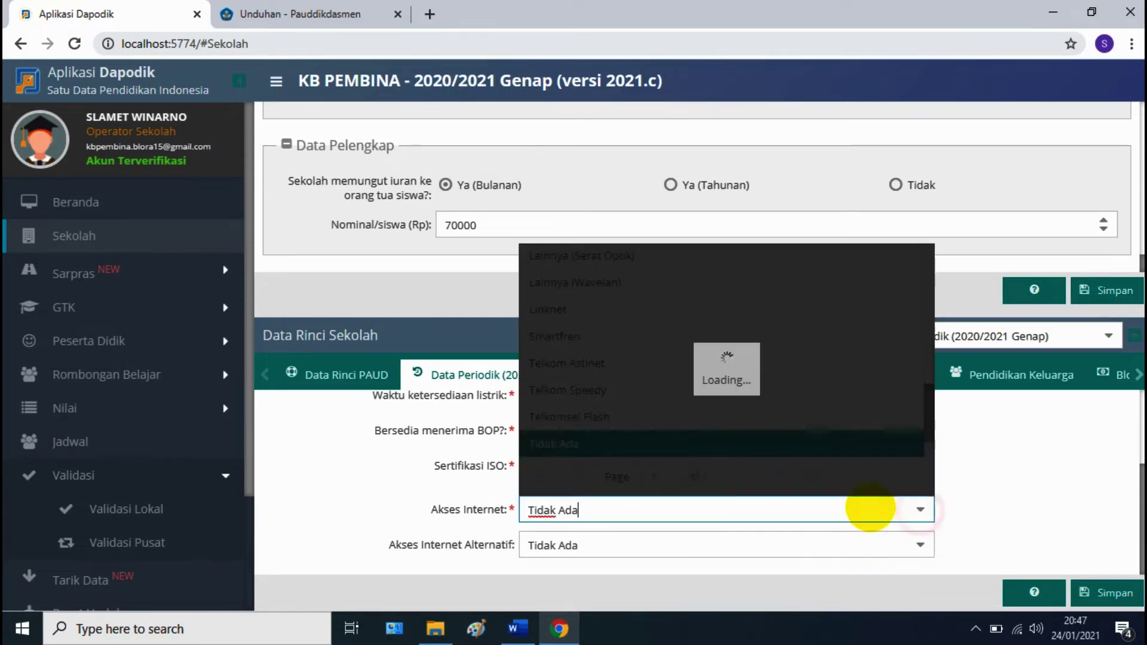
click(591, 390)
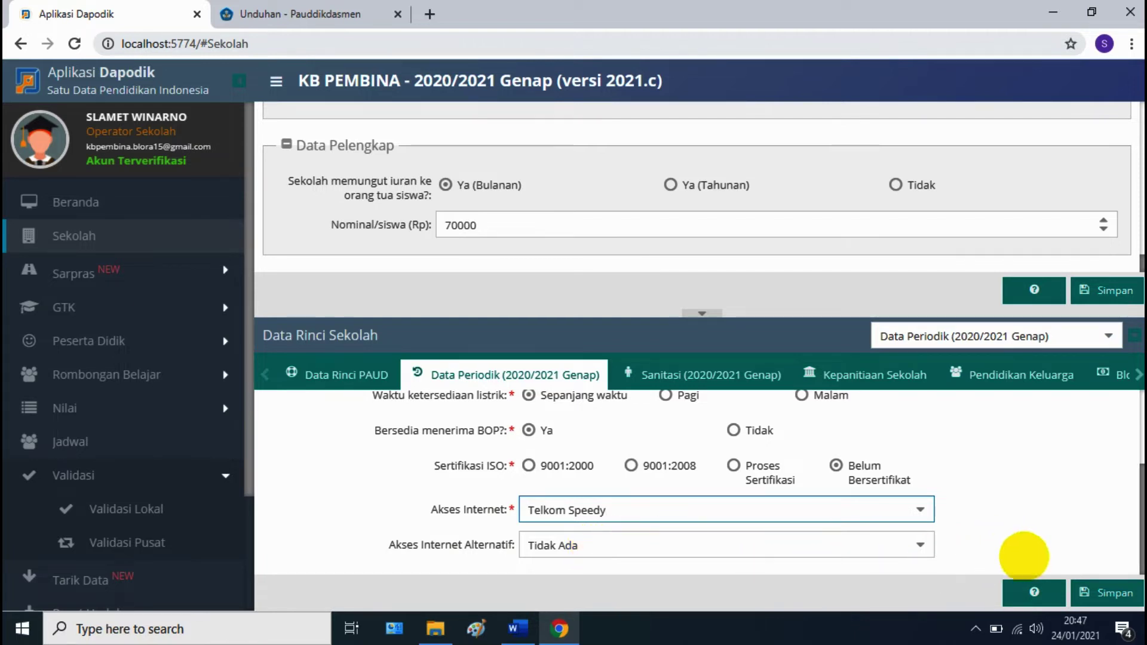
click(1114, 592)
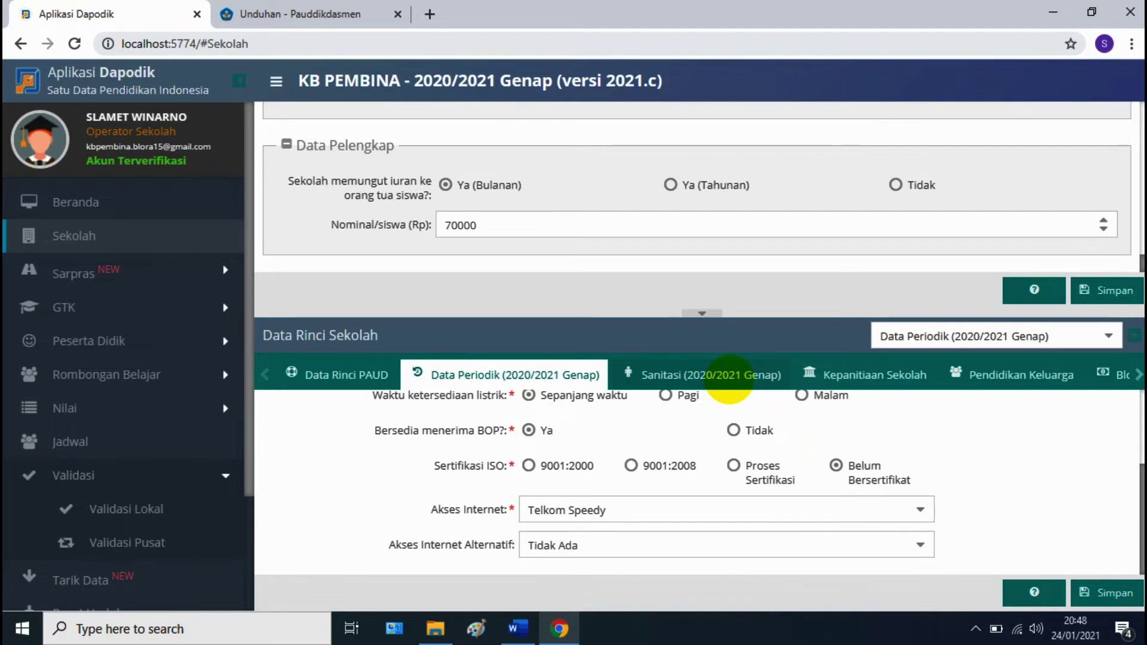
In Sanitasi (2020/2021 Genap), set Sumber air to Sumur terlindungi, Sumber air minum to Disediakan oleh siswa and Kecukupan air bersih to Cukup sepanjang waktu
click(728, 378)
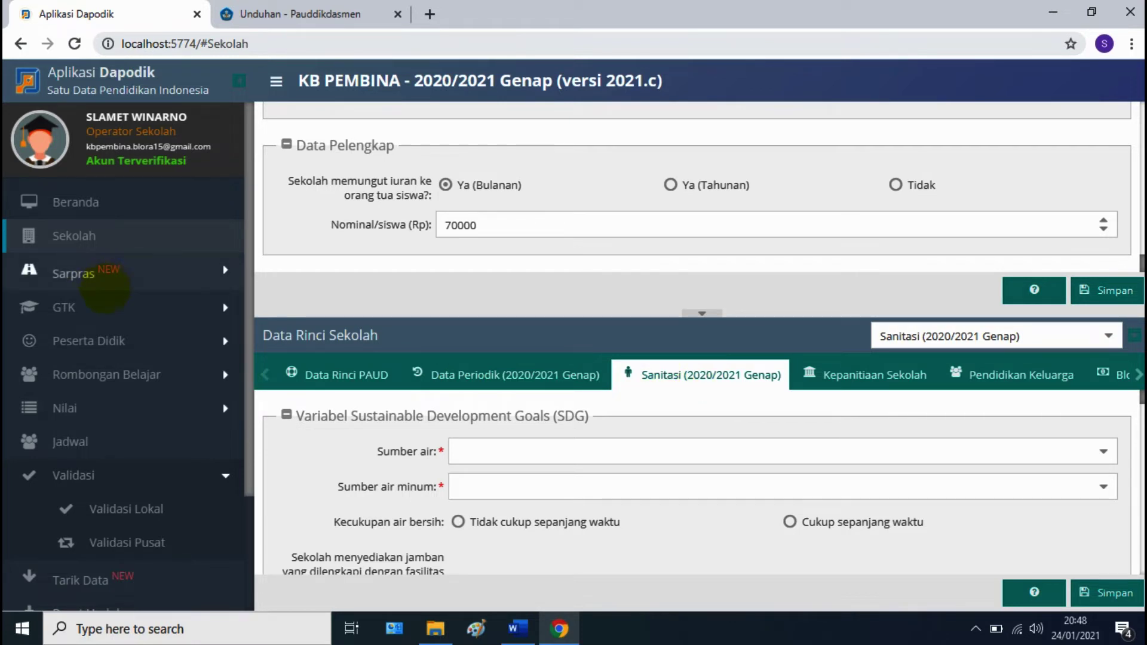
click(1094, 452)
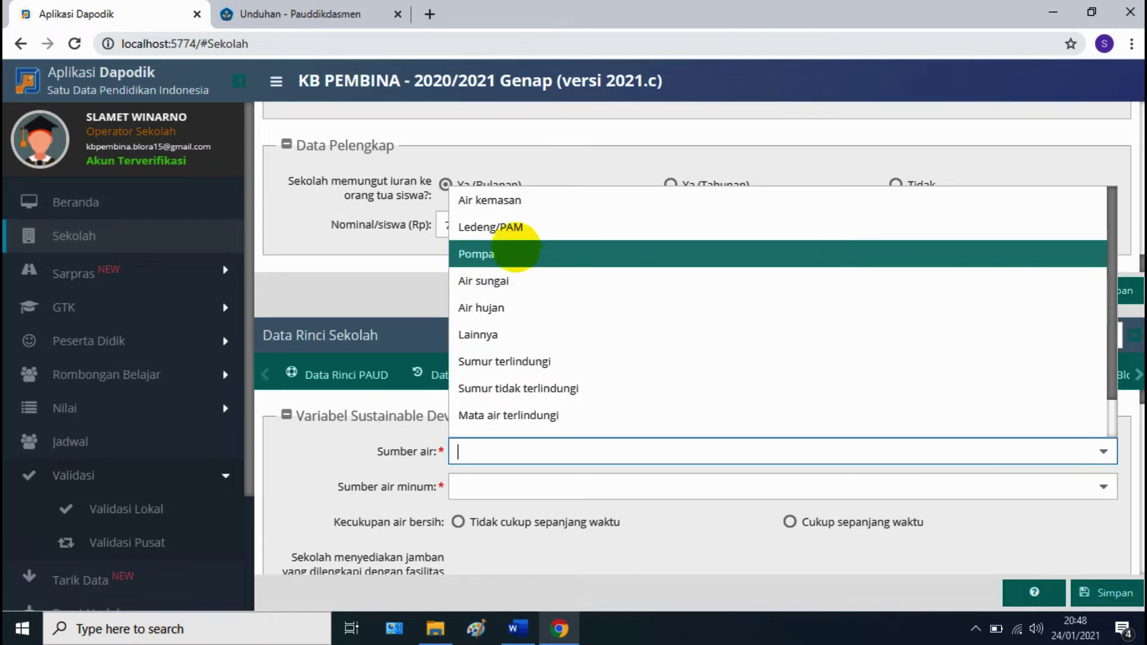
click(525, 360)
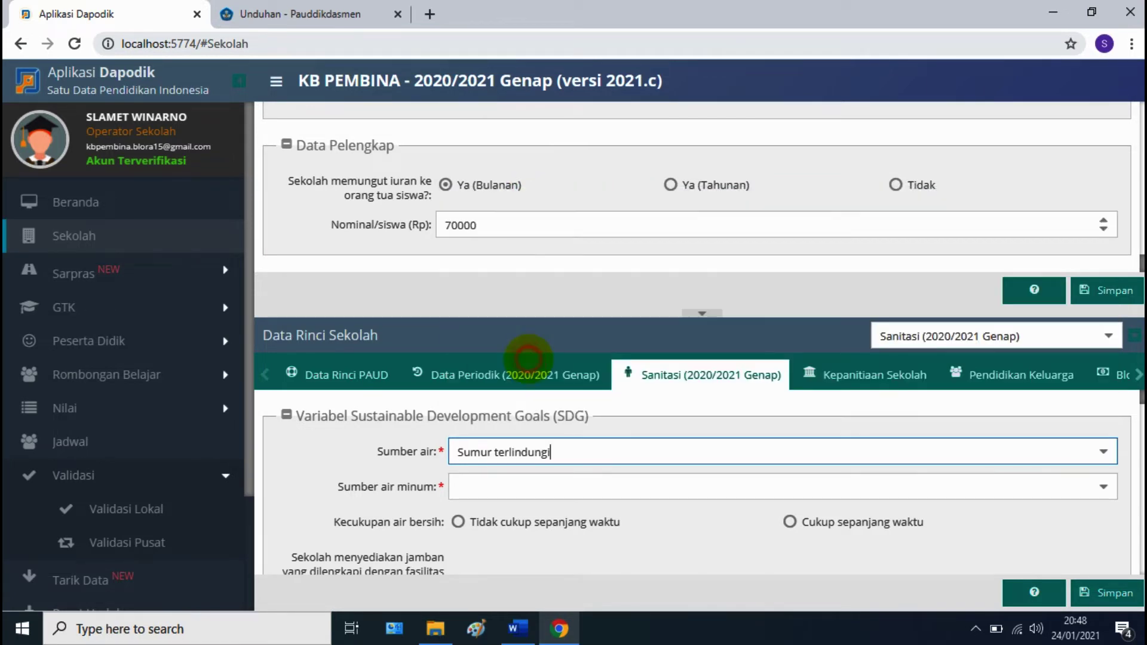
click(1107, 487)
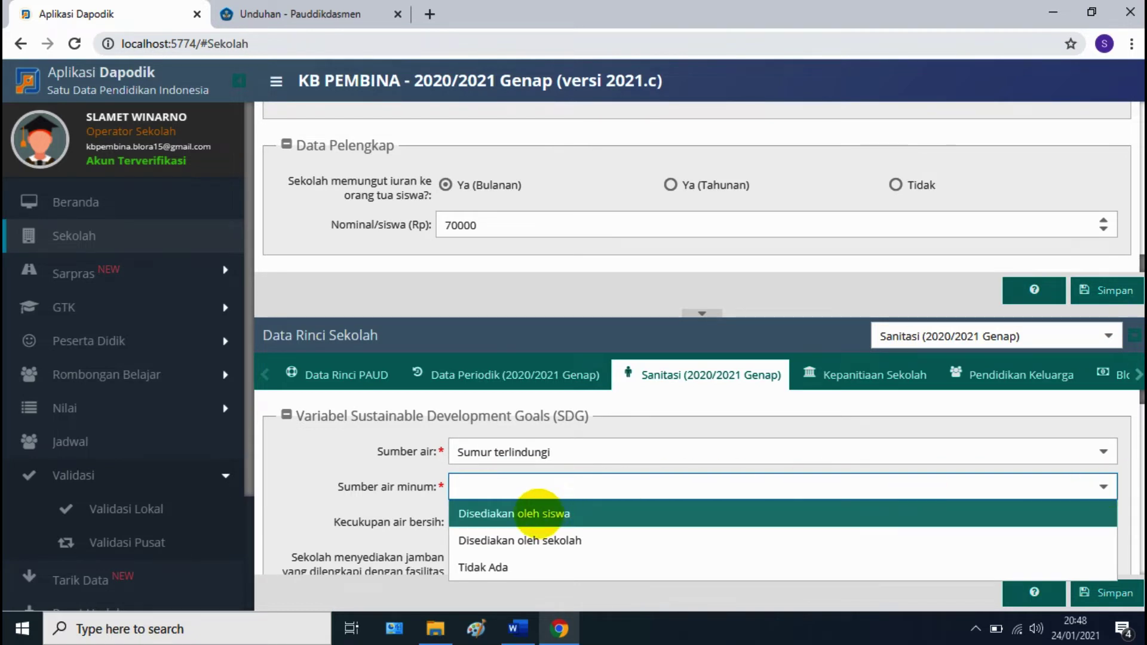
click(537, 513)
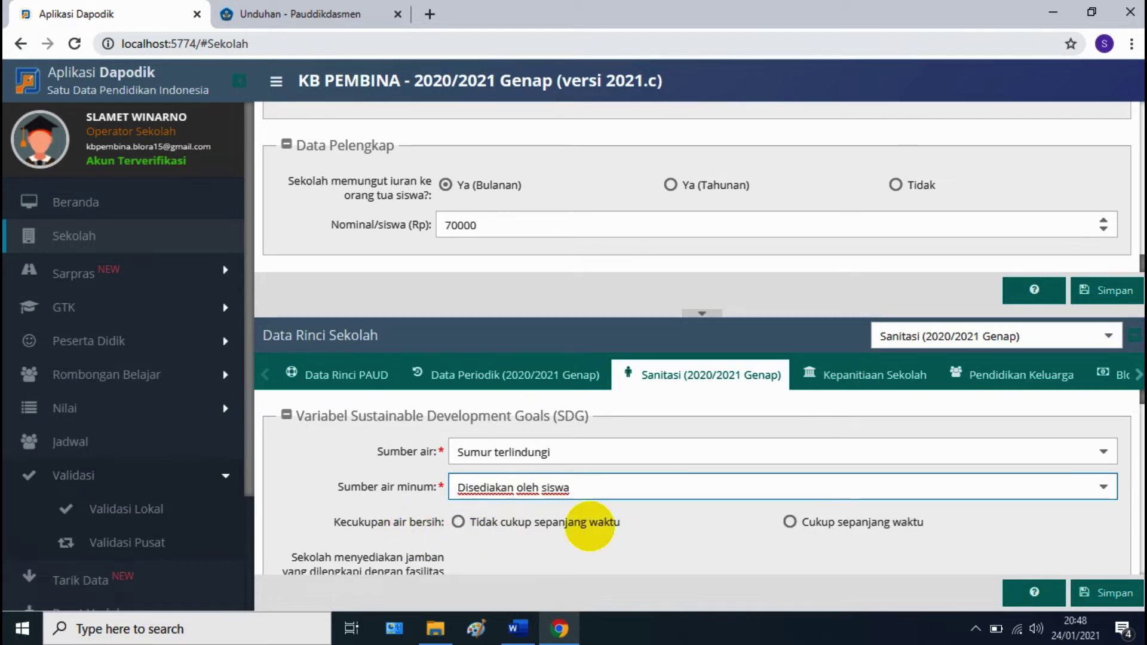
click(791, 521)
Set Tipe jamban to Leher angsa (toilet duduk/jongkok) and the weekly group handwashing days to 5 hari
scroll(793, 517, down, 1)
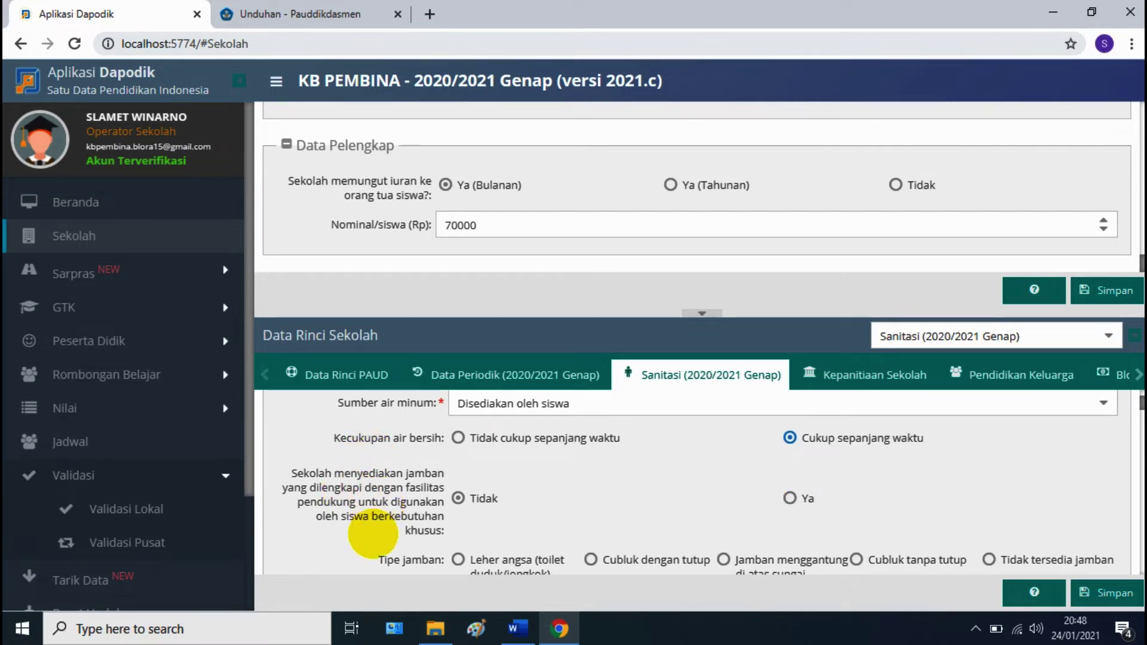
scroll(606, 512, down, 1)
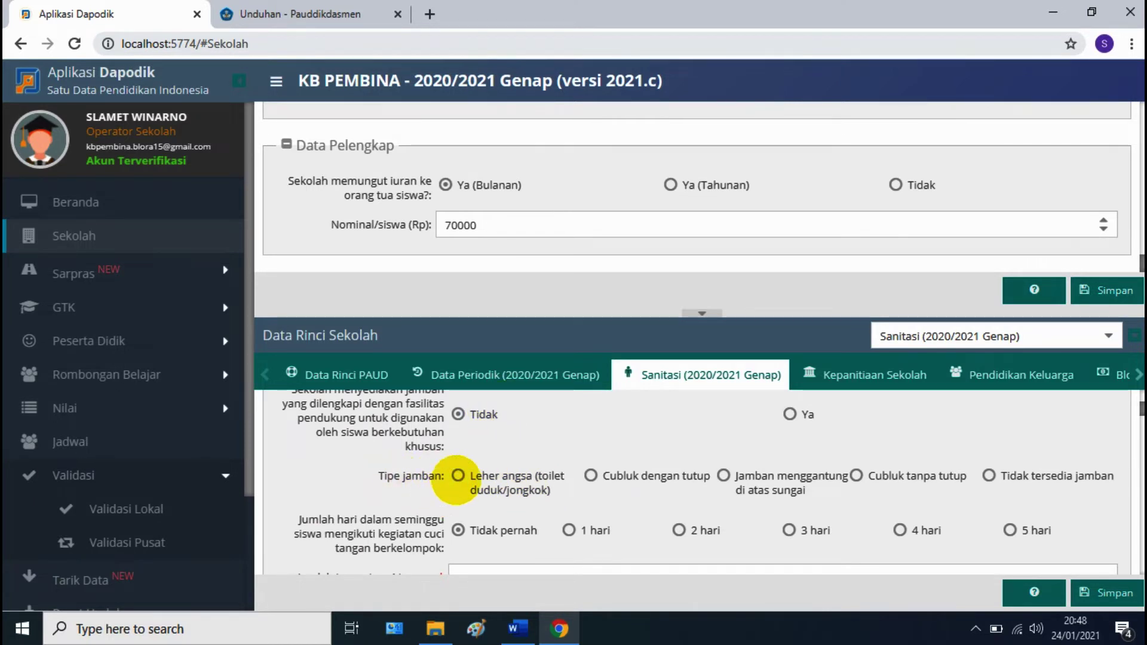
click(457, 476)
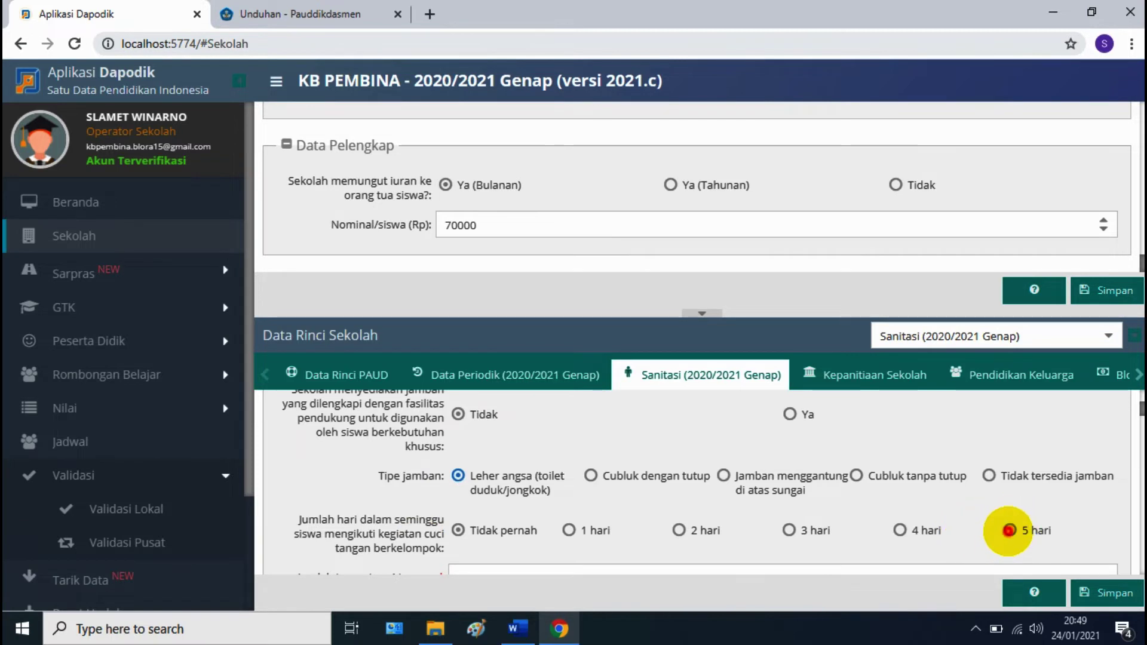
click(1008, 530)
Set Jumlah tempat cuci tangan to 3 in the sanitation data
scroll(998, 530, down, 1)
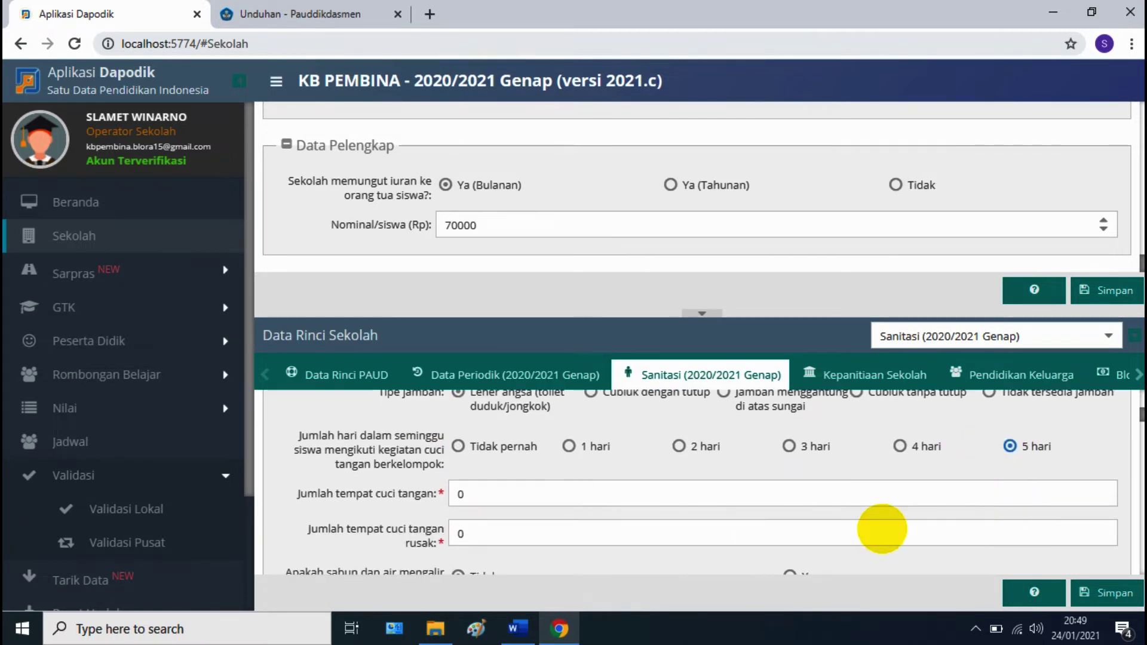
click(508, 496)
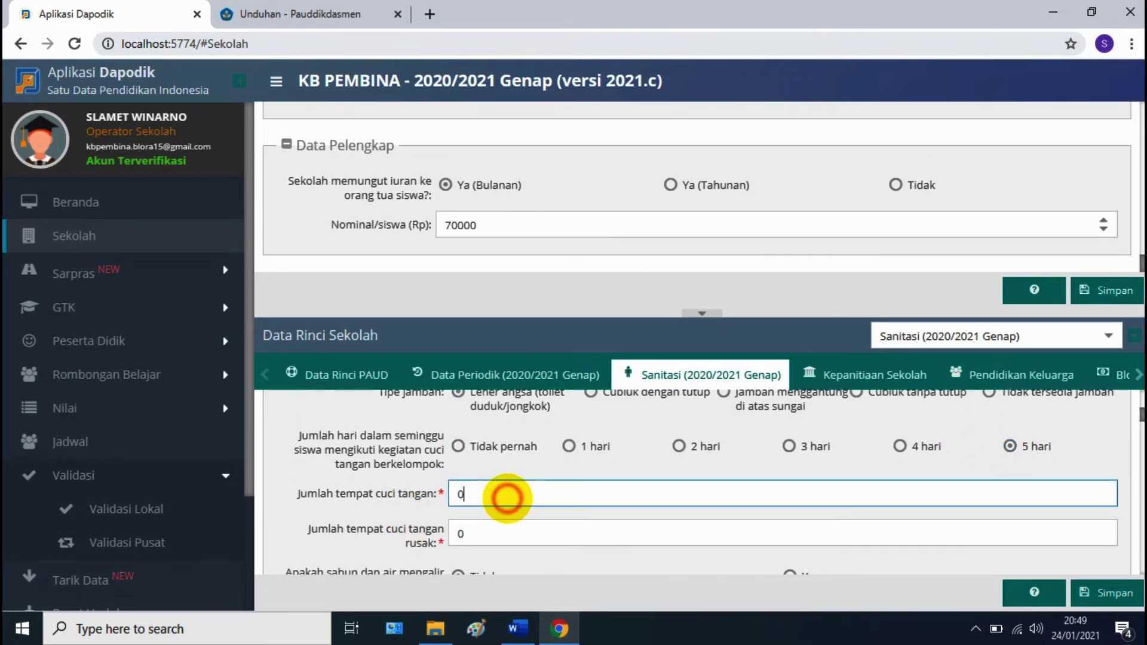
key(BackSpace)
text(4)
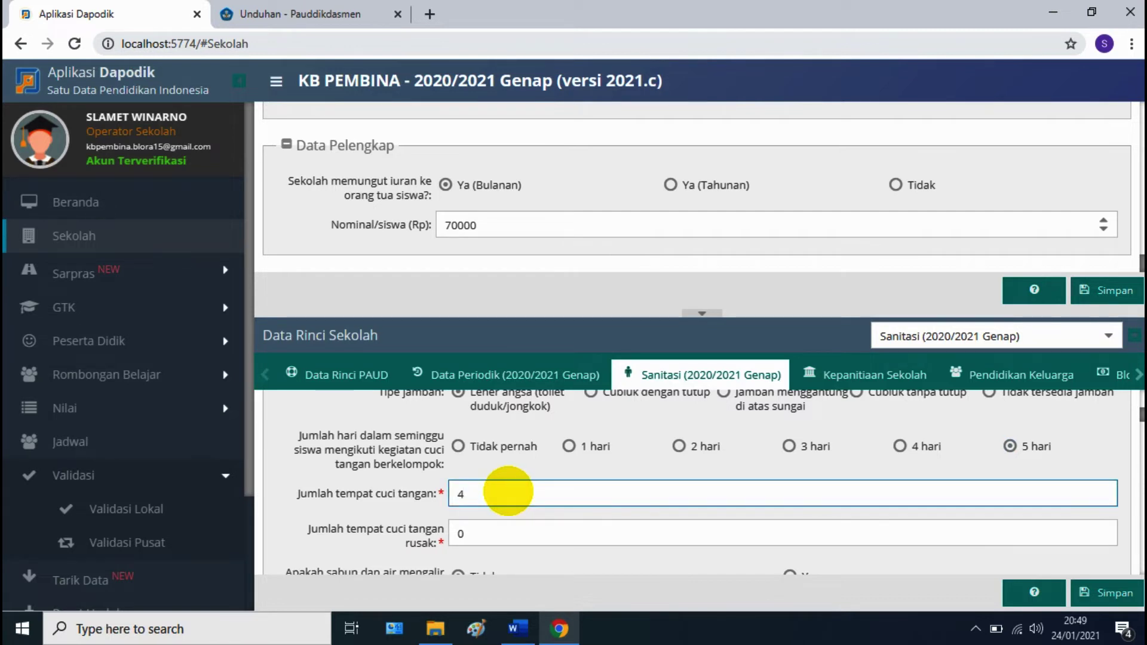
key(BackSpace)
text(3)
scroll(508, 496, down, 1)
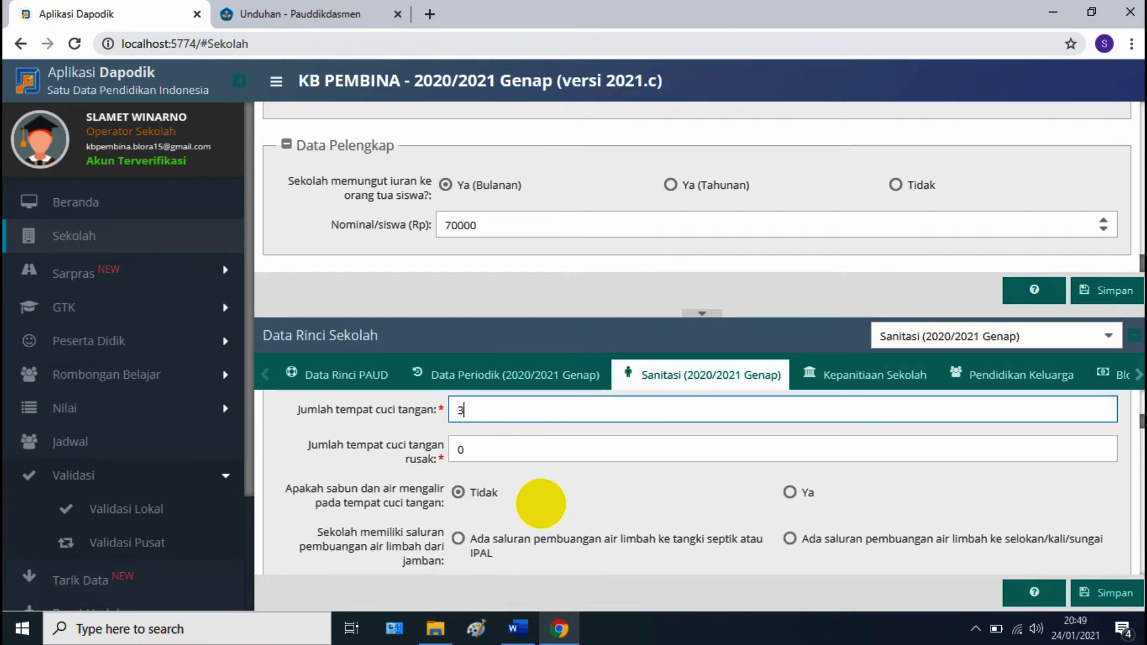
Answer Ya for soap and running water at the handwashing places, and choose toilet wastewater drainage to tangki septik atau IPAL
click(790, 492)
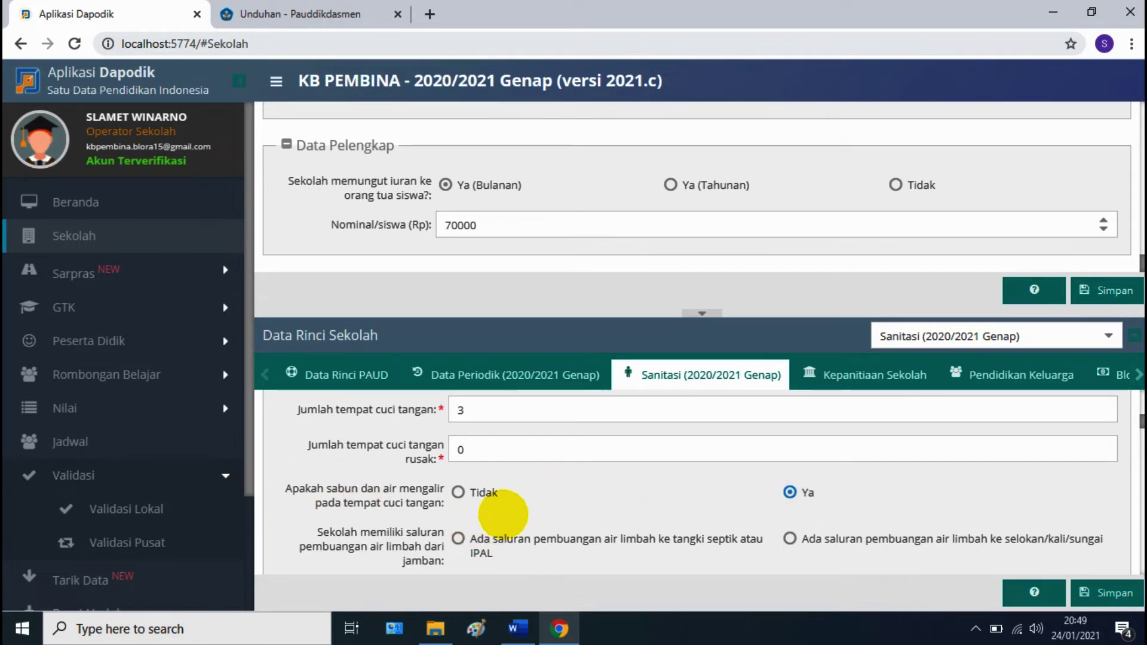
scroll(503, 514, down, 1)
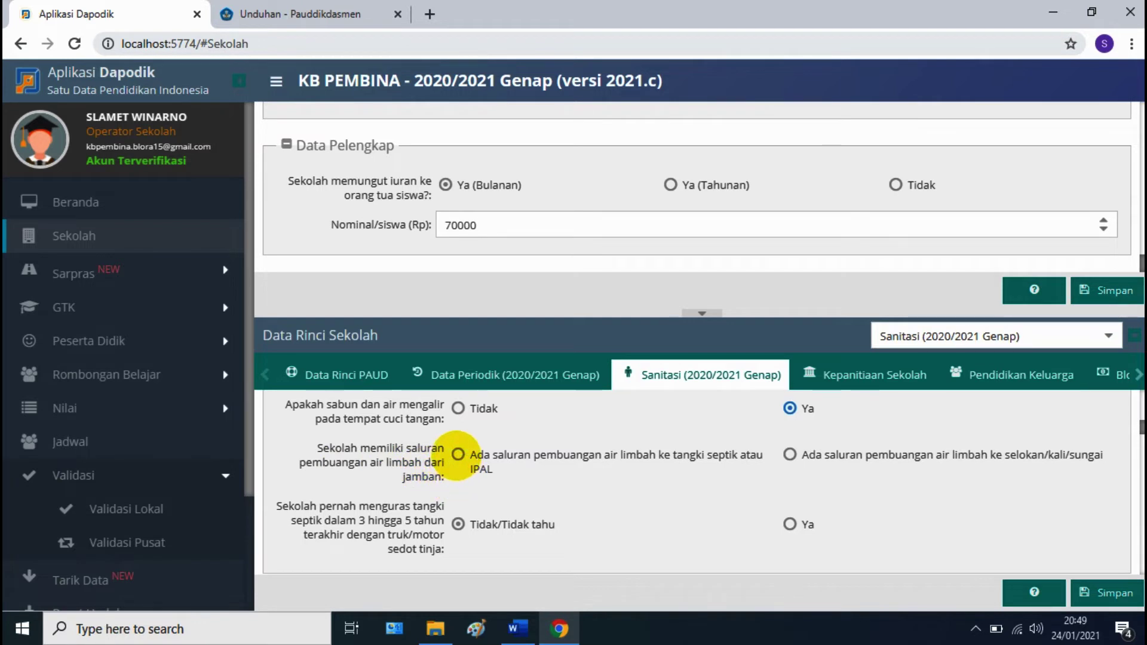
click(457, 454)
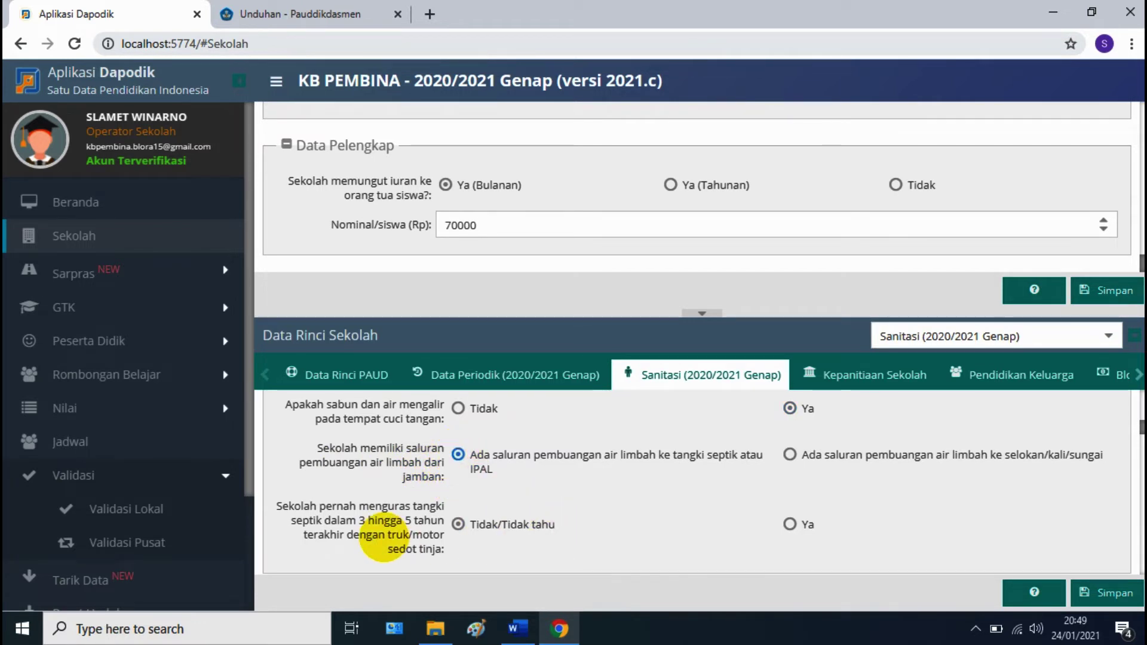
Under Stratifikasi UKS, answer Ya for a drainage ditch preventing standing water and for a trash bin in every classroom
scroll(640, 488, down, 1)
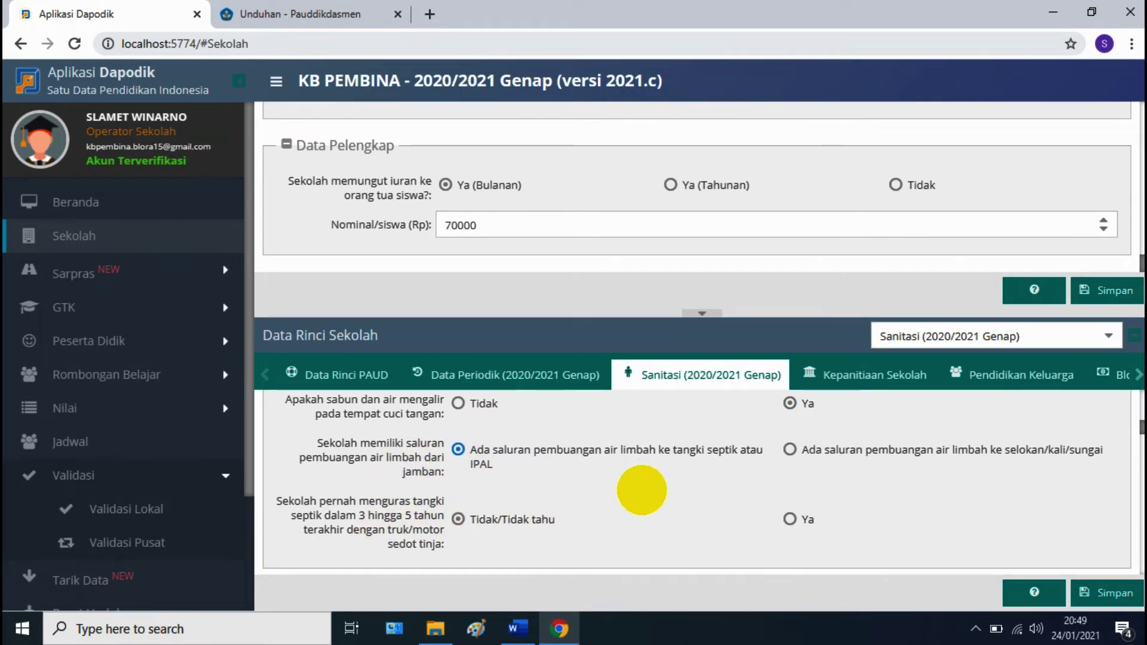
scroll(641, 490, down, 1)
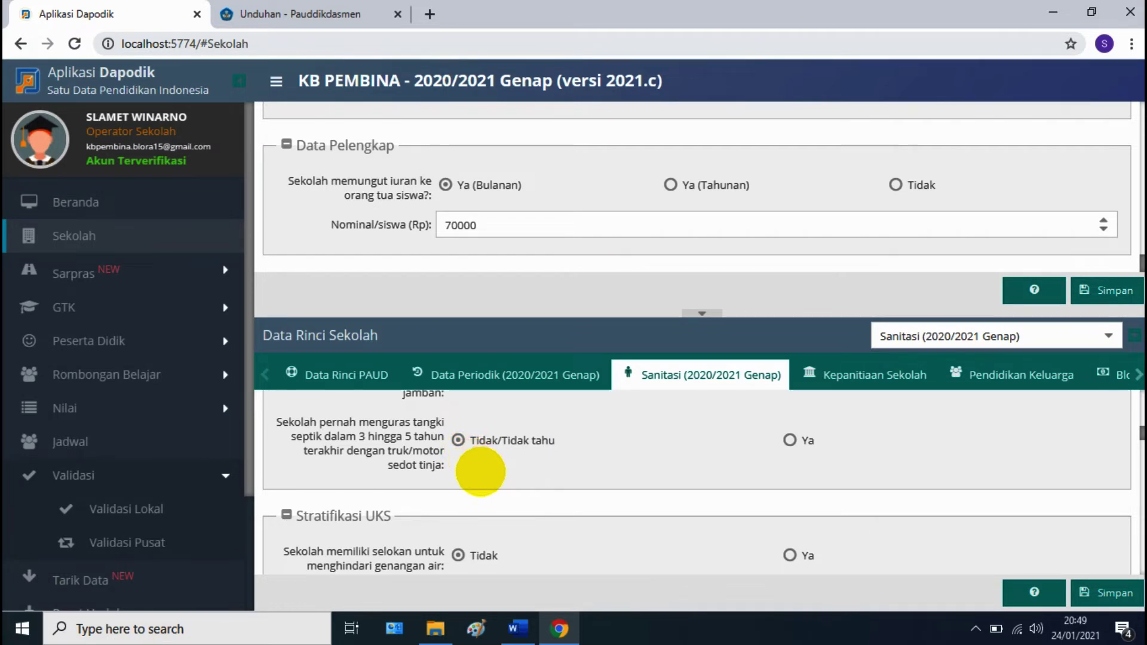
scroll(481, 472, down, 3)
scroll(480, 473, up, 1)
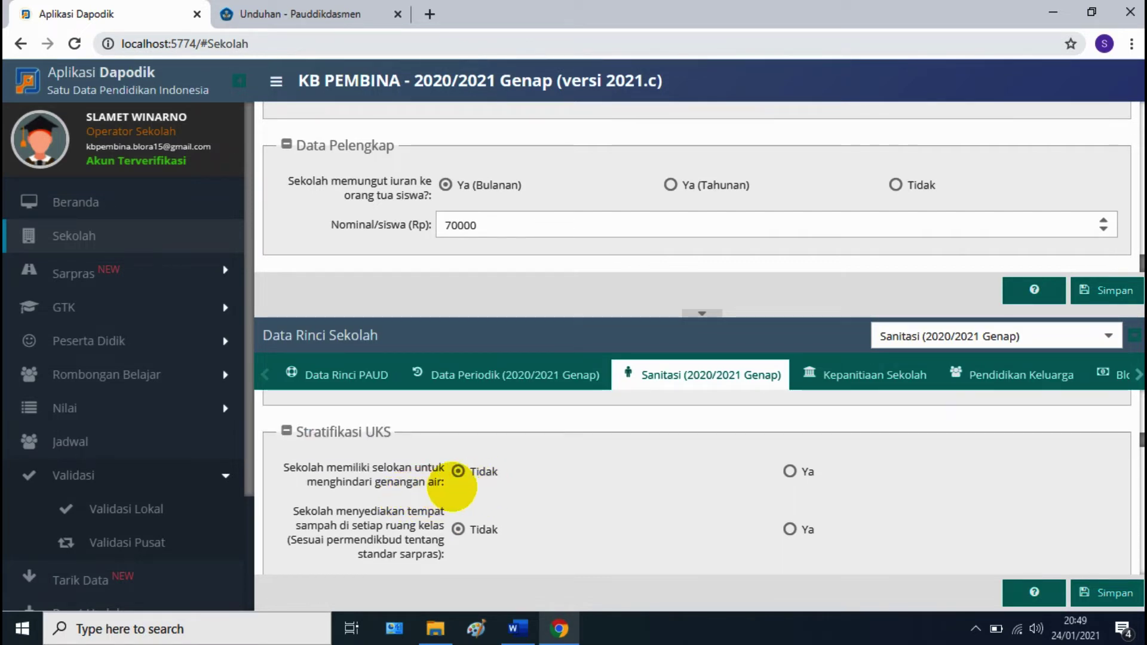
click(790, 471)
scroll(687, 496, down, 1)
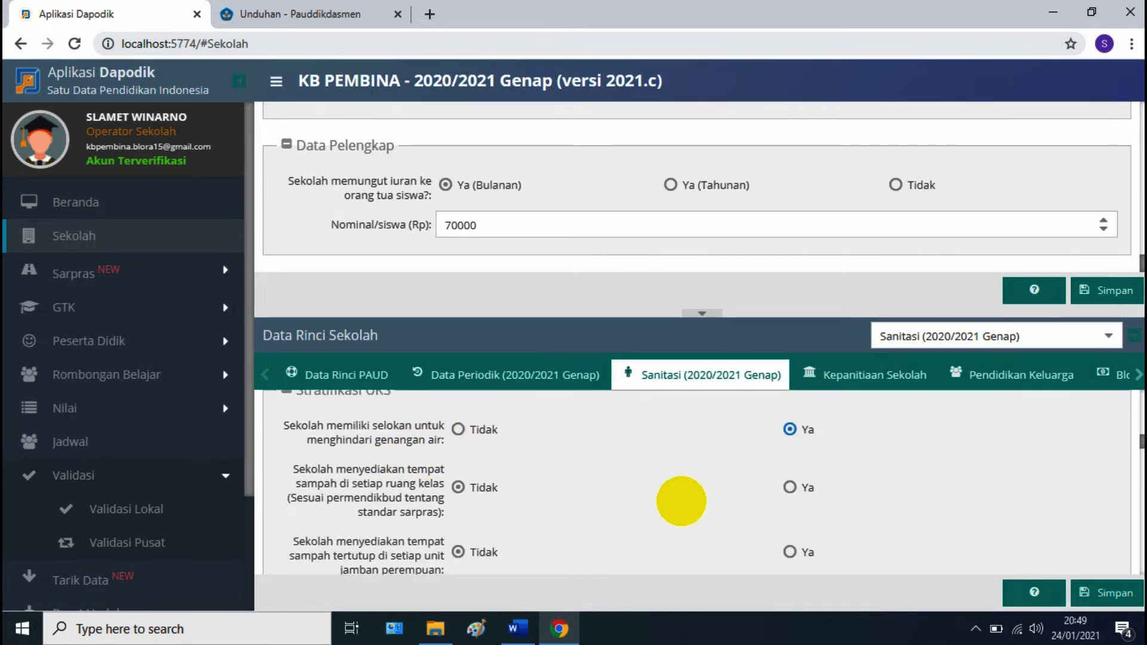
scroll(681, 501, down, 1)
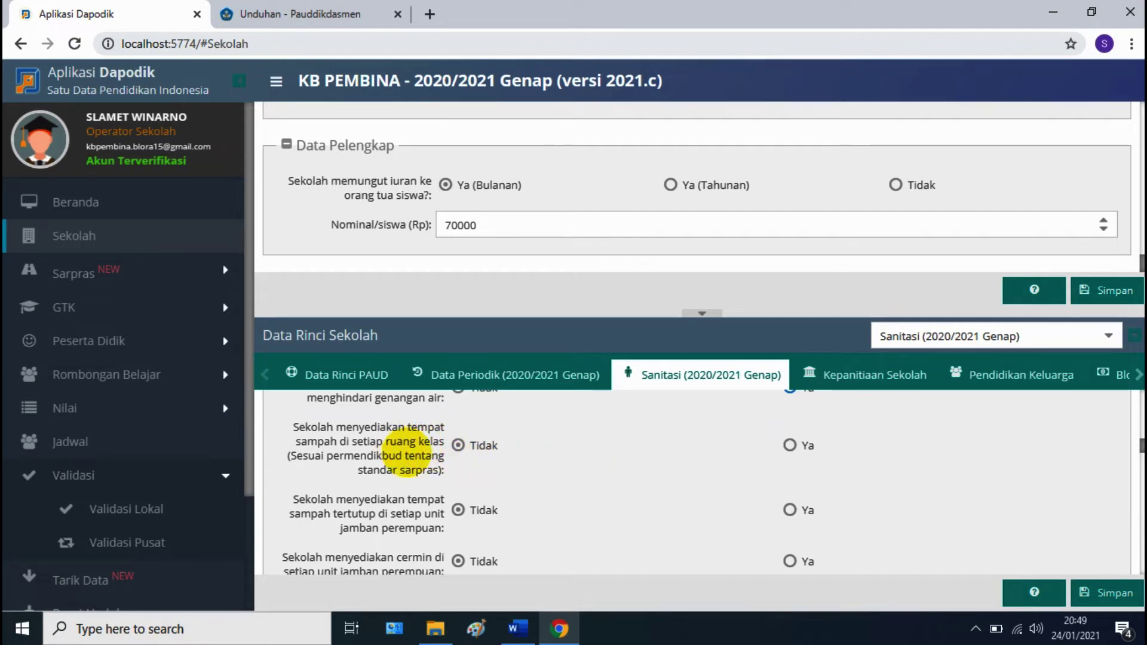
click(789, 445)
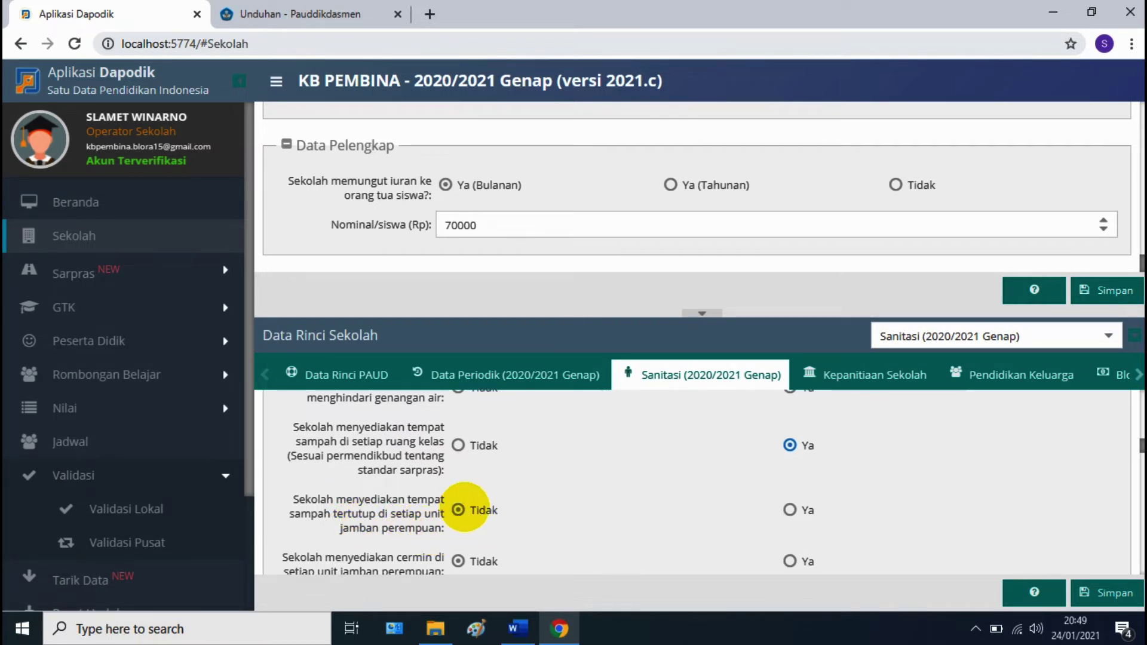
Answer Ya for a closed temporary waste disposal site (TPS) and for routine collection of its waste
scroll(491, 509, down, 1)
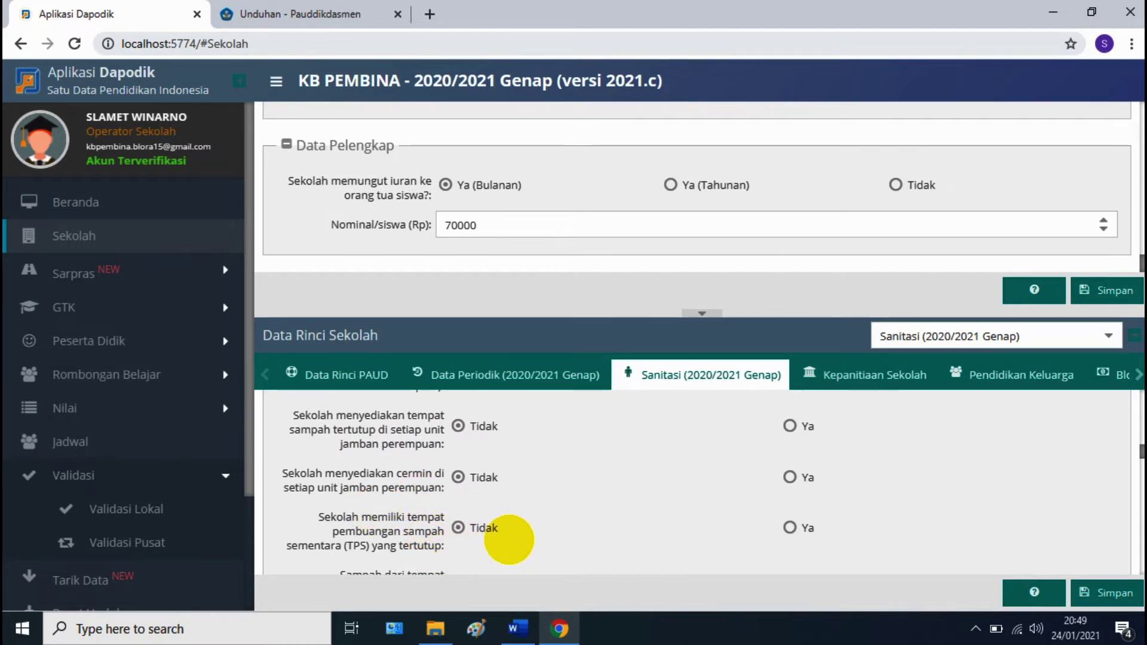
click(789, 528)
scroll(789, 531, down, 1)
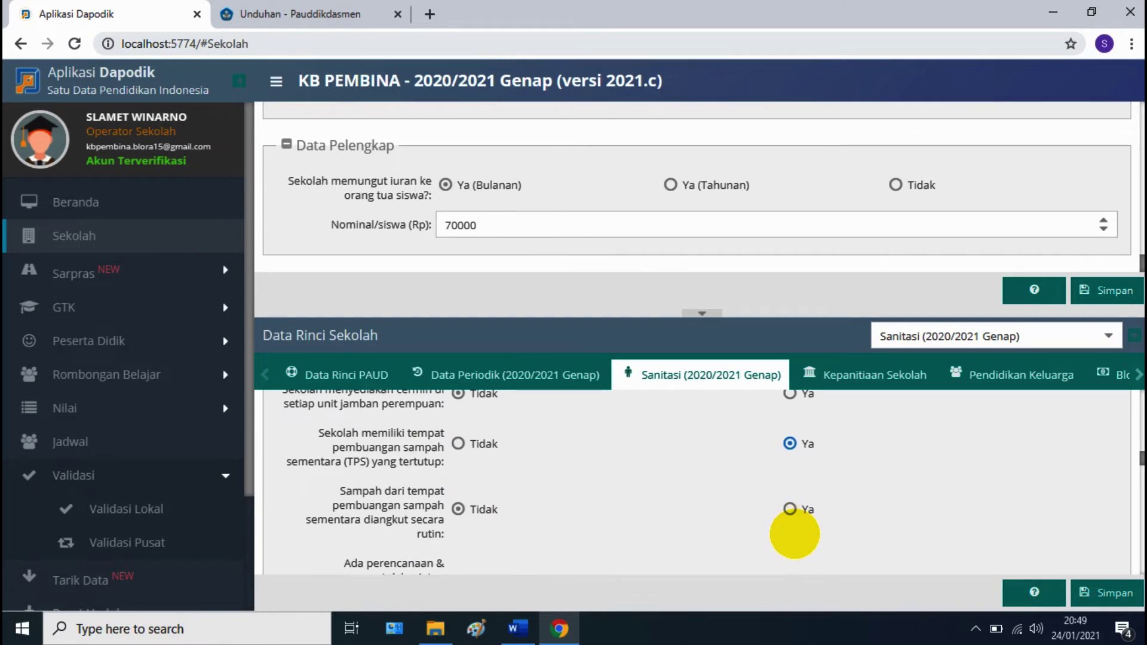
click(790, 509)
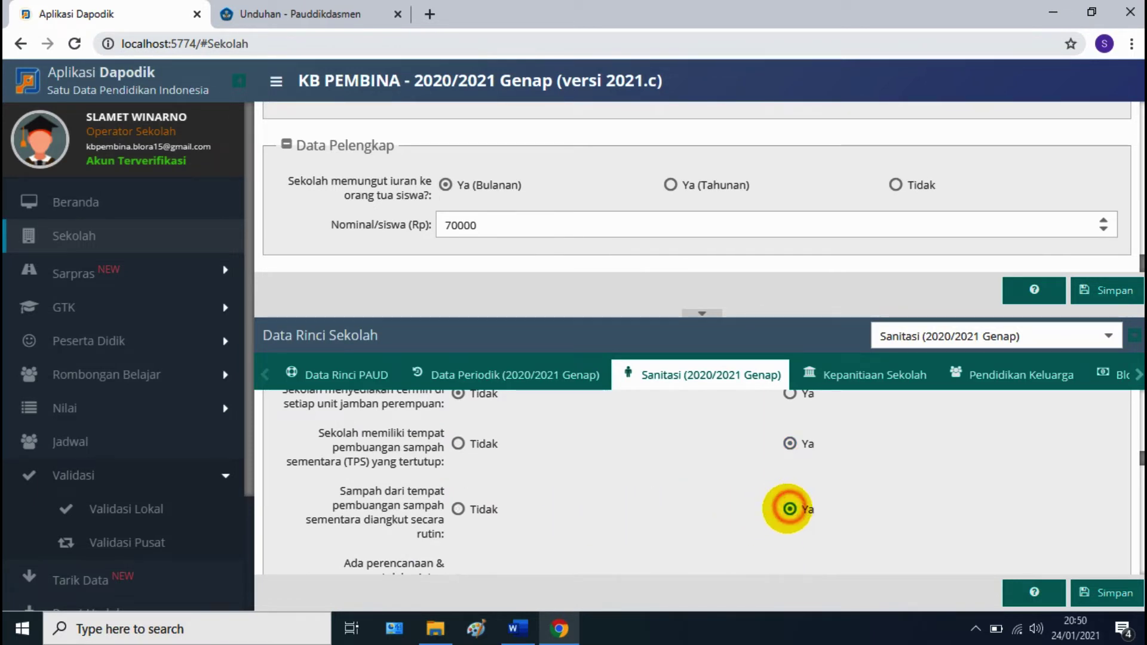
scroll(635, 472, down, 1)
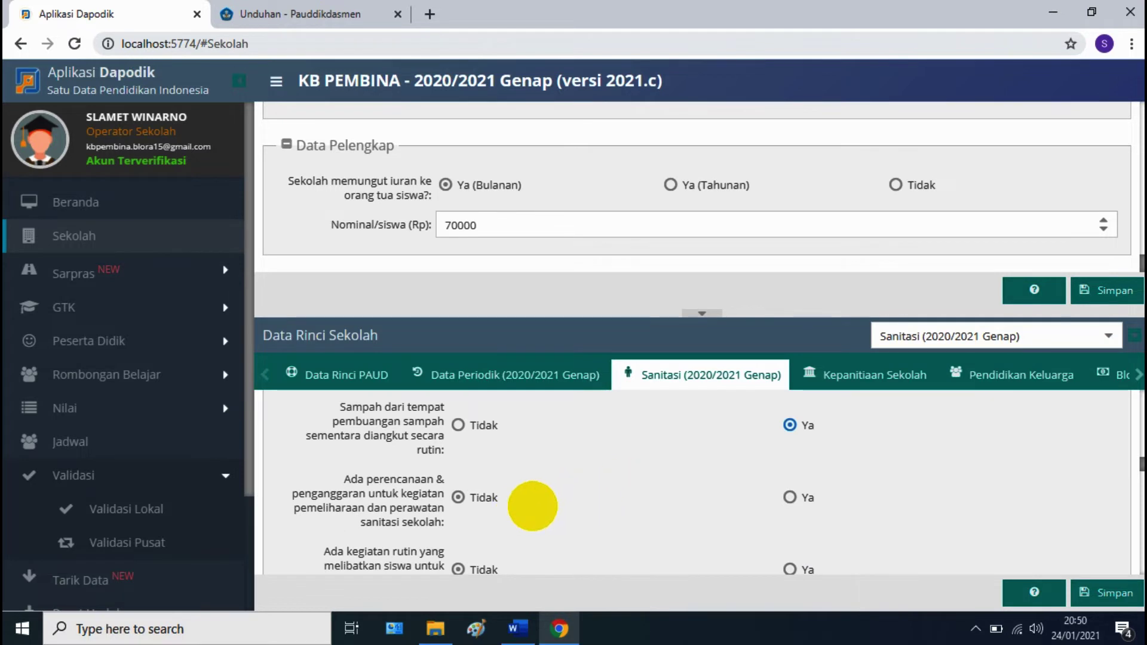
Answer Ya for planning and budgeting of sanitation maintenance and for routine student involvement in caring for the sanitation facilities
click(791, 497)
scroll(657, 505, down, 1)
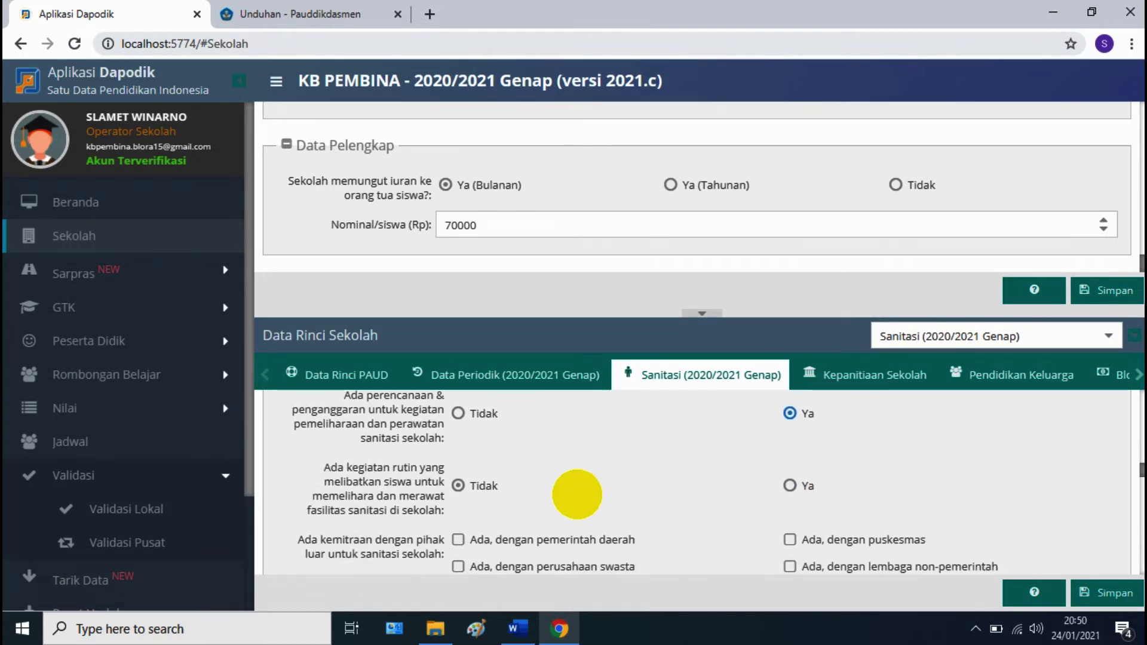
click(789, 485)
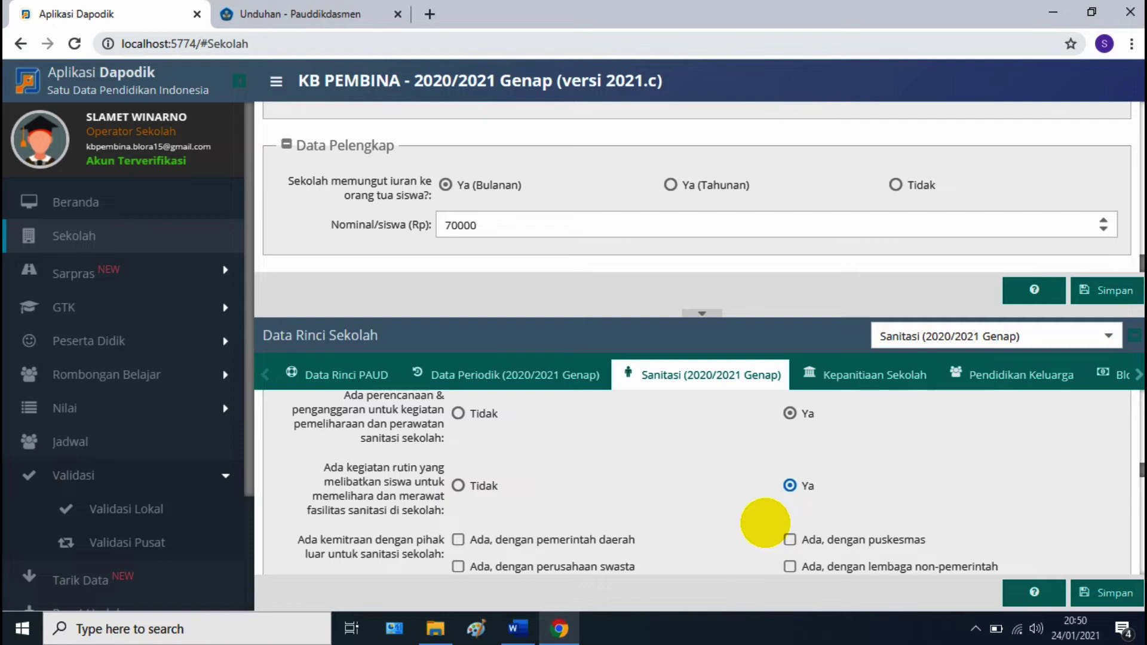
Mark a sanitation partnership with puskesmas and set the number of usable shared toilets (Jamban bersama) to 1
scroll(762, 515, down, 1)
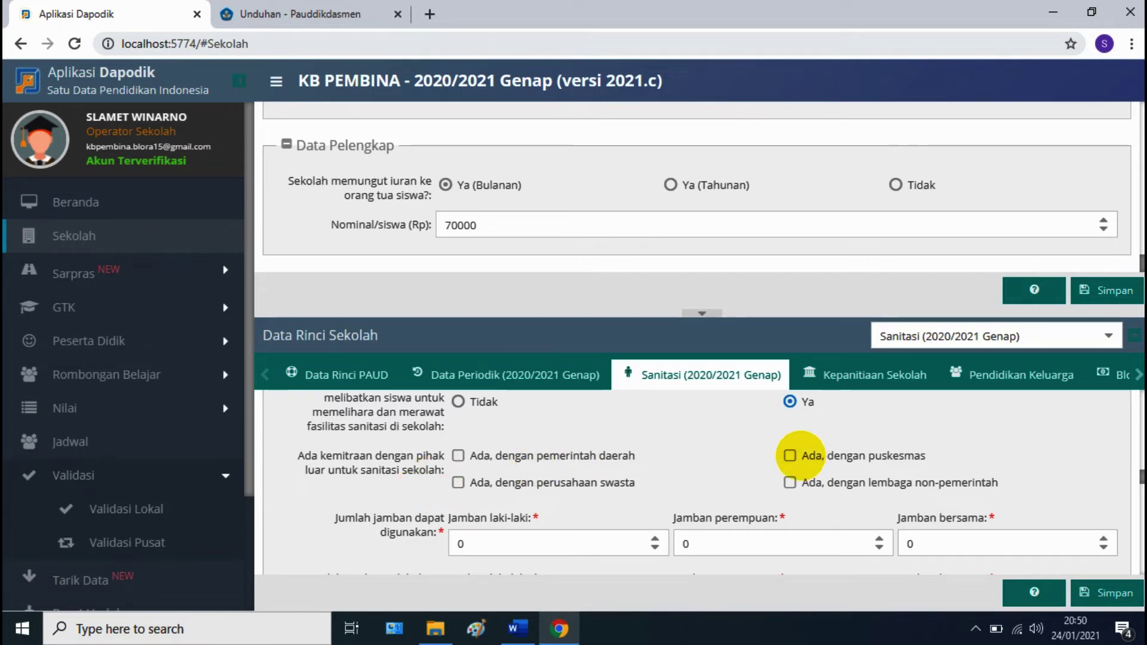
click(789, 456)
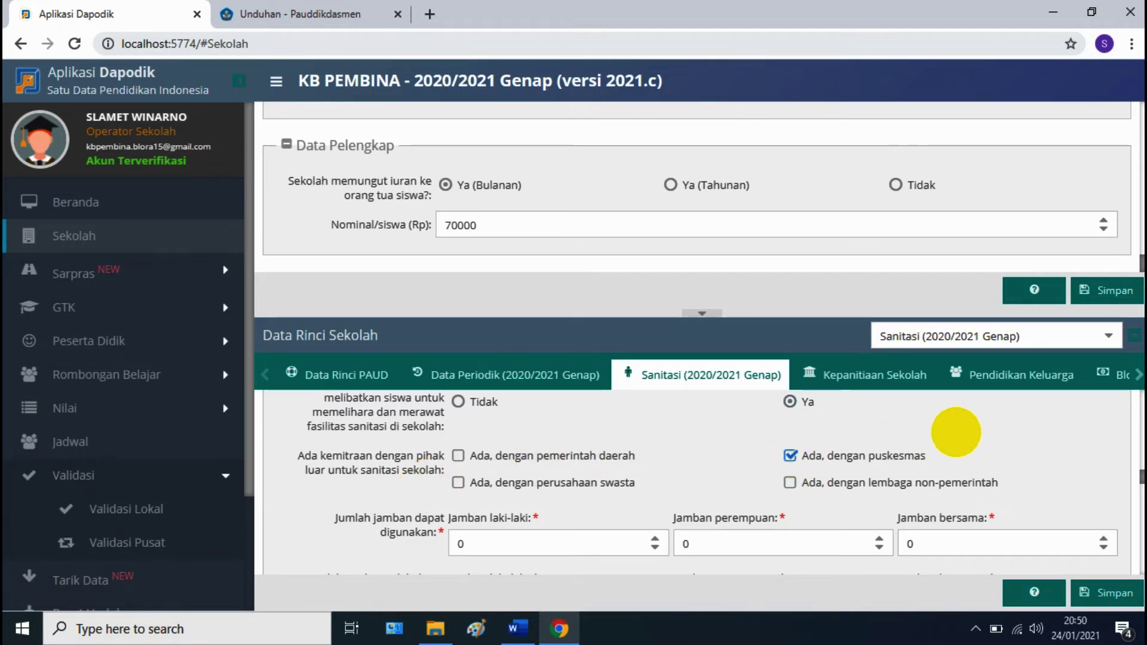
scroll(639, 469, down, 2)
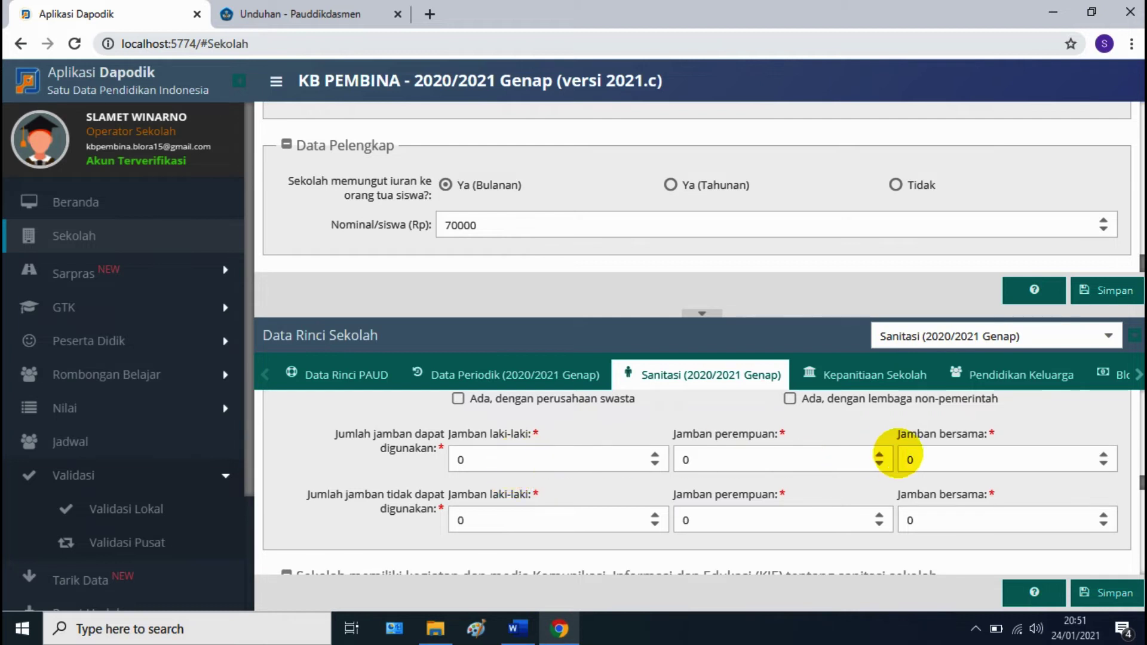
click(914, 460)
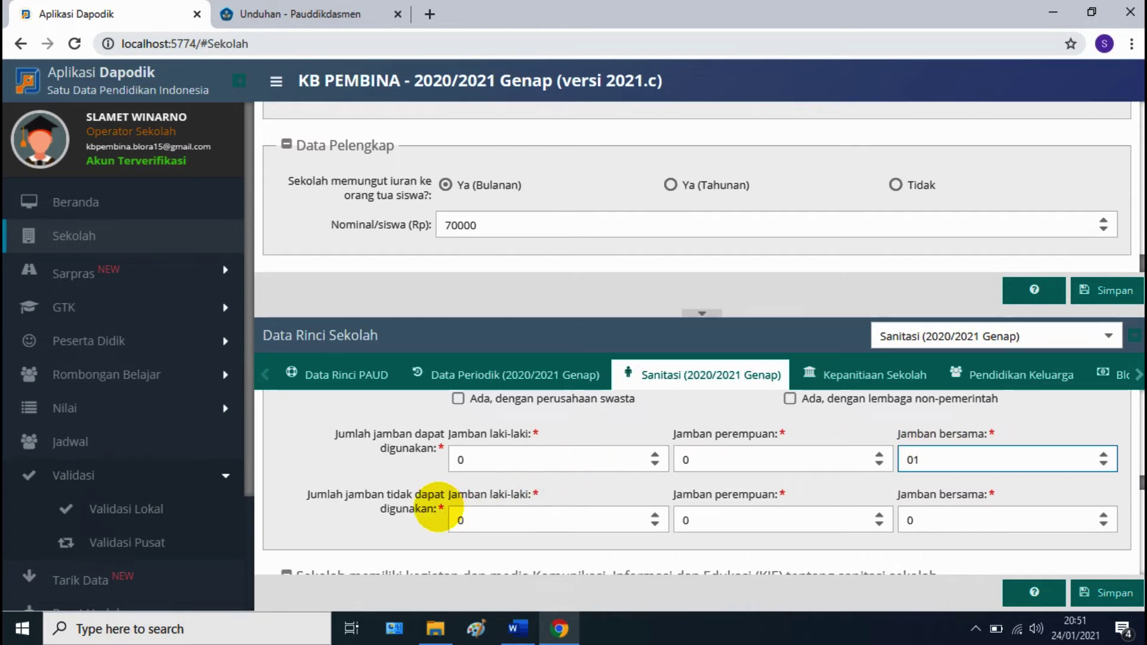
For Cuci tangan pakai sabun, answer Ya for KIE oleh guru, di Ruang Kelas, di Toilet and di Selasar
scroll(437, 507, down, 1)
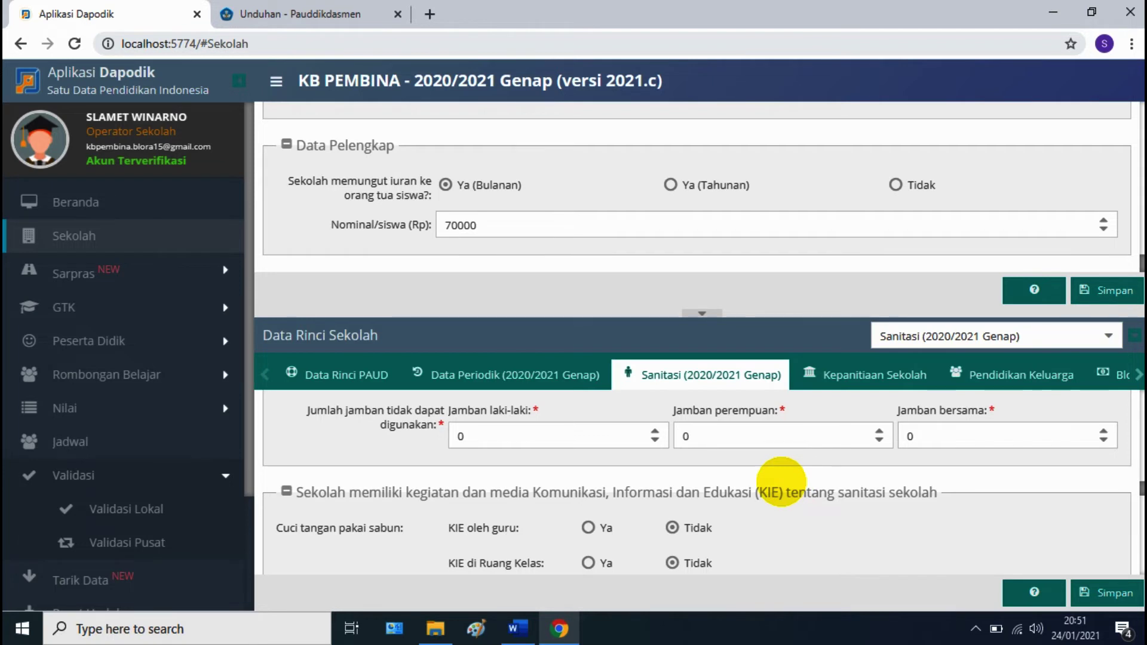
scroll(777, 483, down, 1)
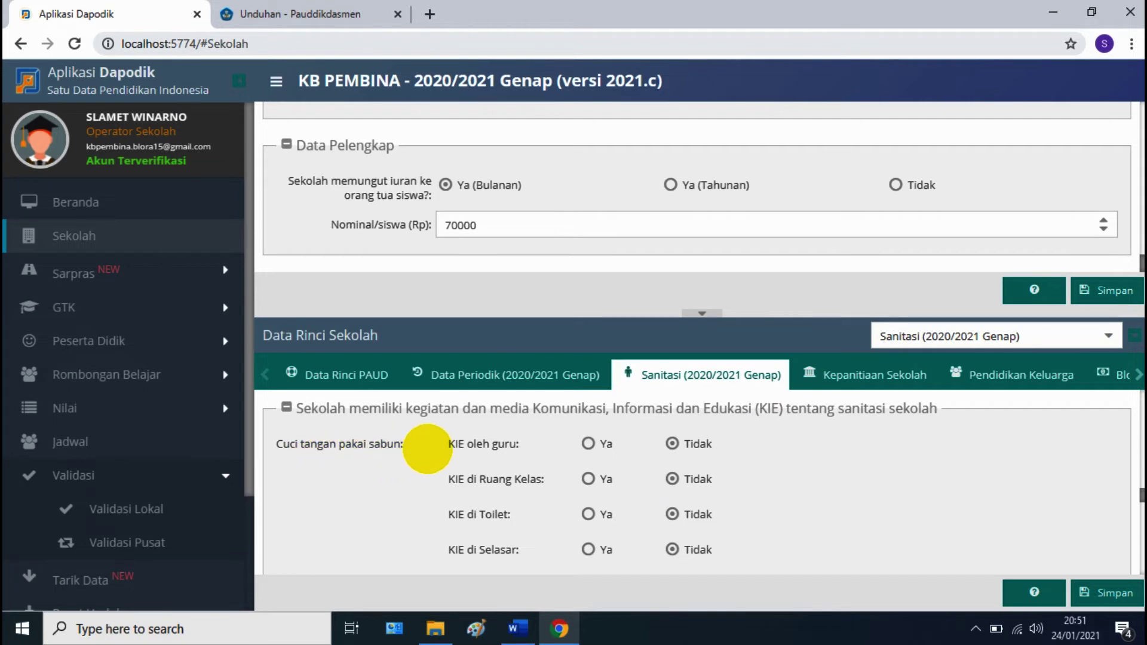
click(588, 443)
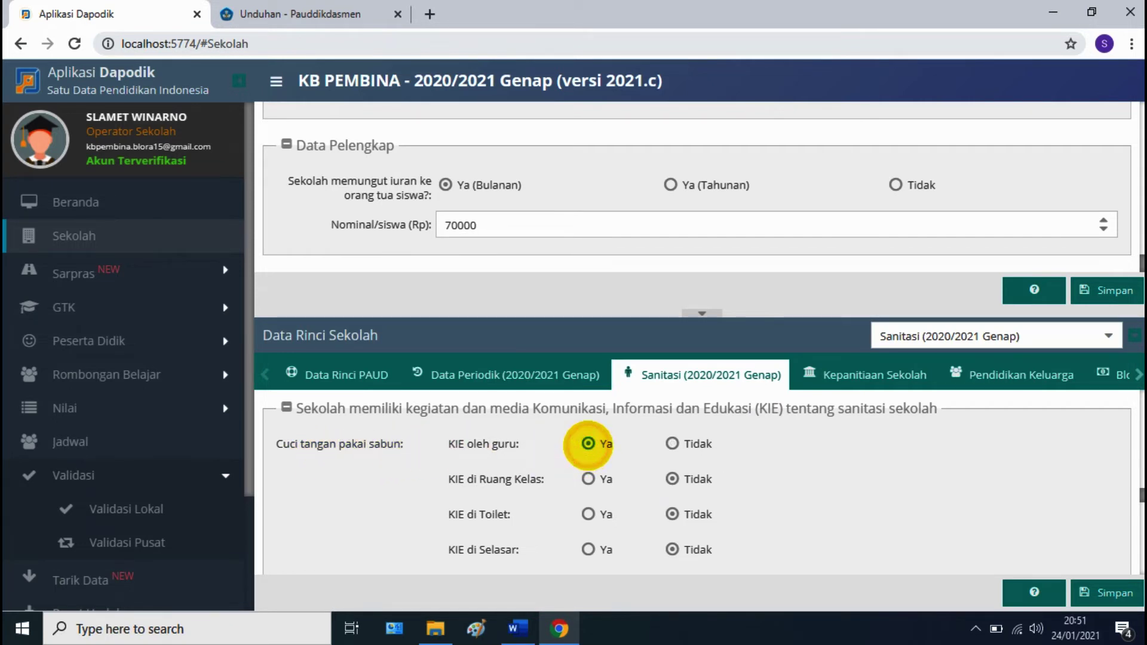
click(587, 477)
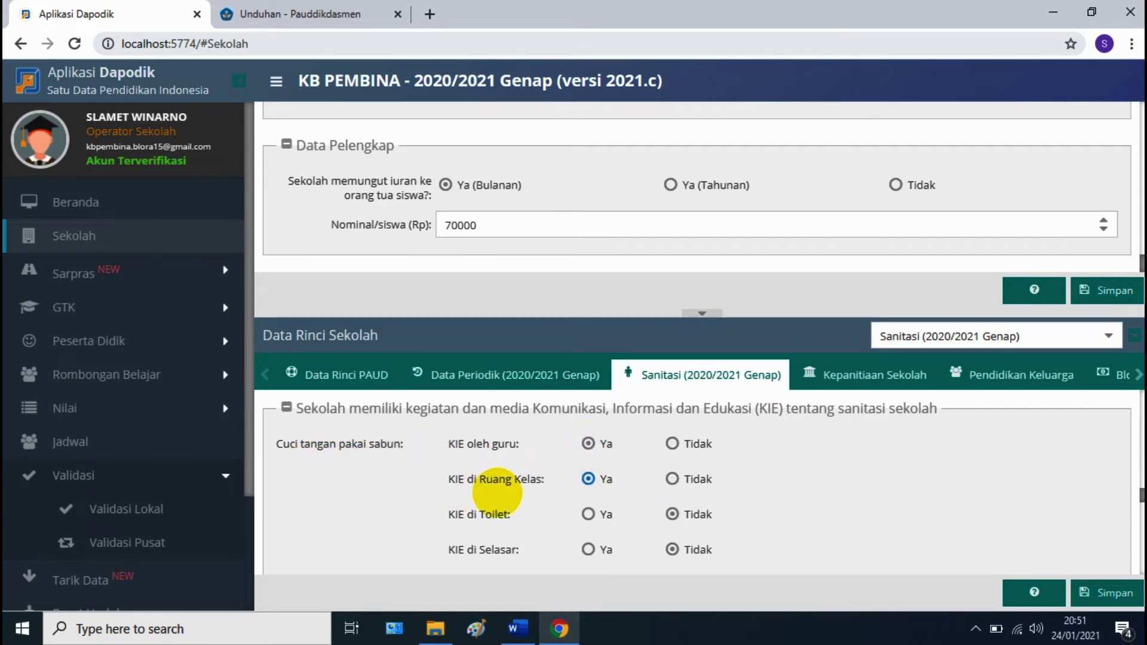
click(588, 513)
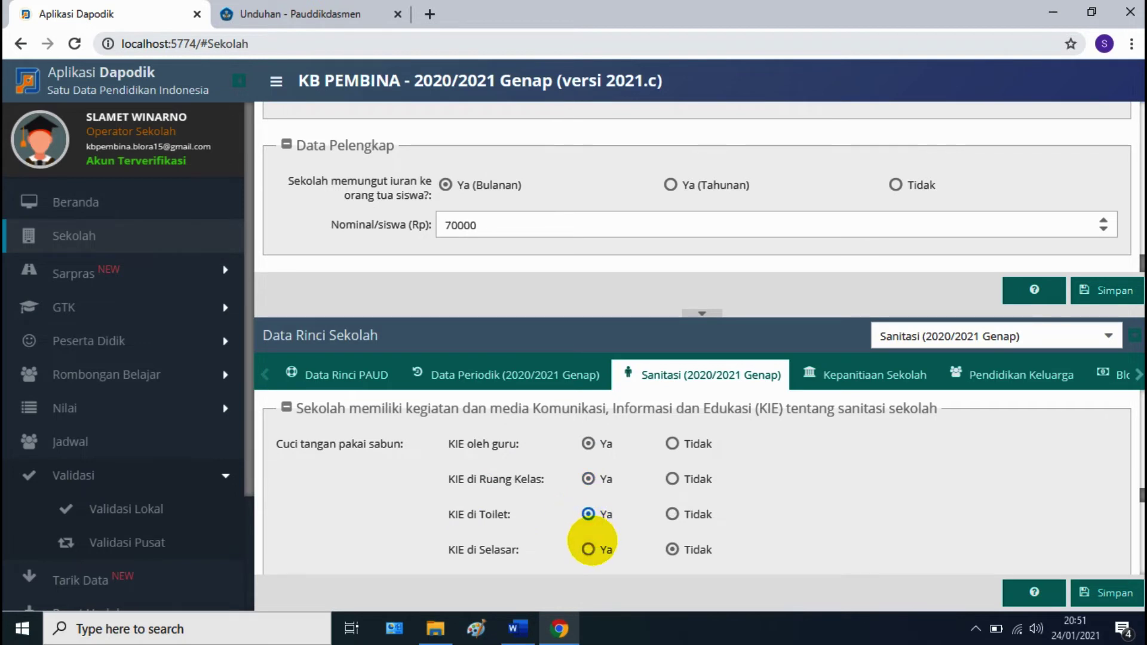
click(588, 548)
For Kebersihan dan kesehatan, answer Ya for KIE oleh guru, di Ruang Kelas, di Toilet and di Selasar
scroll(588, 547, down, 2)
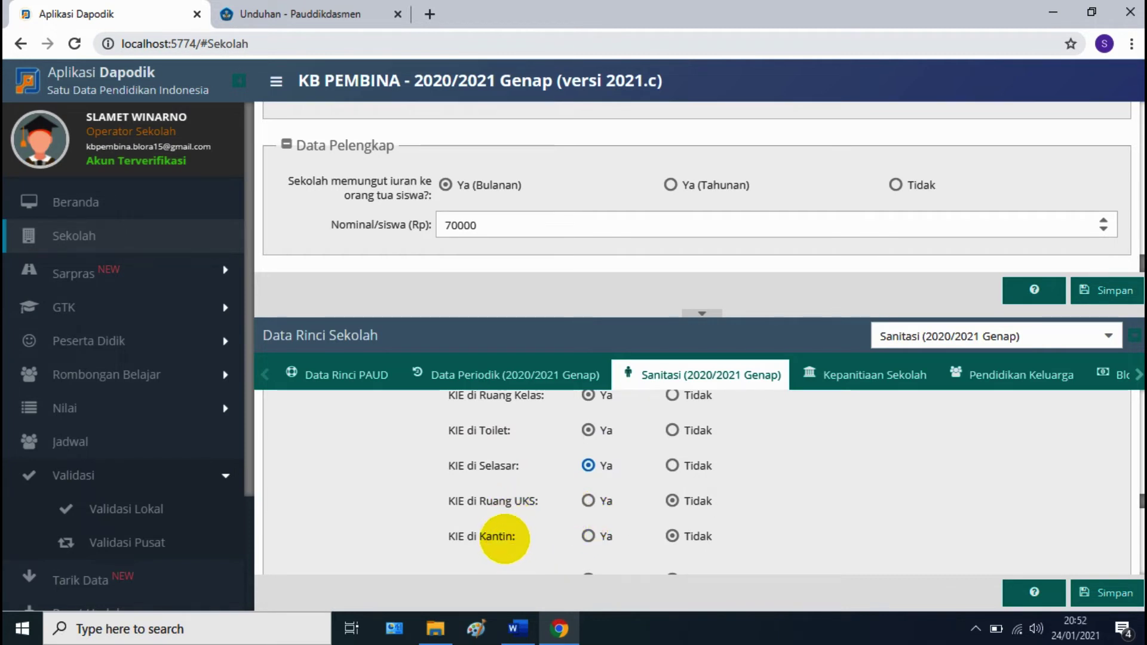
scroll(545, 535, down, 2)
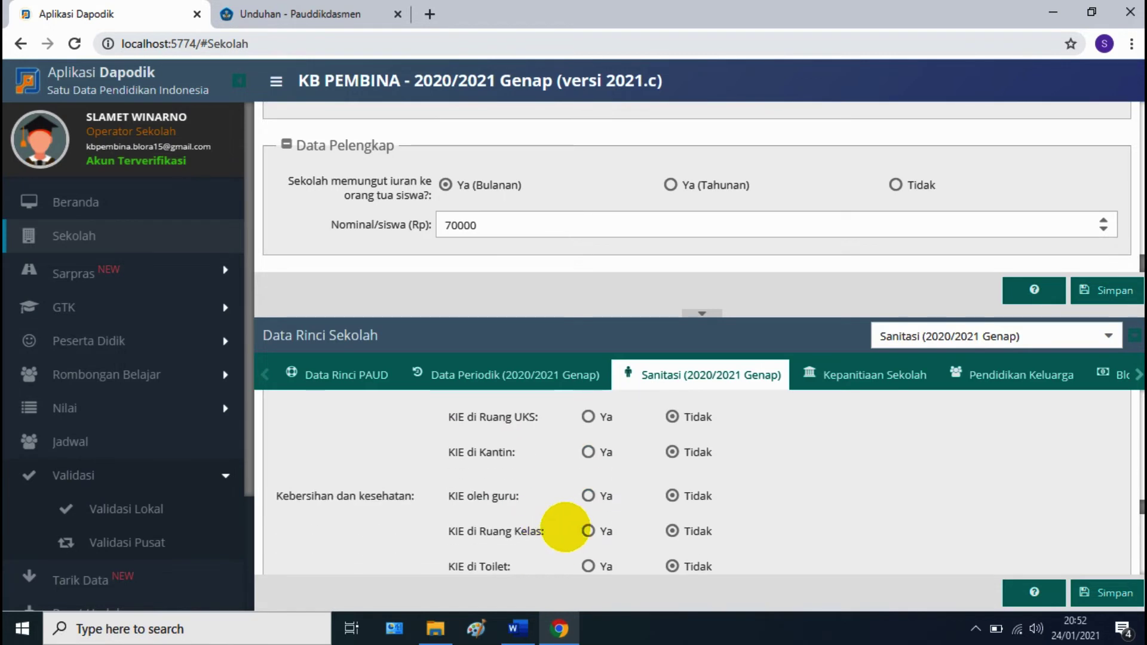
click(588, 496)
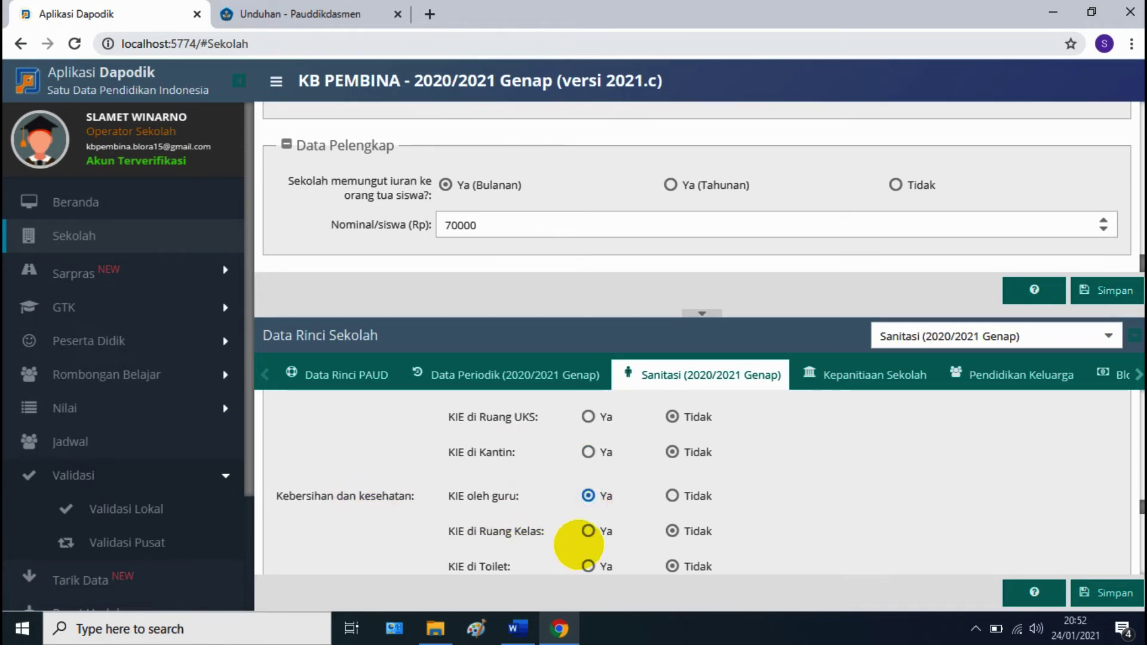
click(589, 531)
click(588, 565)
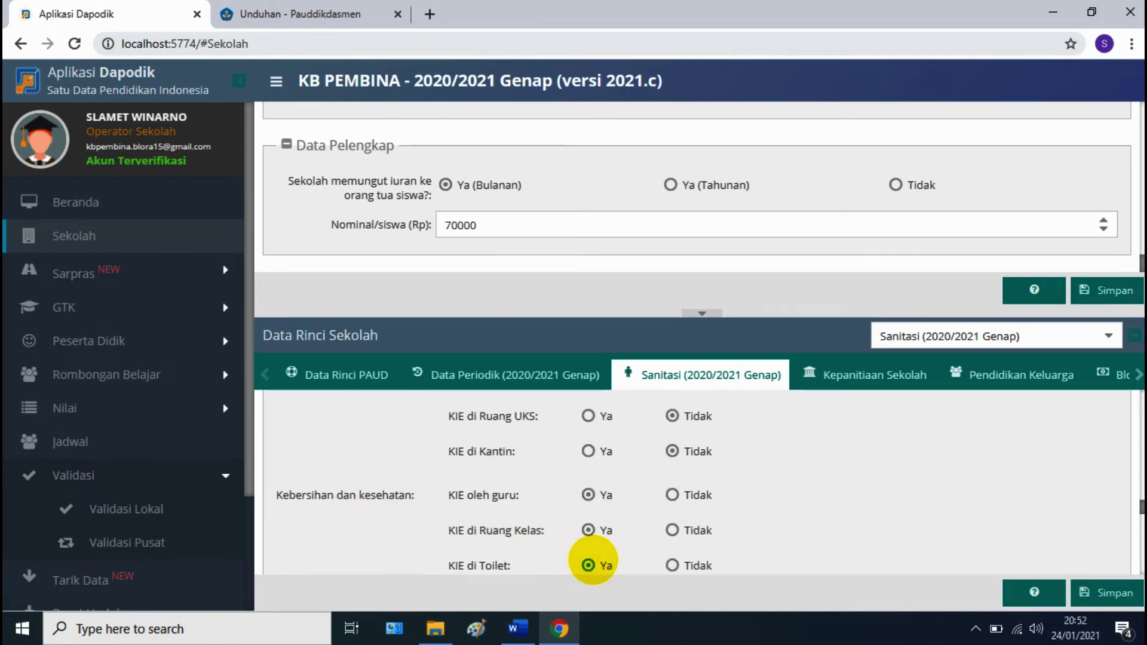
scroll(589, 538, down, 3)
click(589, 433)
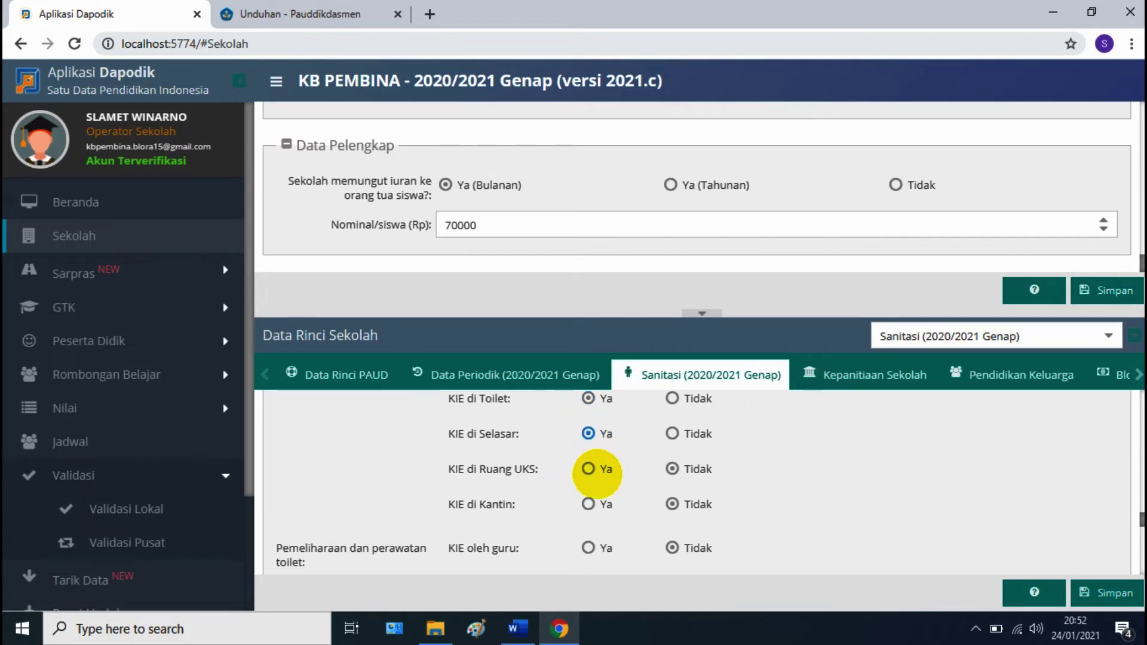
For Pemeliharaan dan perawatan toilet, answer Ya for KIE oleh guru, di Ruang Kelas, di Toilet and di Selasar
click(588, 548)
scroll(593, 558, down, 2)
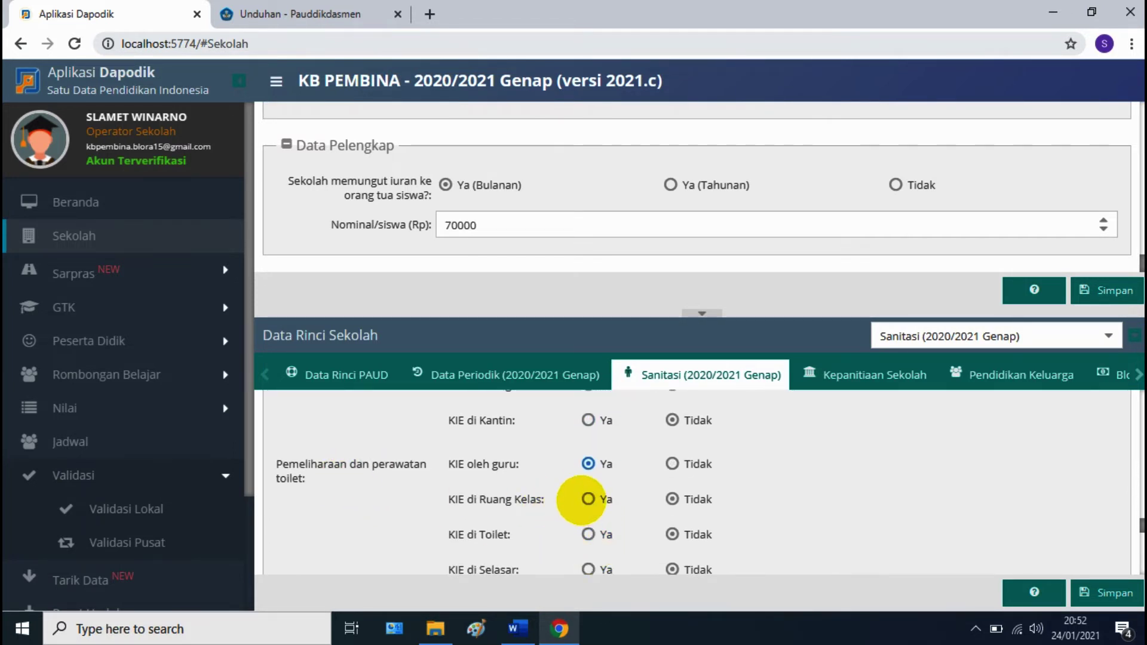
click(588, 499)
click(588, 530)
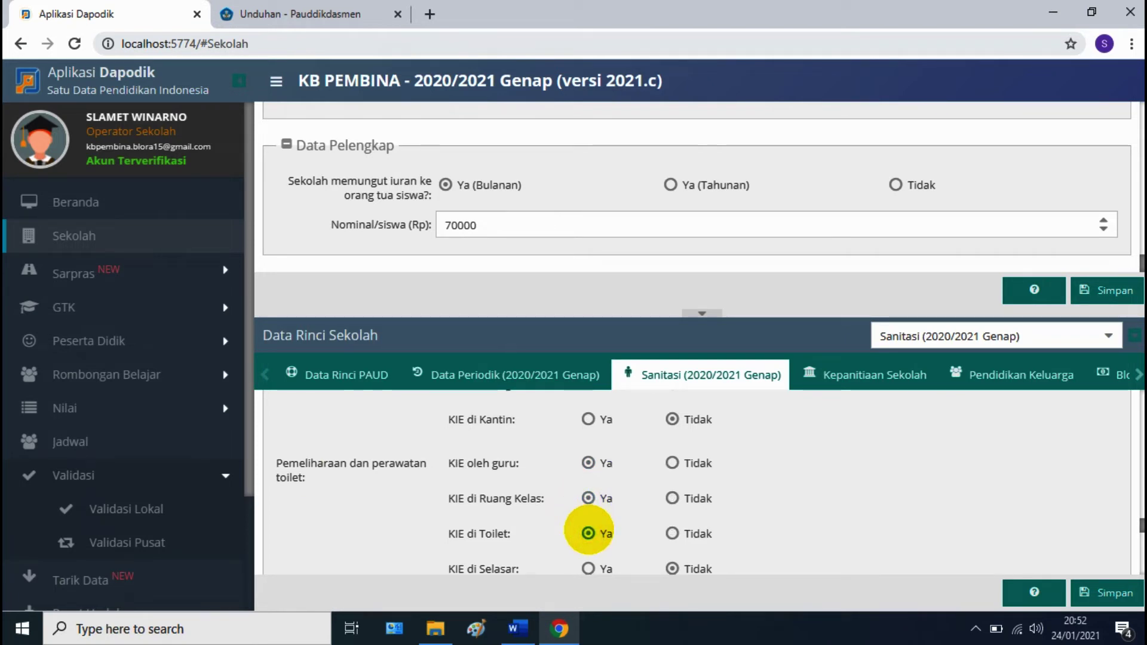
scroll(588, 526, down, 2)
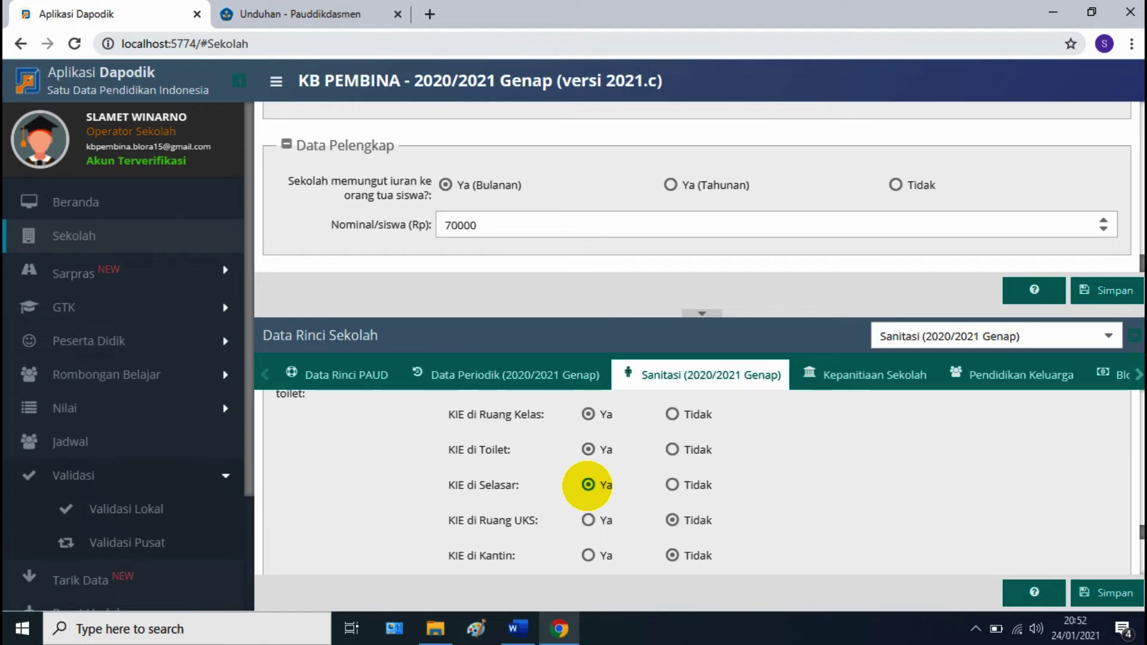
For Keamanan pangan, answer Ya for KIE oleh guru, di Ruang Kelas, di Toilet and di Selasar
scroll(587, 478, down, 3)
click(588, 432)
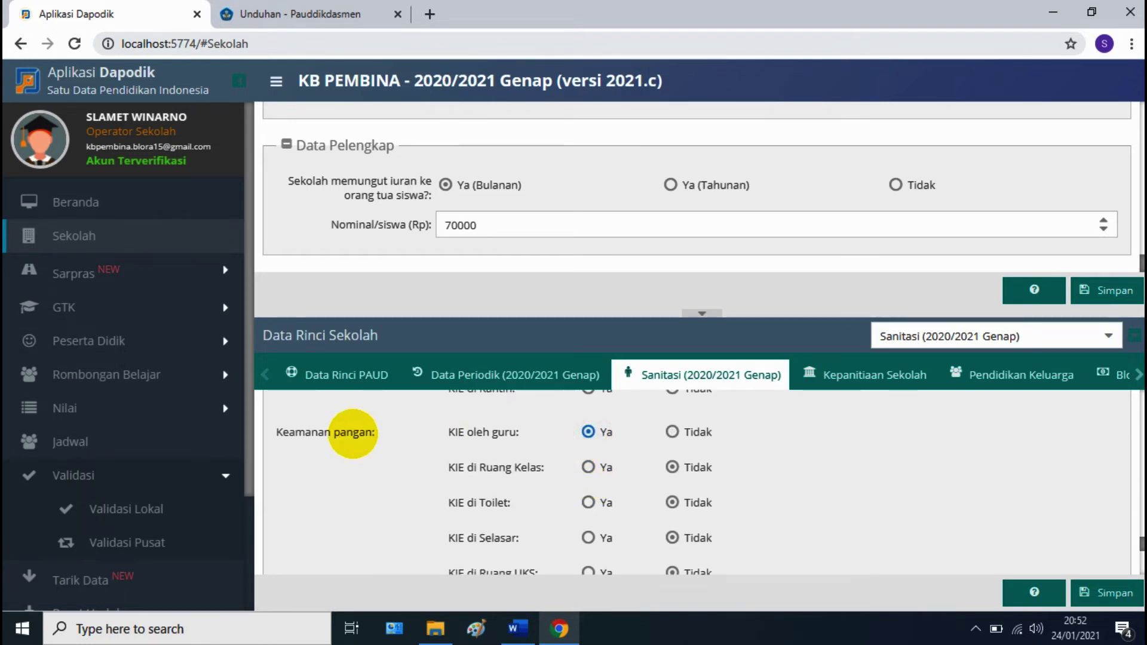
click(588, 466)
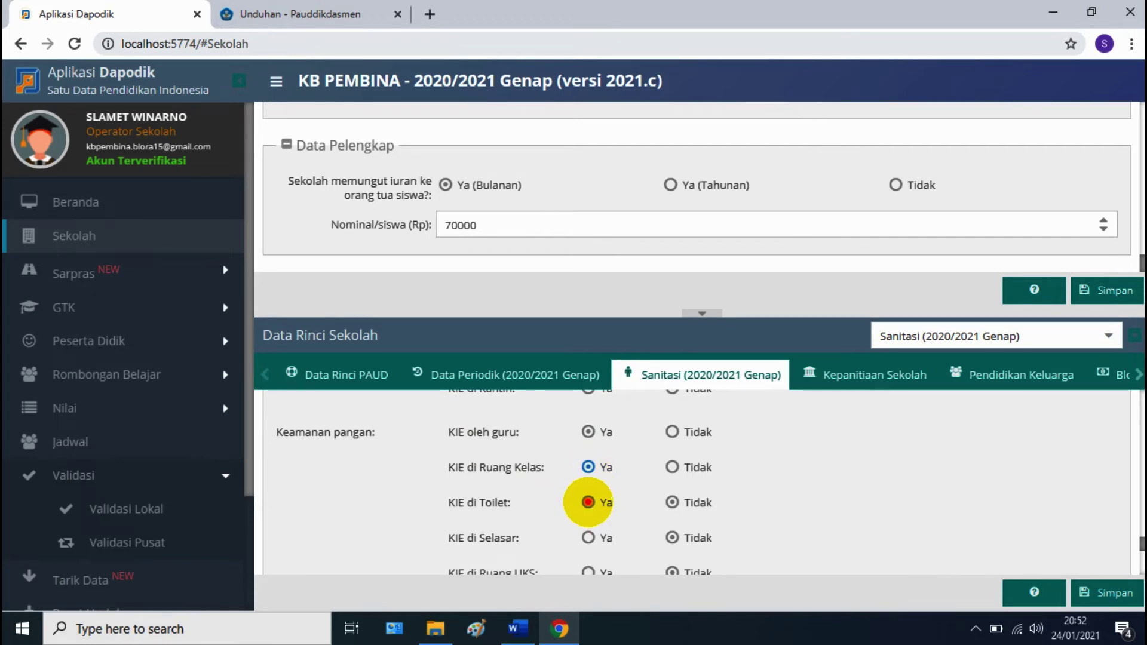
click(588, 502)
click(588, 537)
For Ayo minum air, answer Ya for KIE oleh guru, di Ruang Kelas, di Toilet and di Selasar, and save the sanitation data
scroll(609, 526, down, 2)
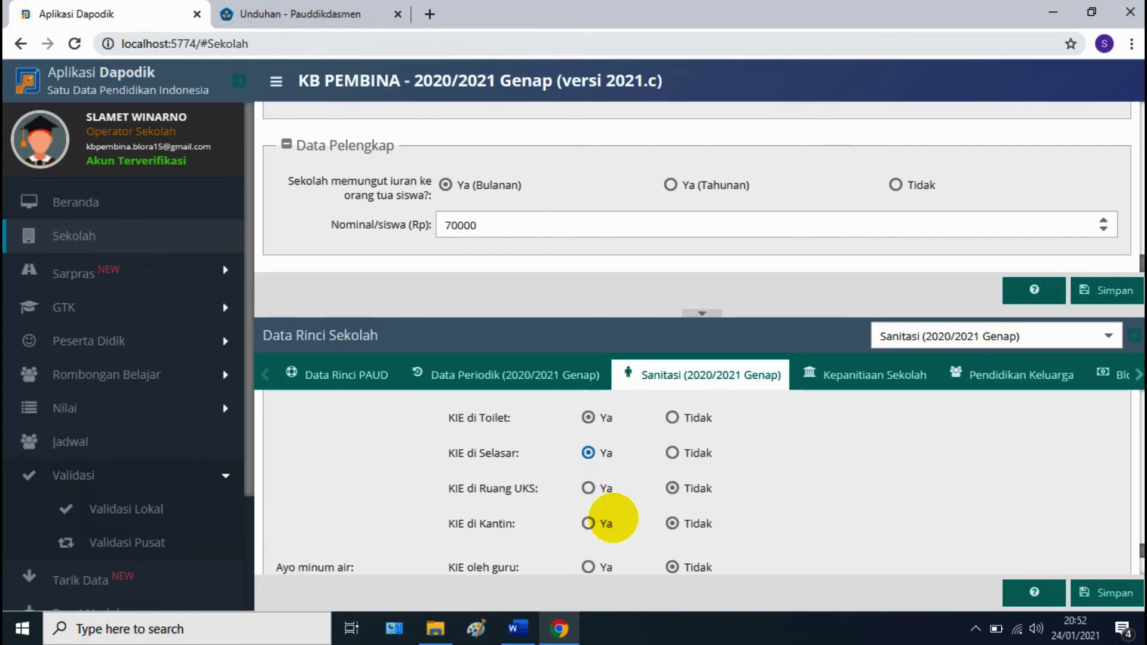
scroll(597, 516, down, 2)
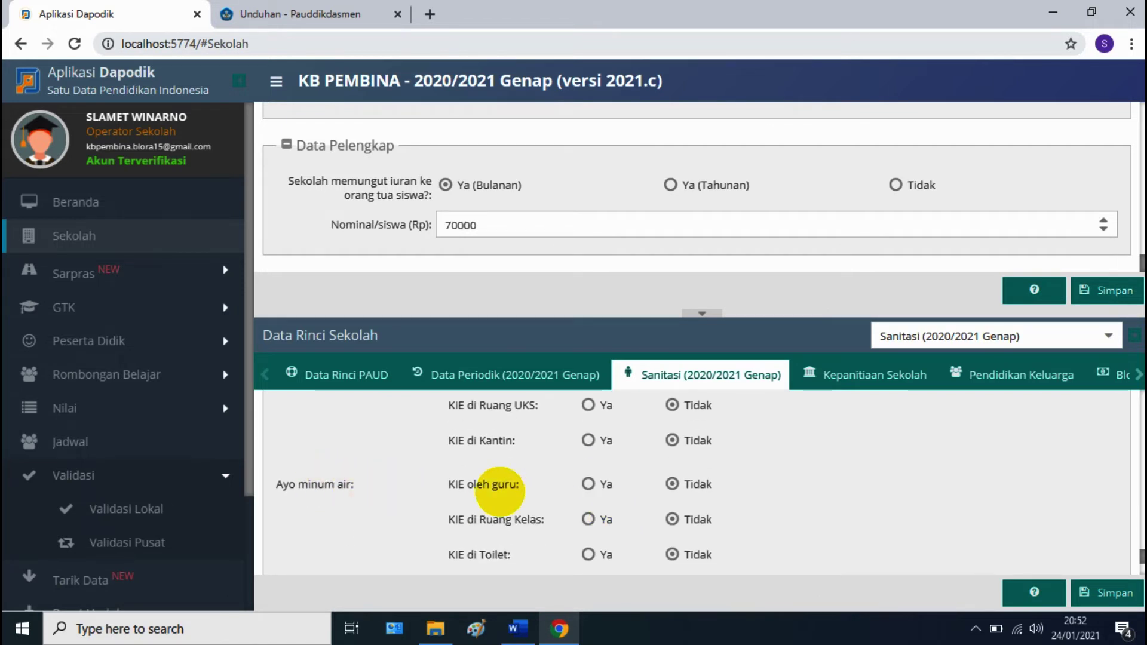
click(589, 485)
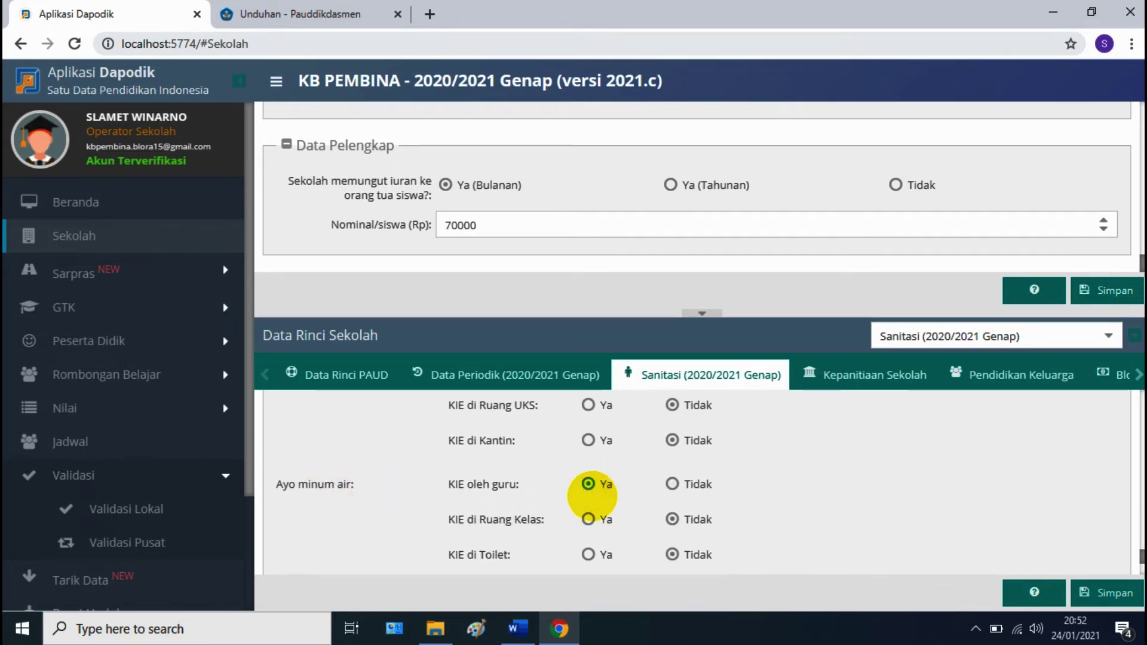
click(588, 519)
click(587, 555)
scroll(592, 551, down, 2)
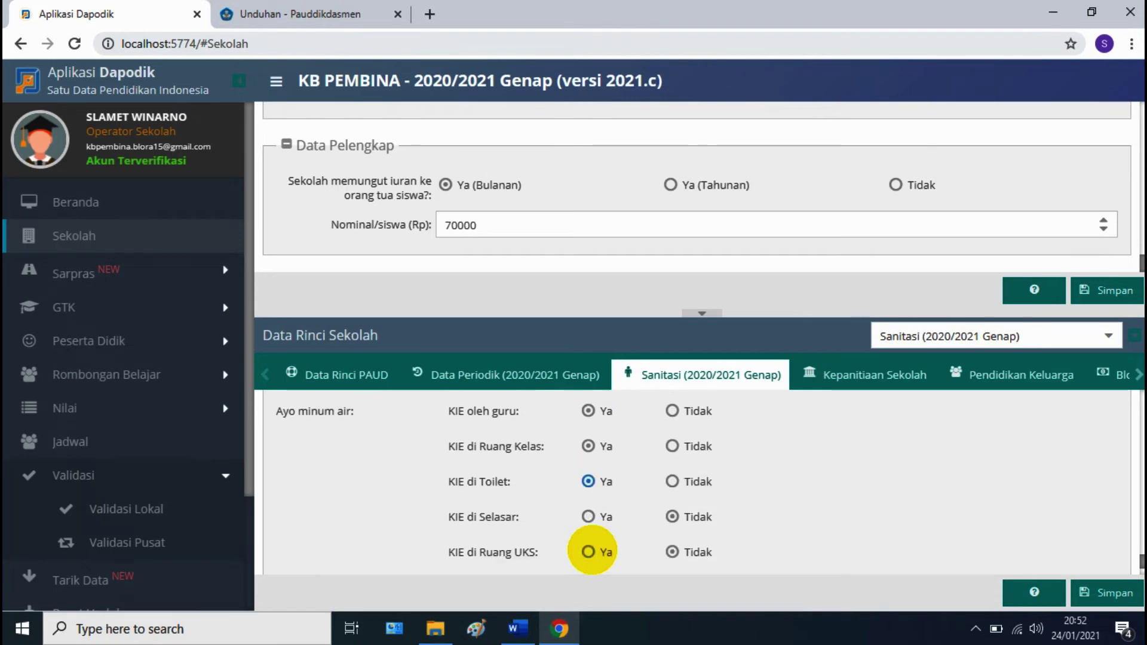
click(588, 506)
scroll(589, 507, down, 2)
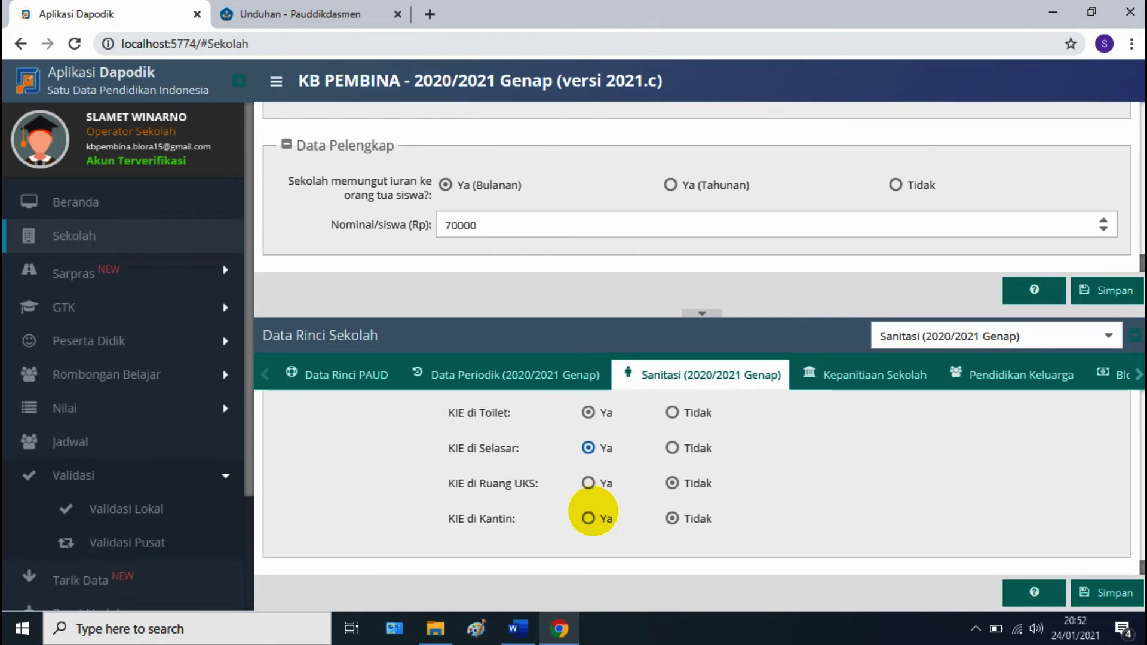
click(1110, 593)
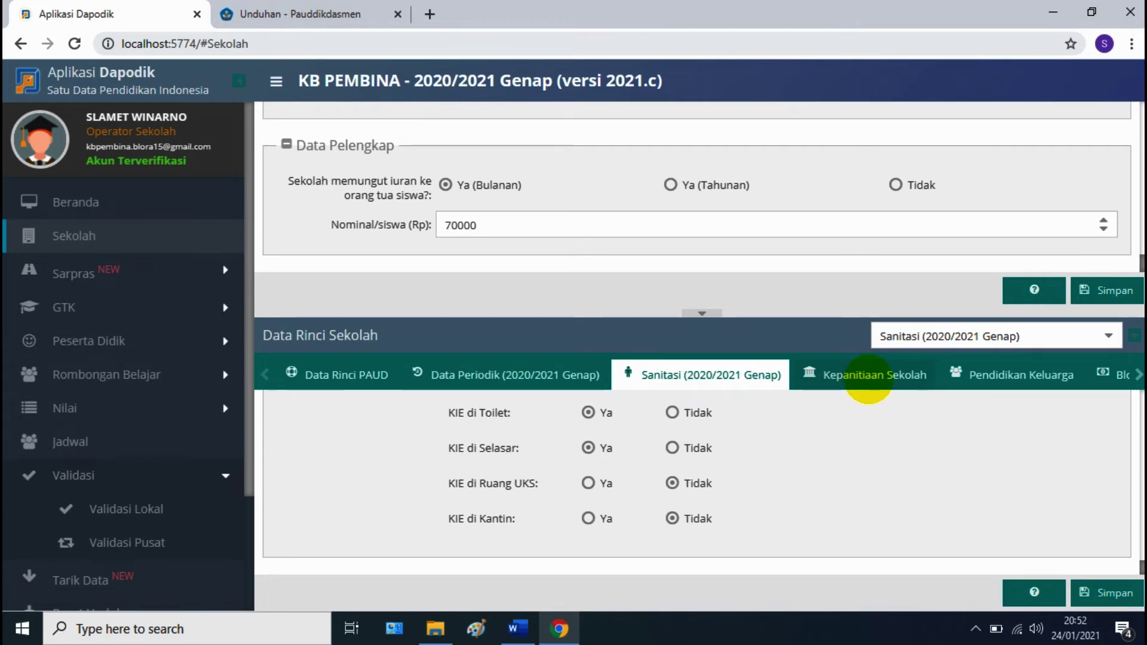
Examine the school's Pendidikan Keluarga and Blockgrant records
click(998, 376)
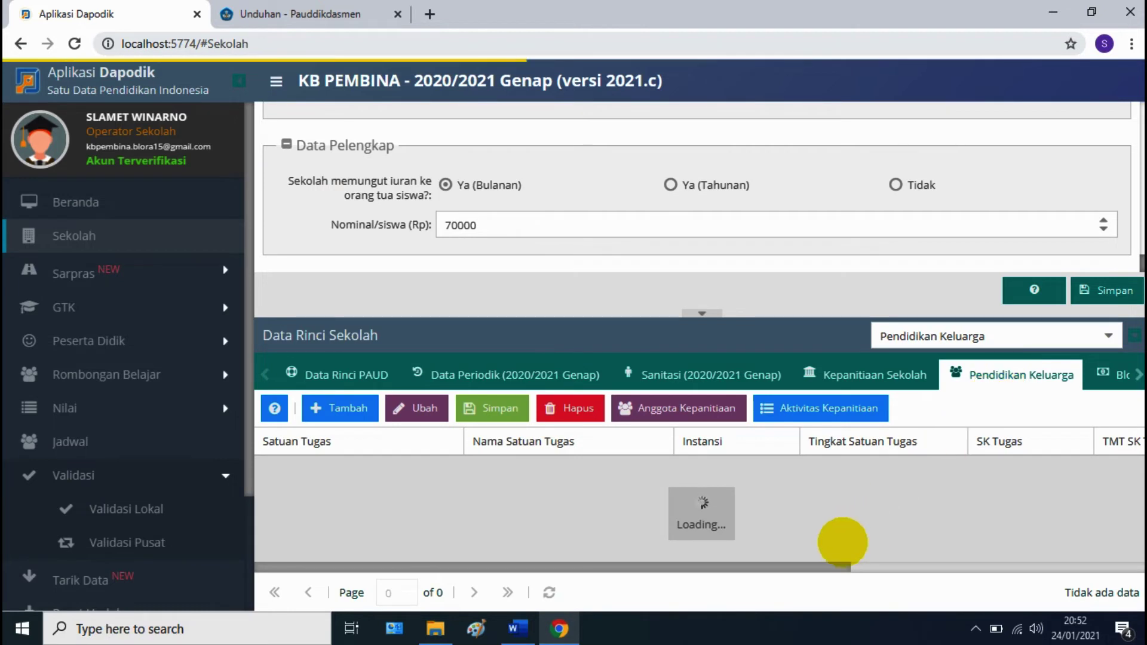
drag(819, 566, 962, 568)
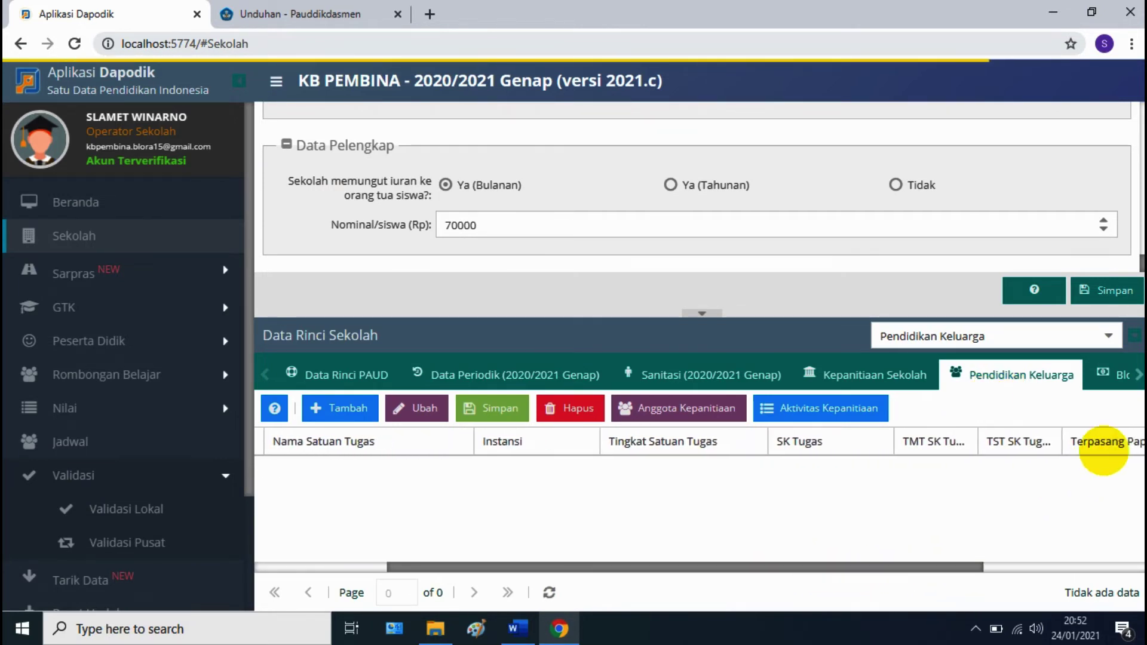
click(1138, 374)
click(1138, 375)
click(1138, 375)
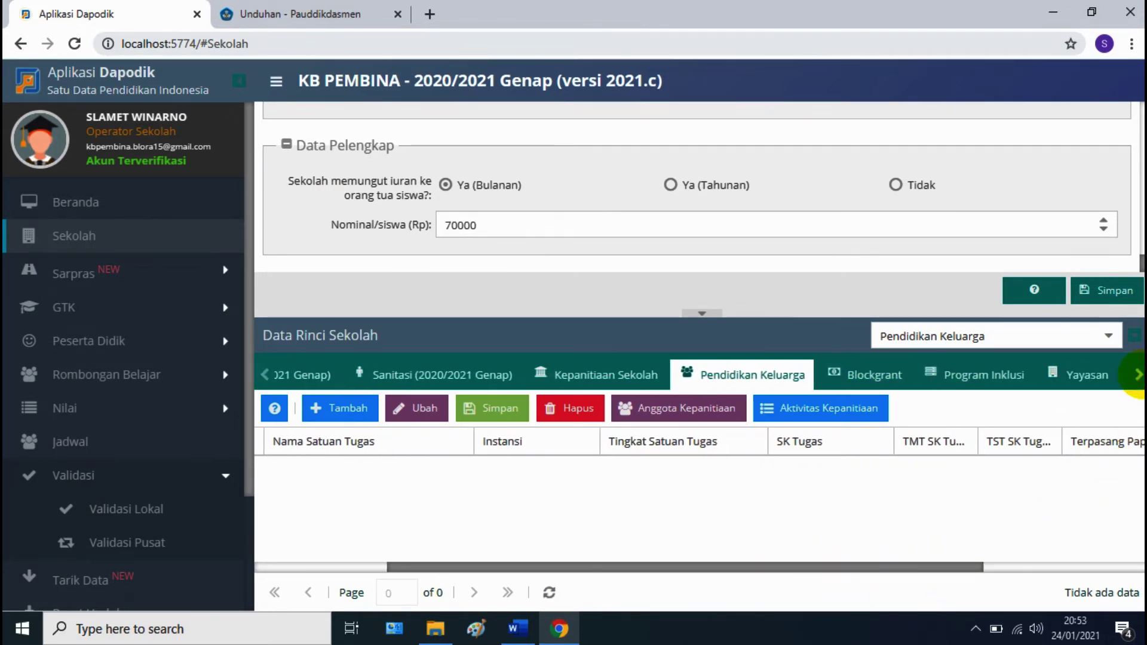
click(898, 379)
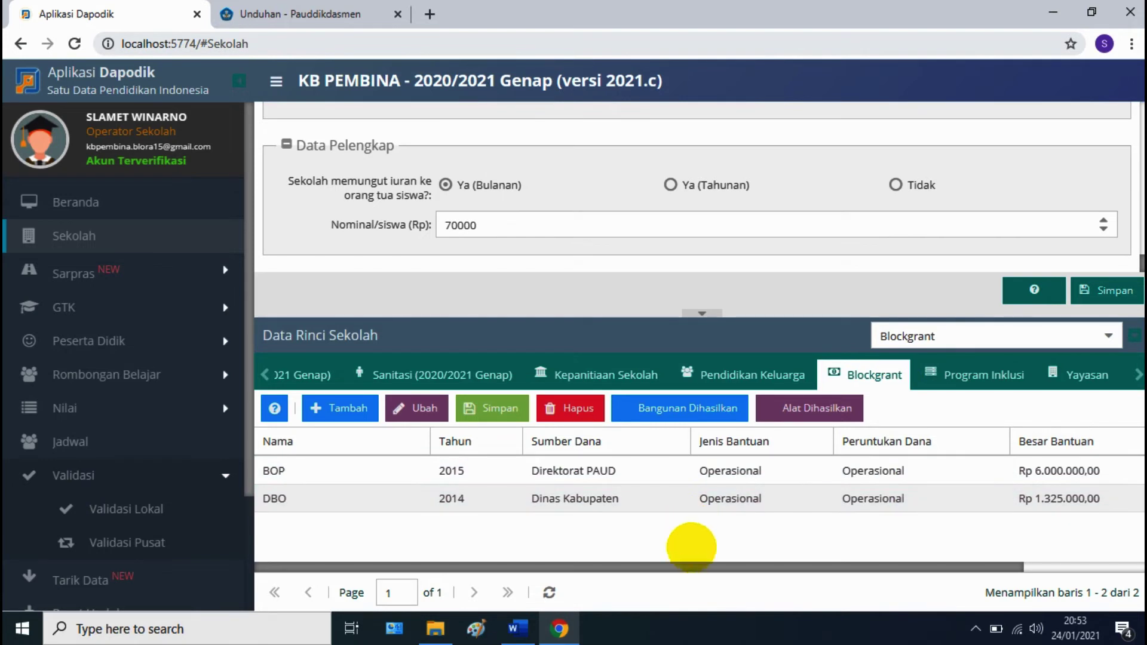
Examine the school's Program Inklusi records and the address details of its Yayasan
click(960, 382)
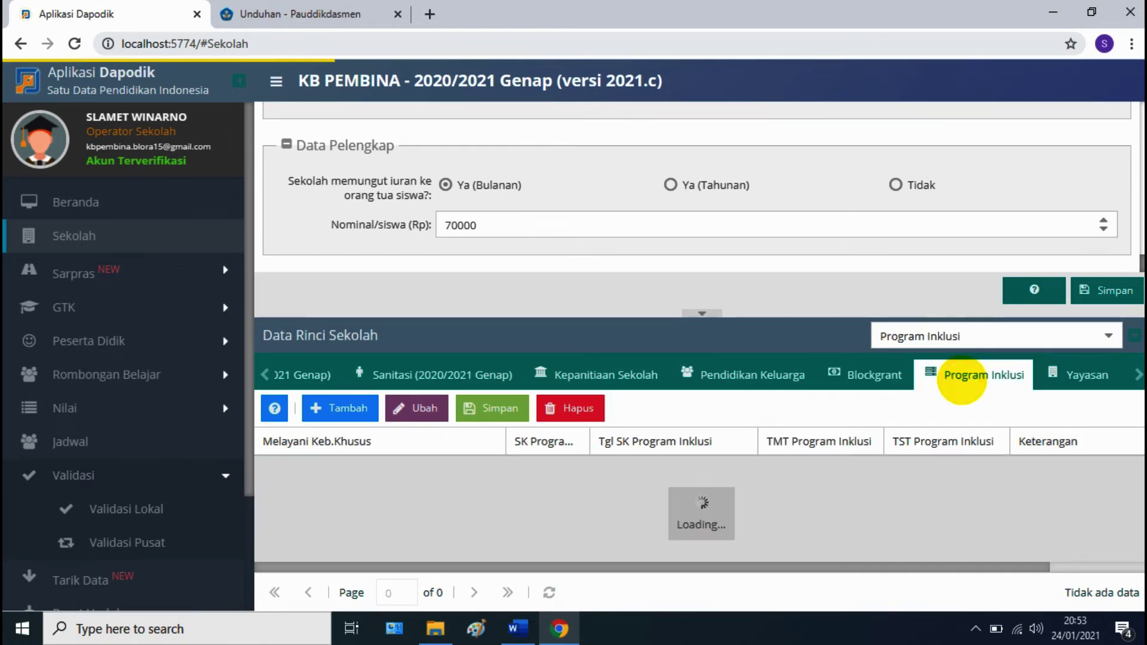
drag(891, 564, 998, 562)
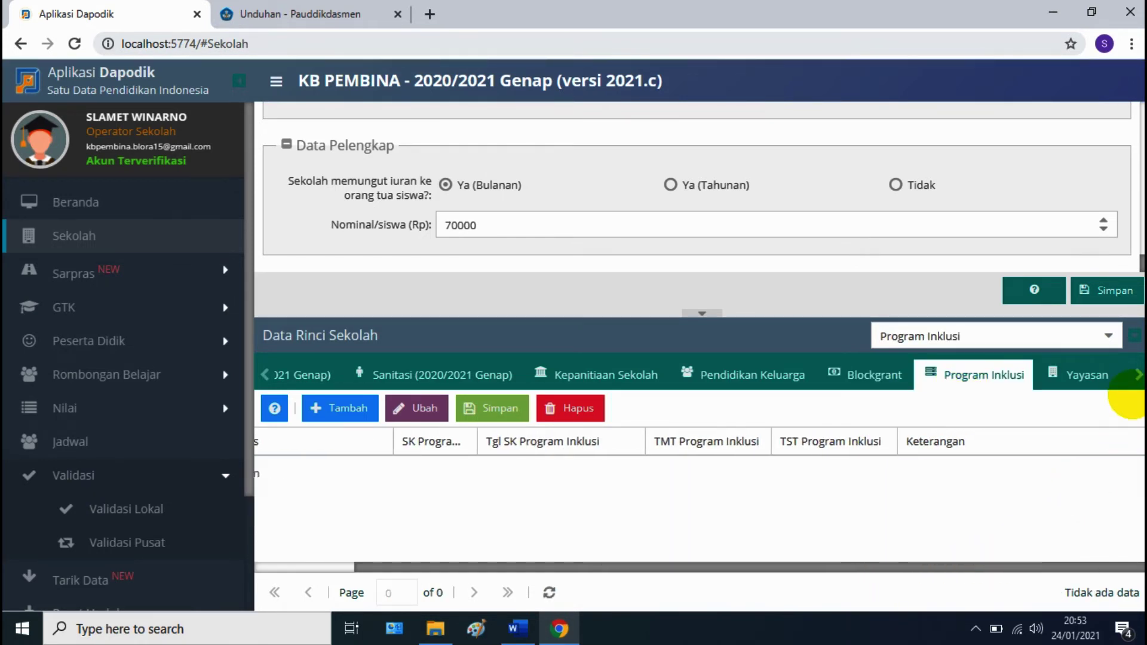
click(1135, 375)
click(1067, 375)
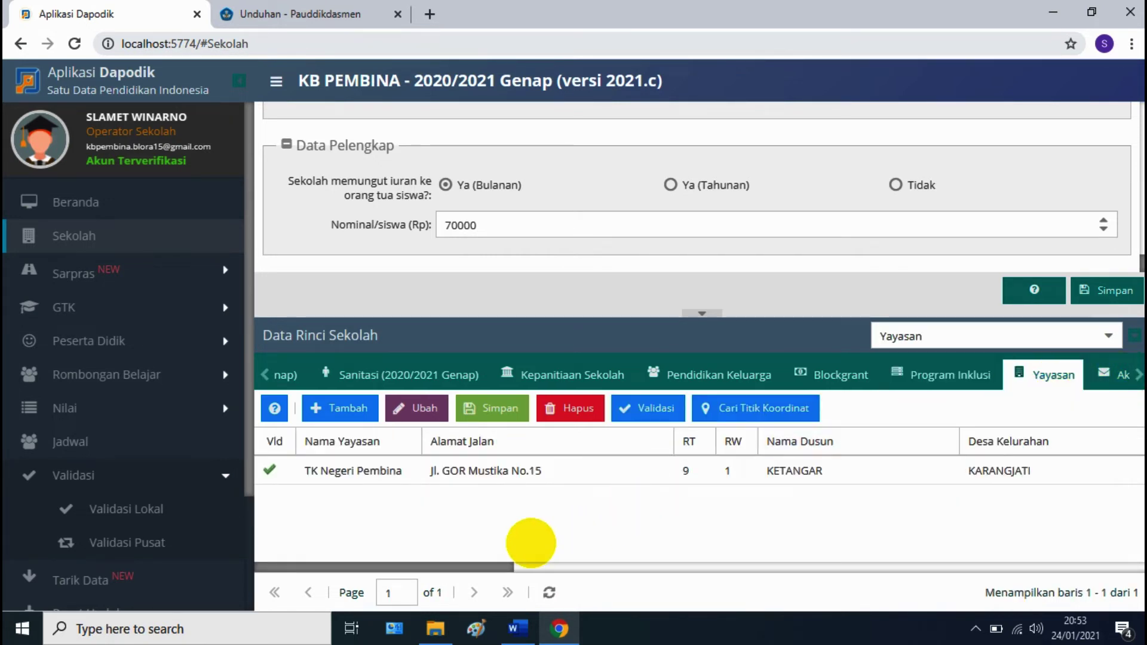
drag(490, 566, 711, 565)
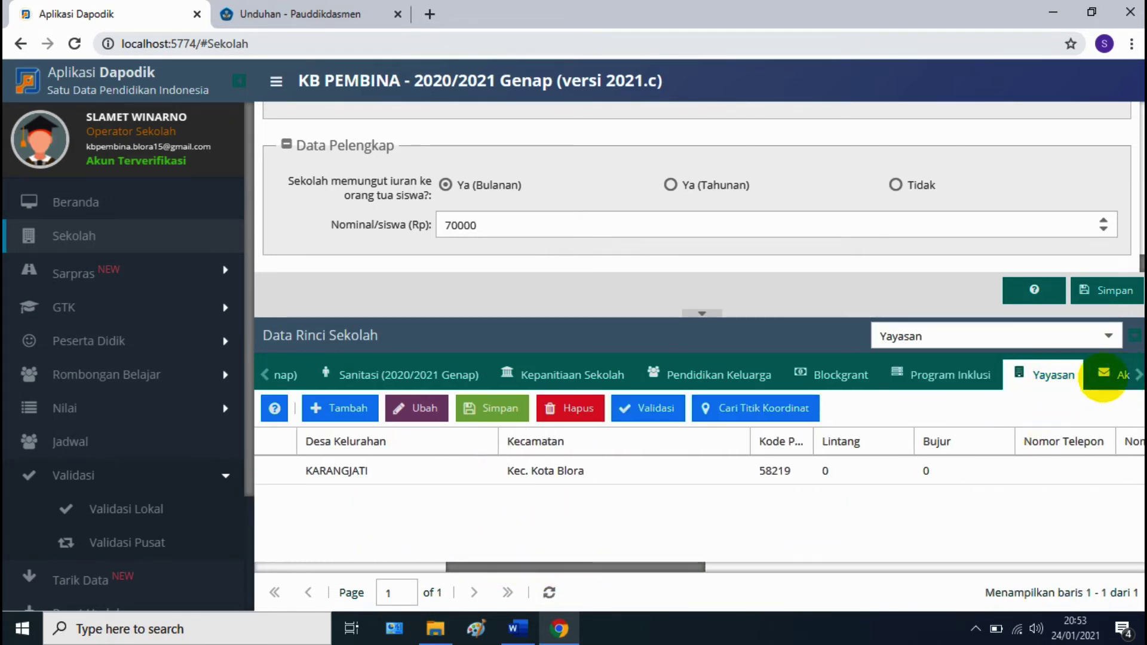
Examine the school's Akreditasi records
click(1135, 375)
click(1117, 375)
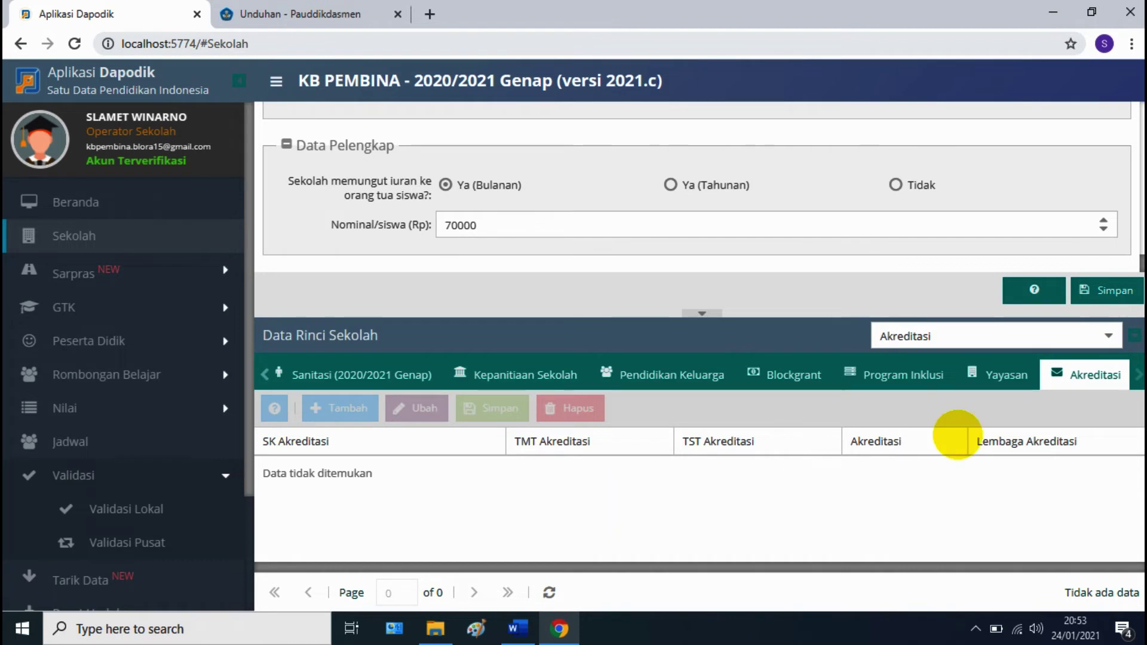
Copy the active periodic data from 2020/2021 semester 1 for Tanah Sekolah KB PEMBINA, and select its Bangunan Kamar Mandi
click(107, 278)
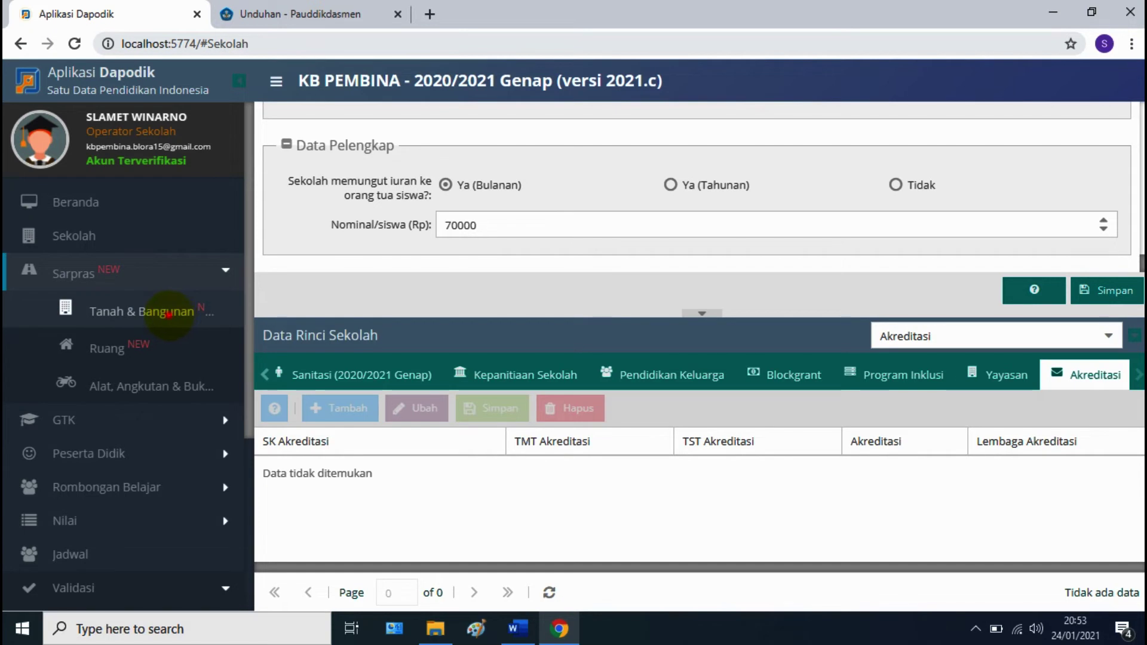
click(168, 314)
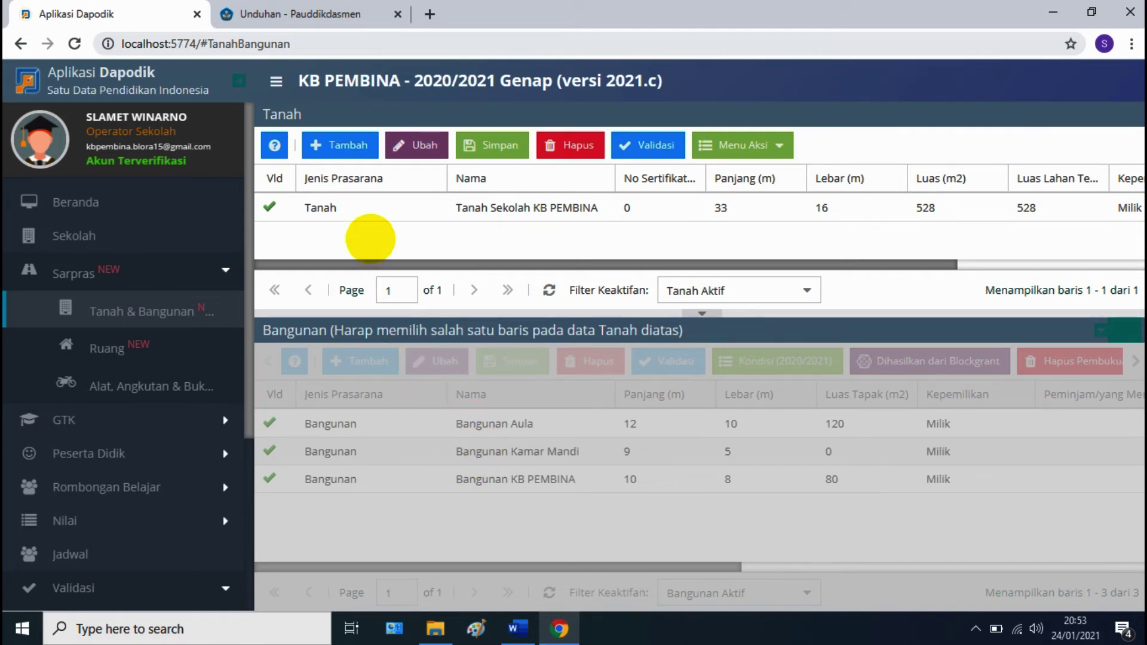
click(402, 208)
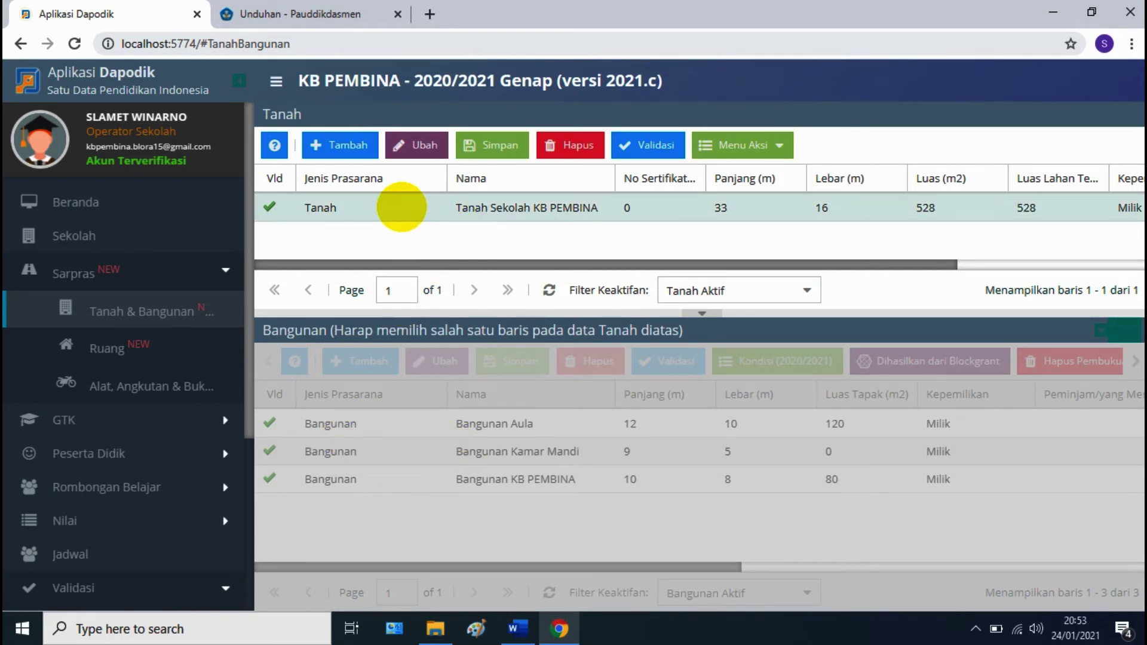
click(400, 207)
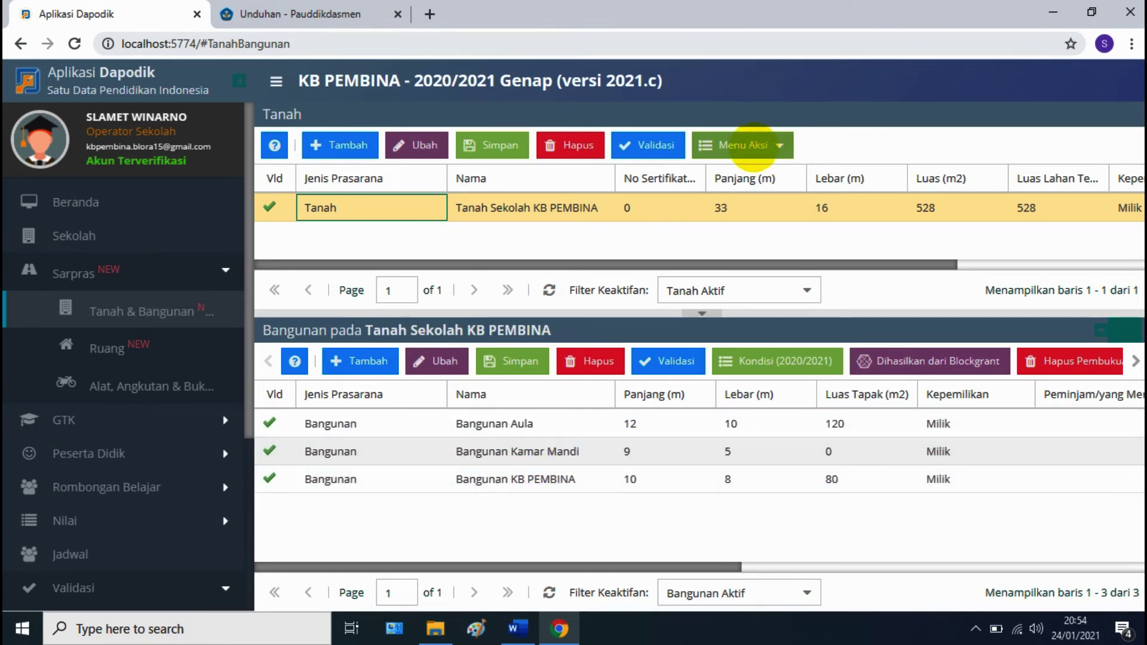
click(774, 146)
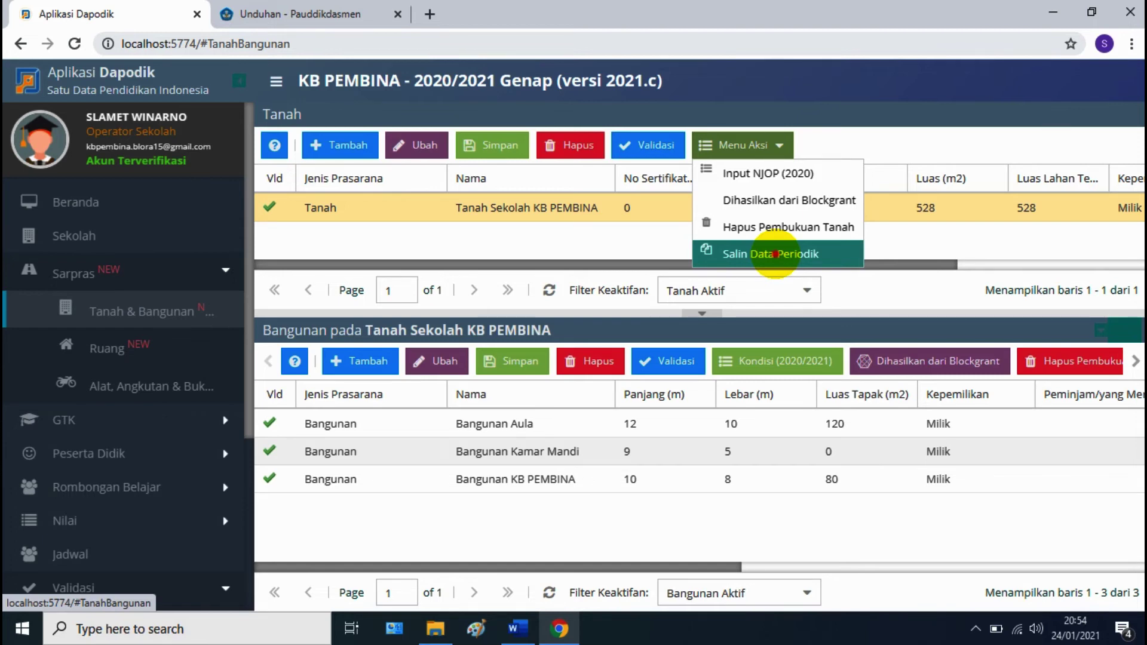
click(775, 253)
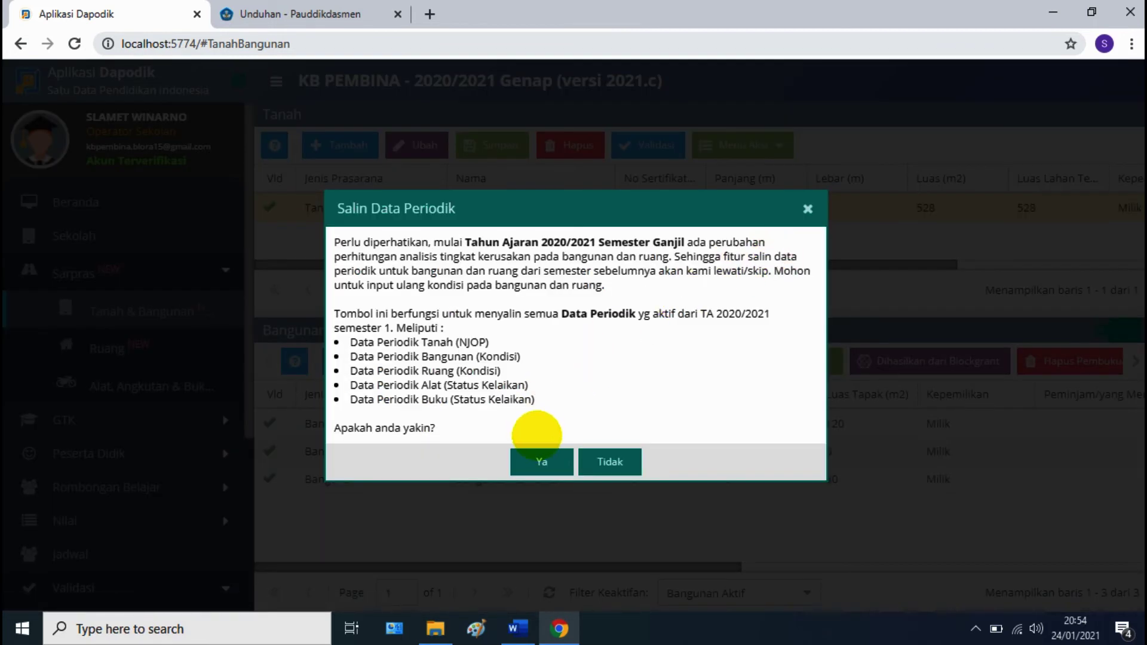
click(542, 459)
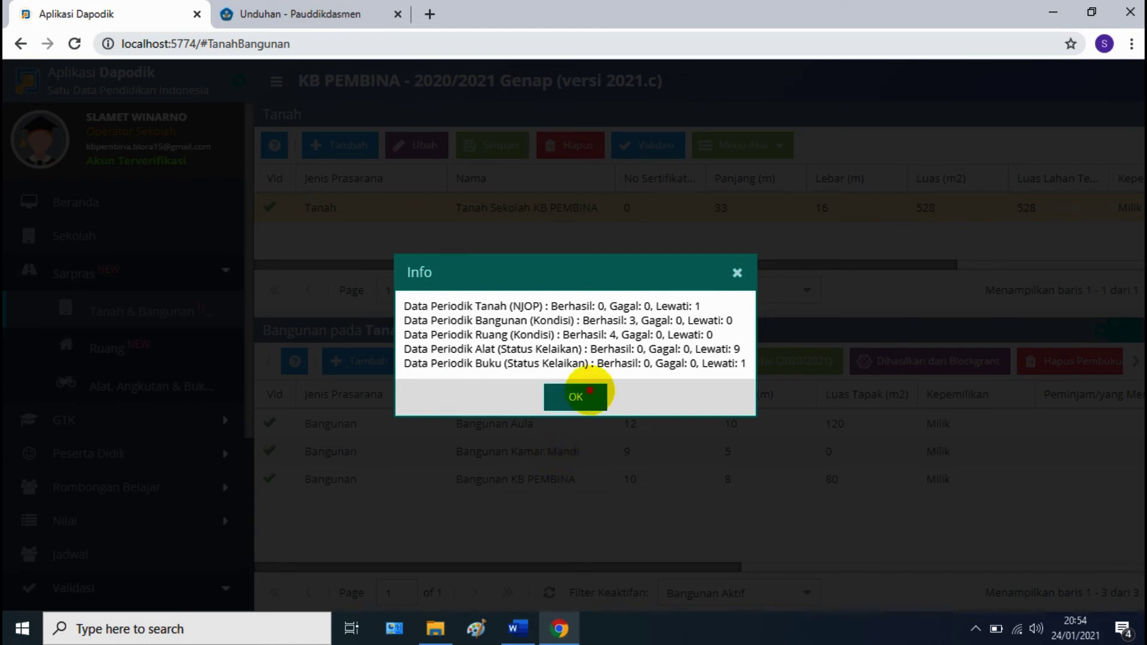
click(589, 391)
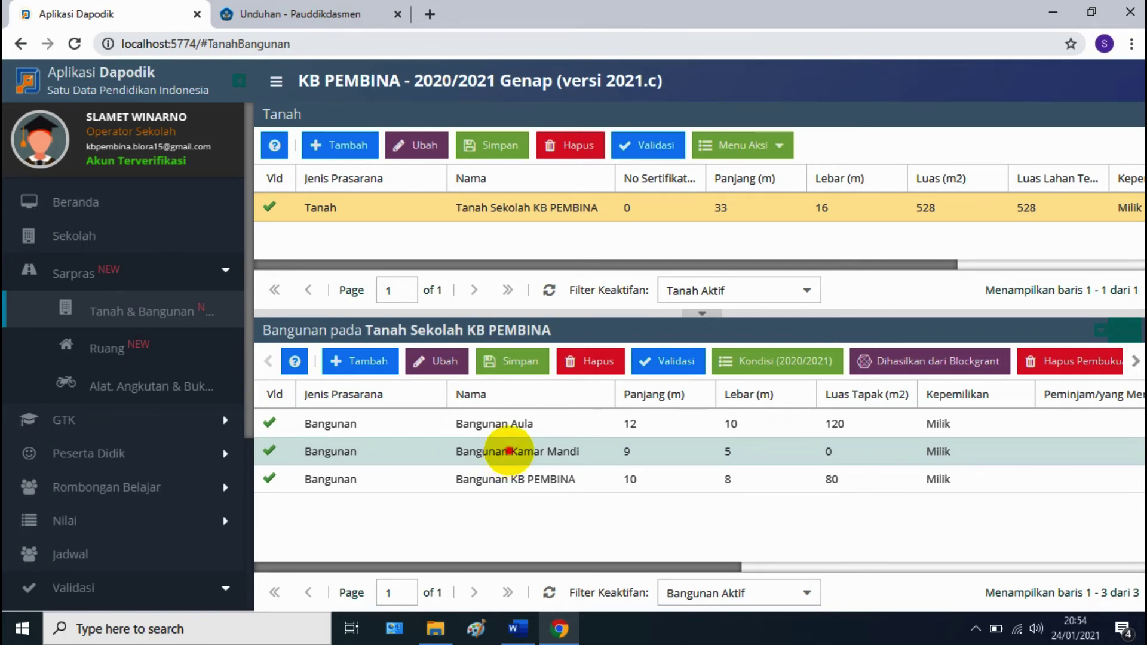
click(508, 451)
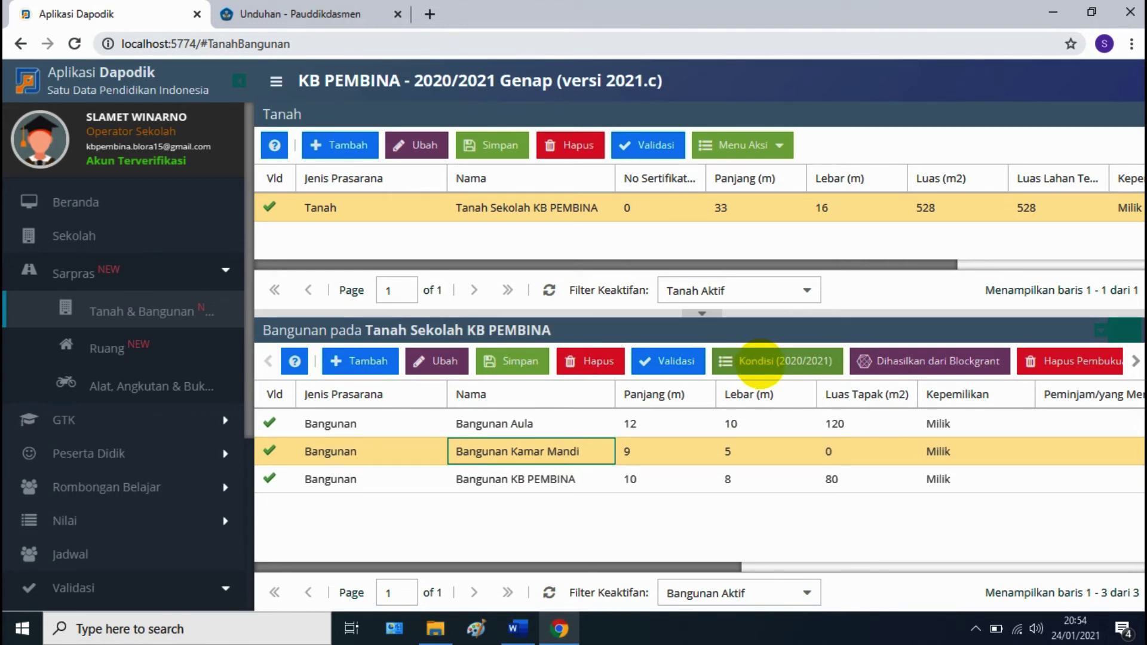
Examine the 2020/2021 damage condition form of Ruang Kelas KB in Bangunan KB PEMBINA
click(154, 351)
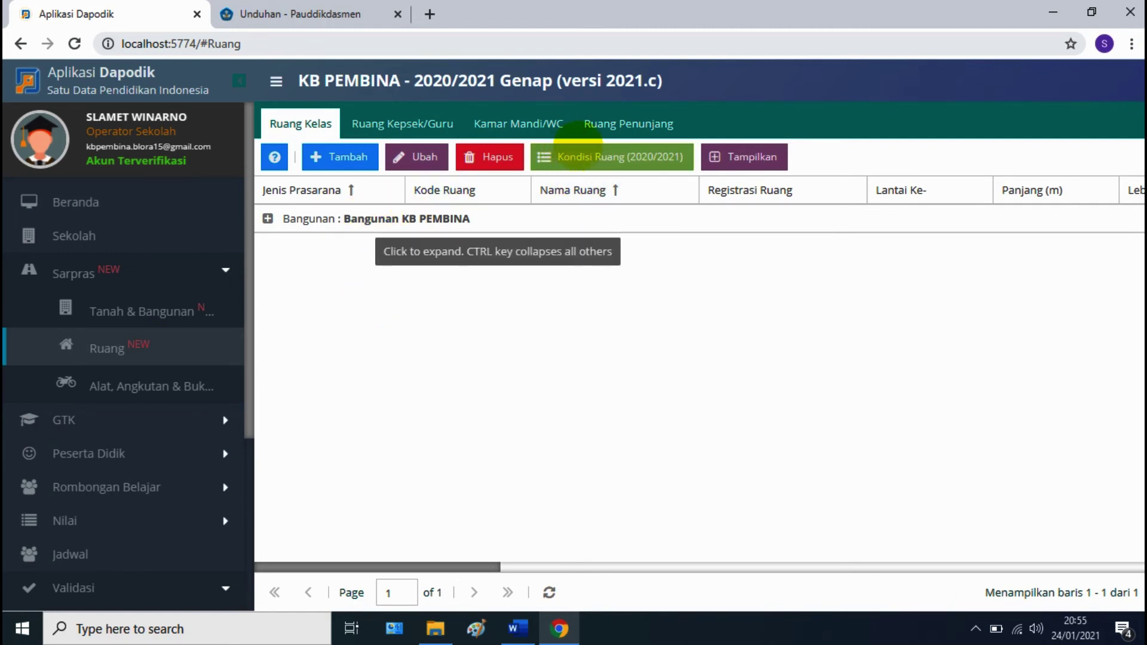
click(576, 157)
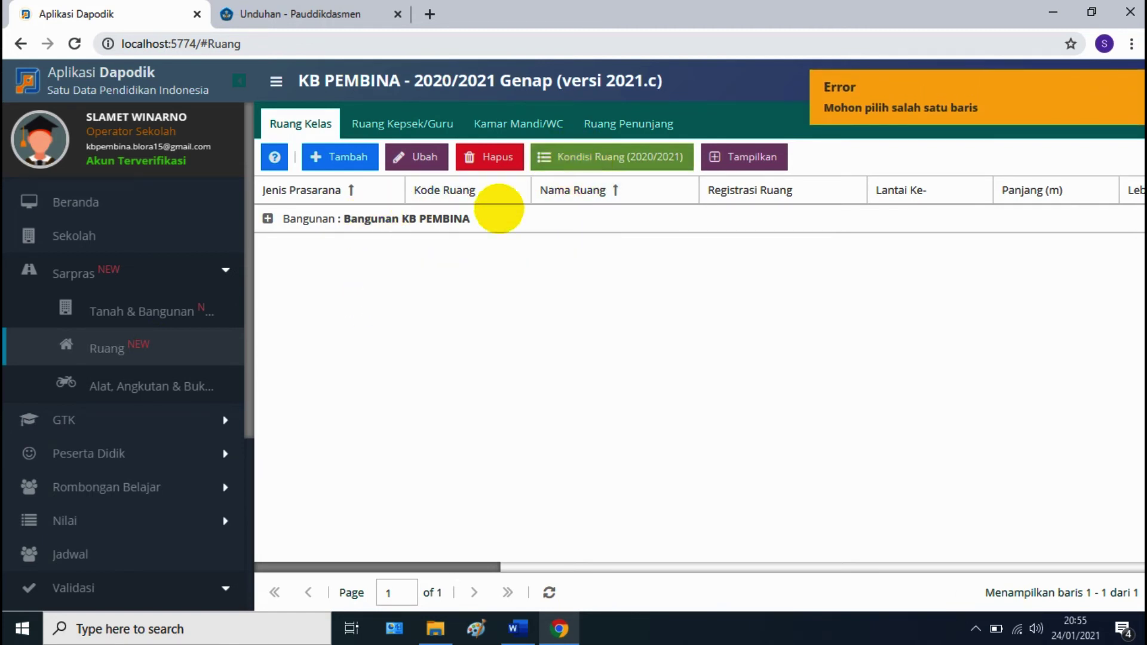
click(478, 216)
click(447, 256)
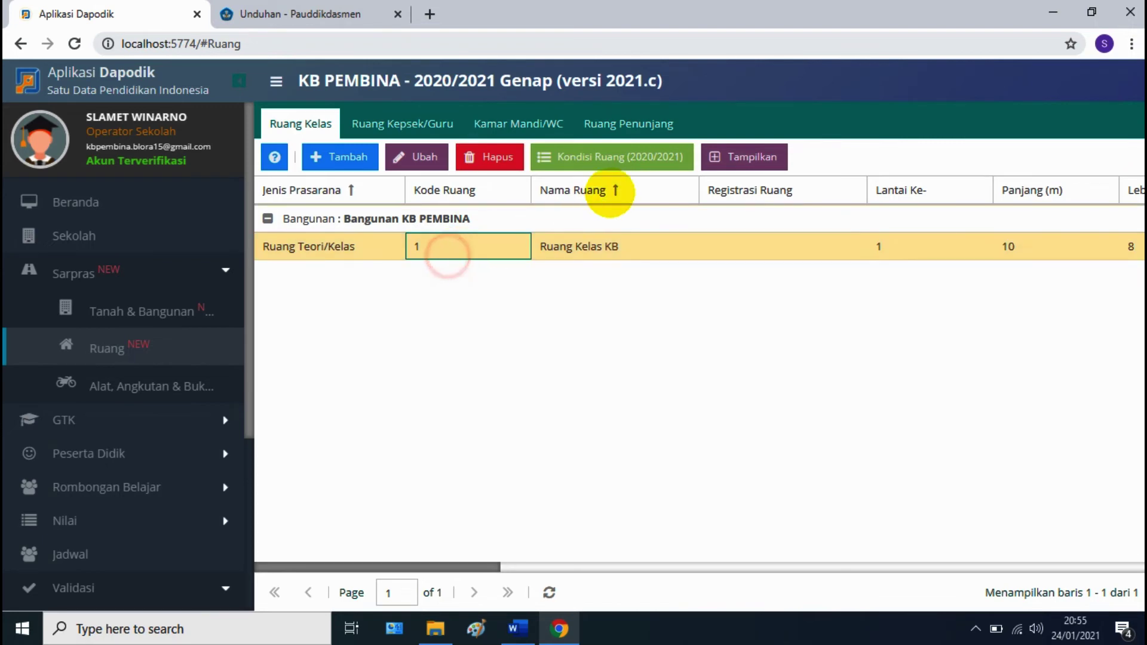
click(621, 156)
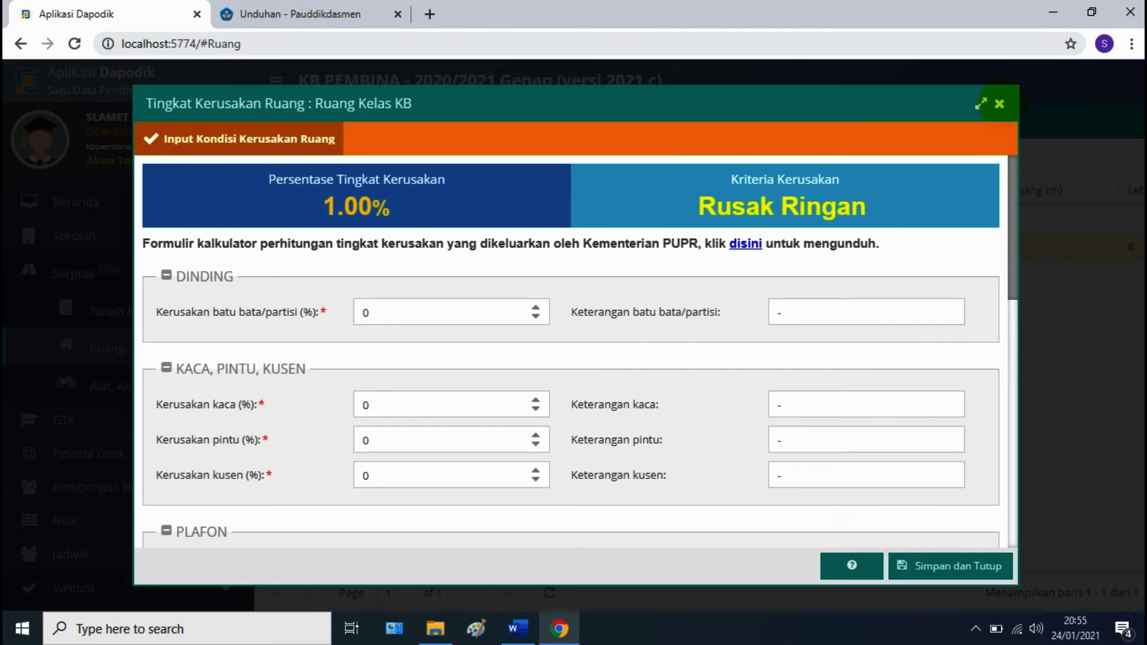
click(999, 104)
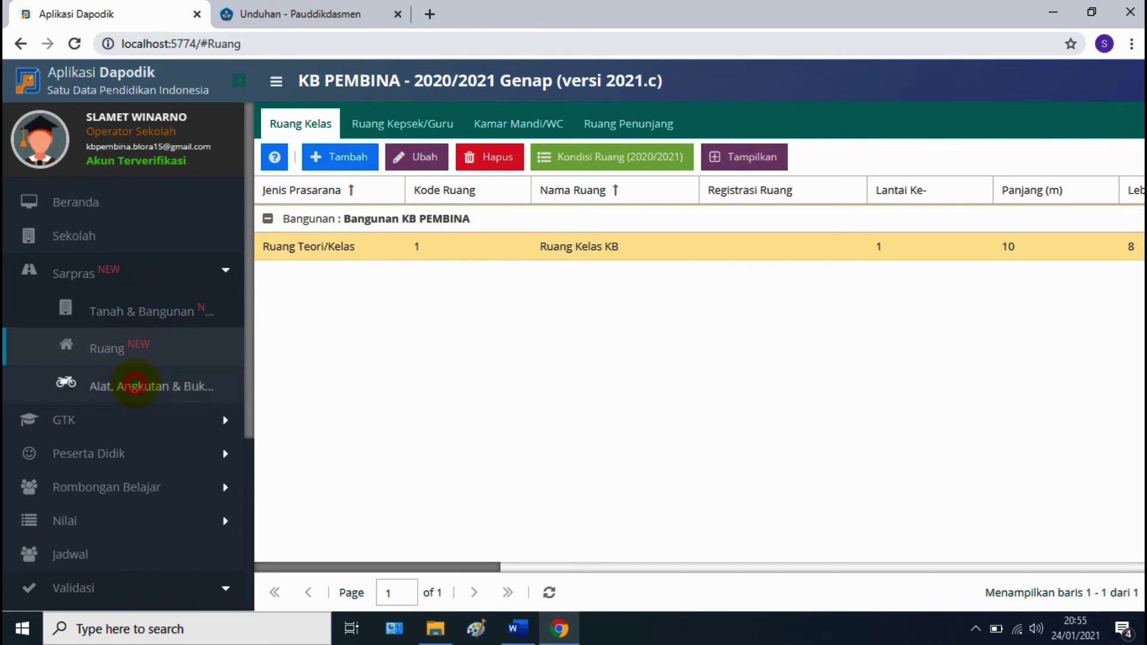
Select all Alat records and check their Periodik (2020/2021) form for quantity and Status kelaikan without saving
click(137, 386)
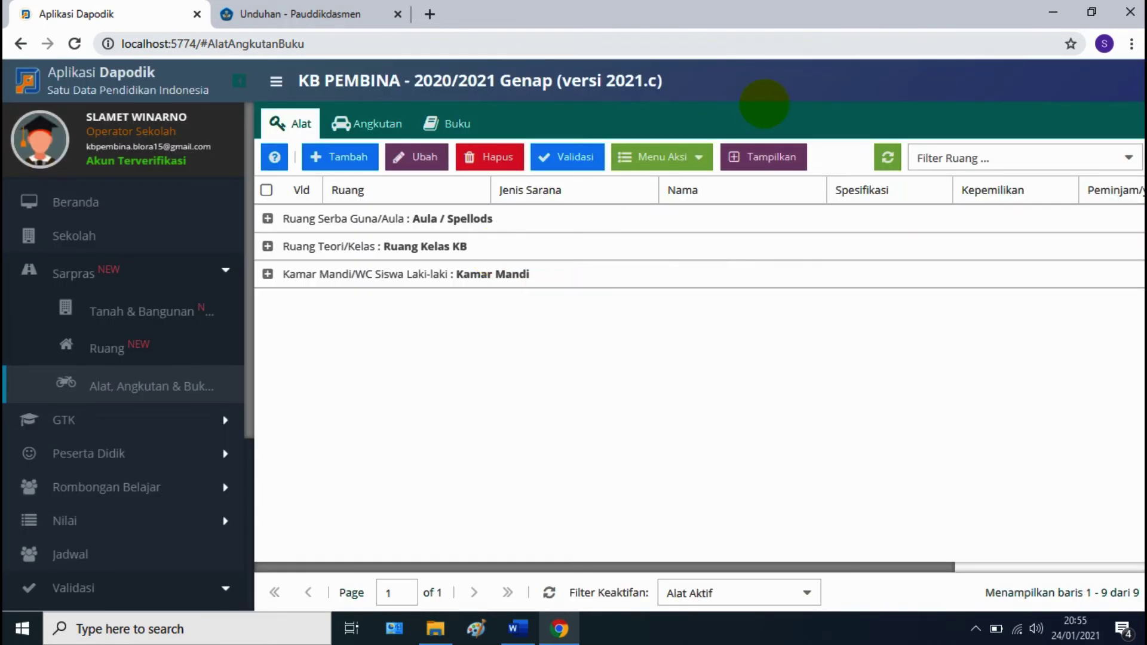
click(267, 190)
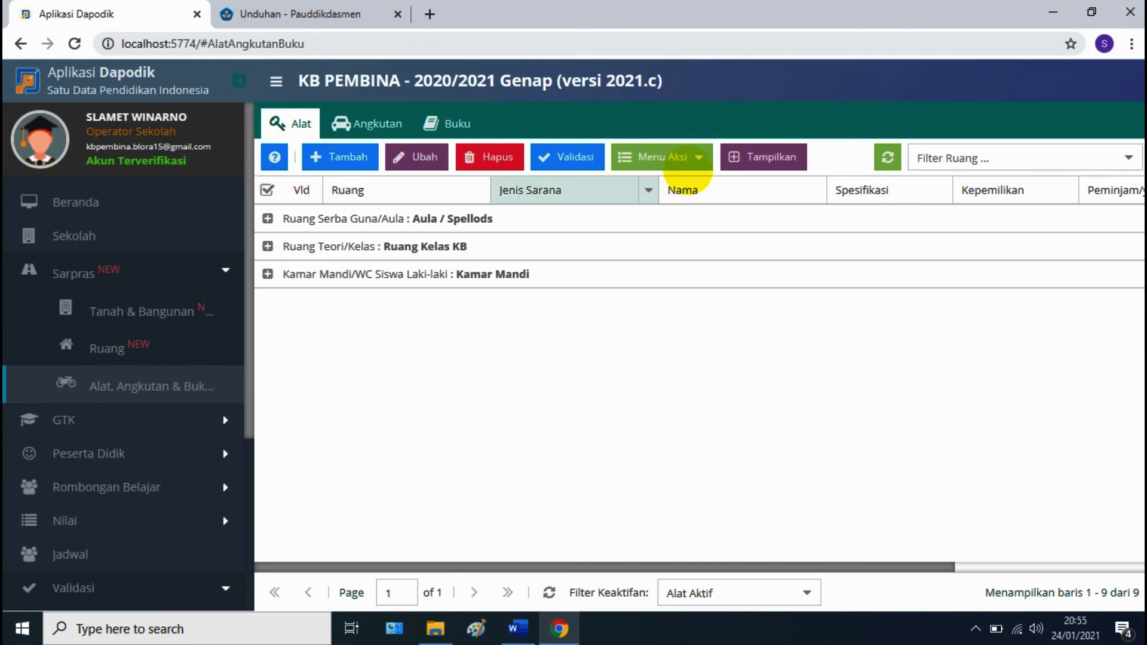
click(697, 158)
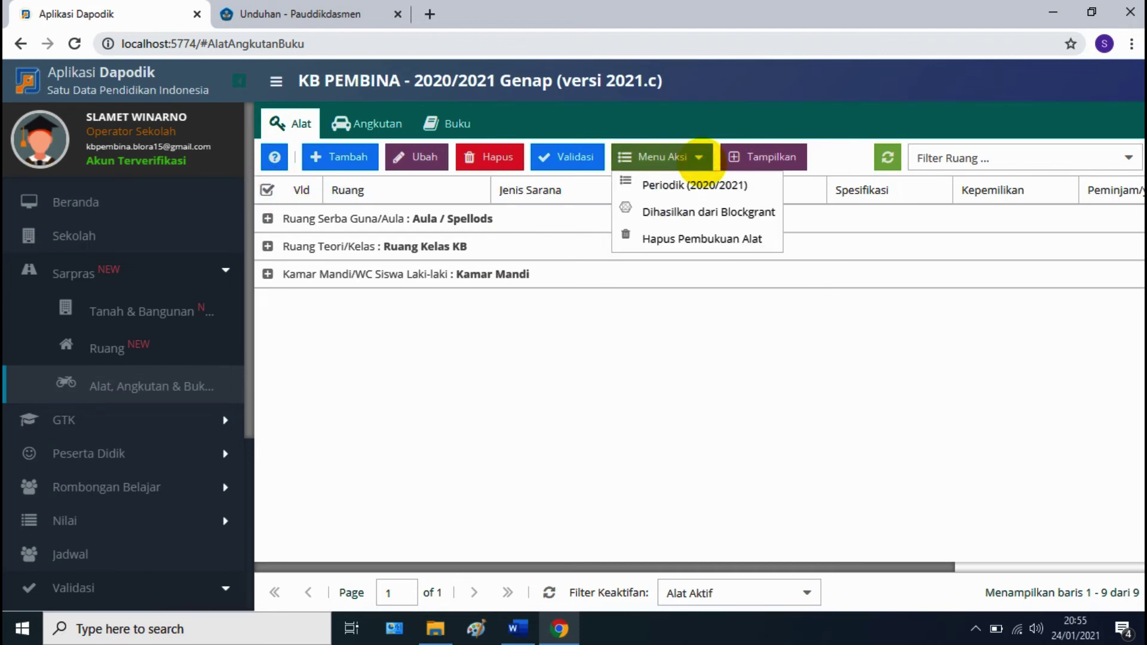
click(702, 184)
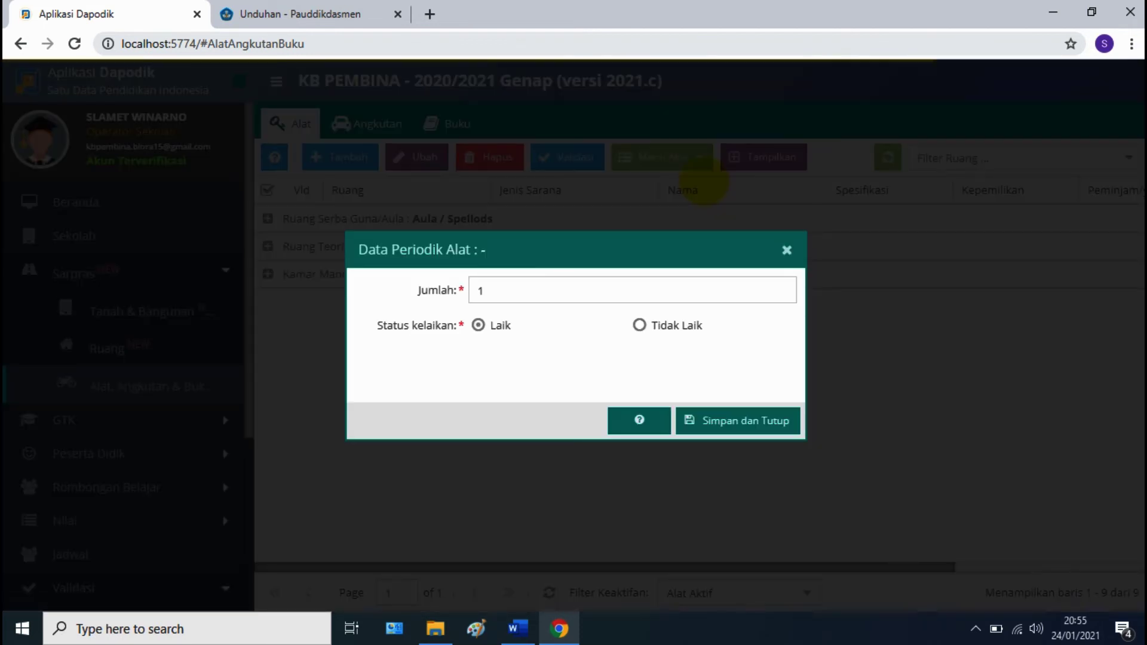
click(787, 250)
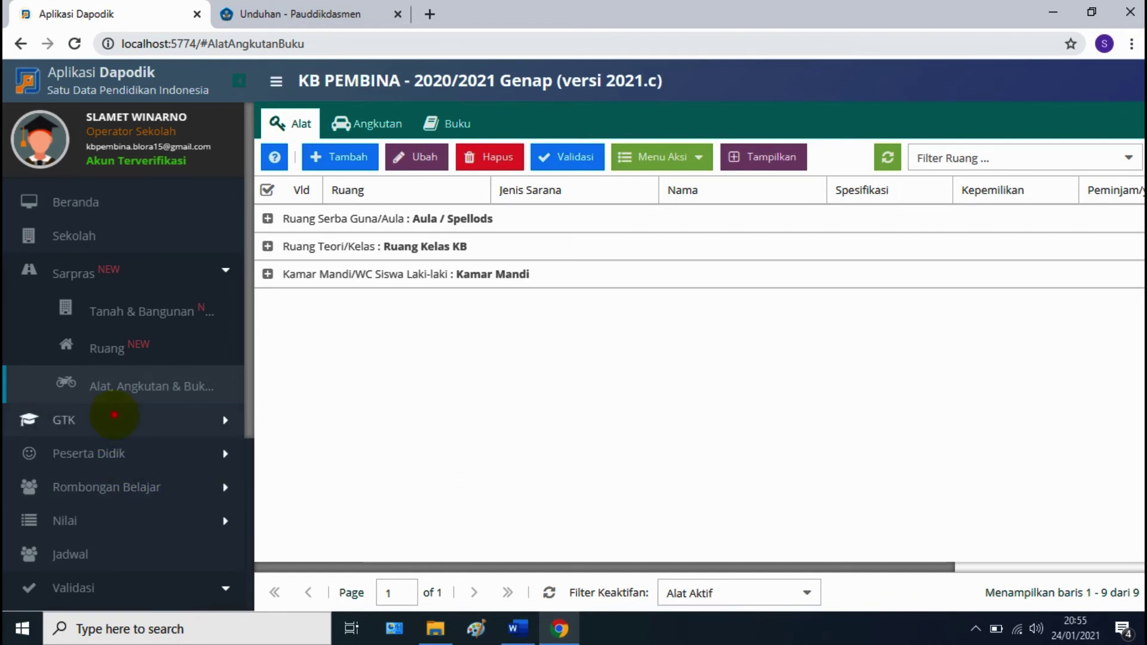
In the Guru list, mark the teacher active for Jan and Feb under Keaktifan PTK and save the Penugasan
click(114, 415)
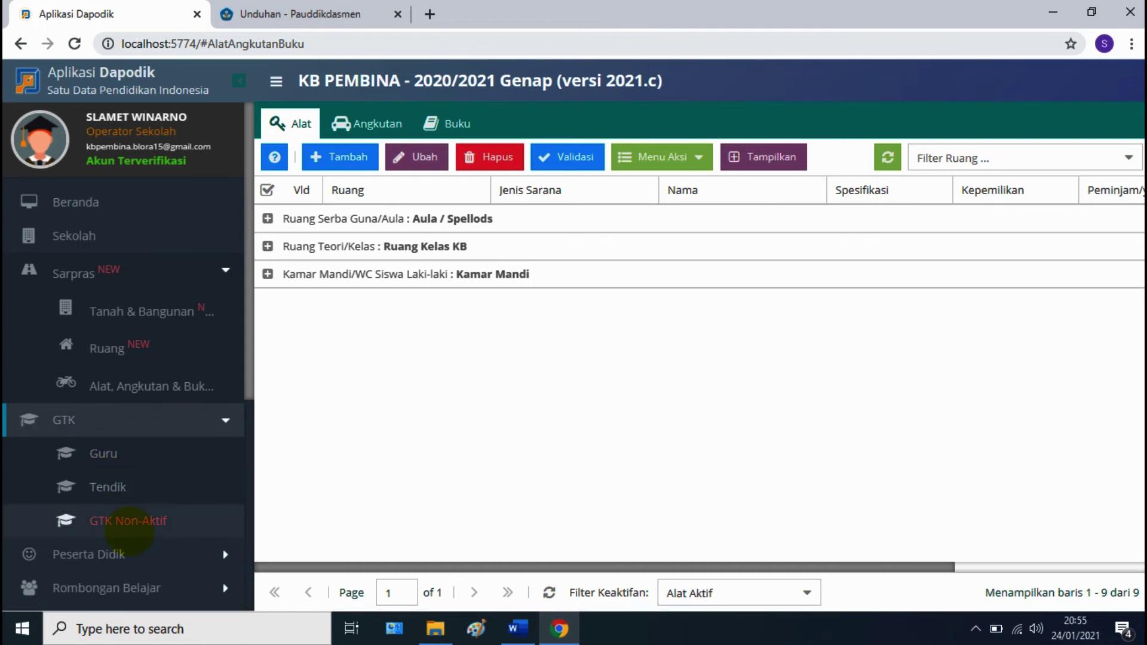
click(121, 456)
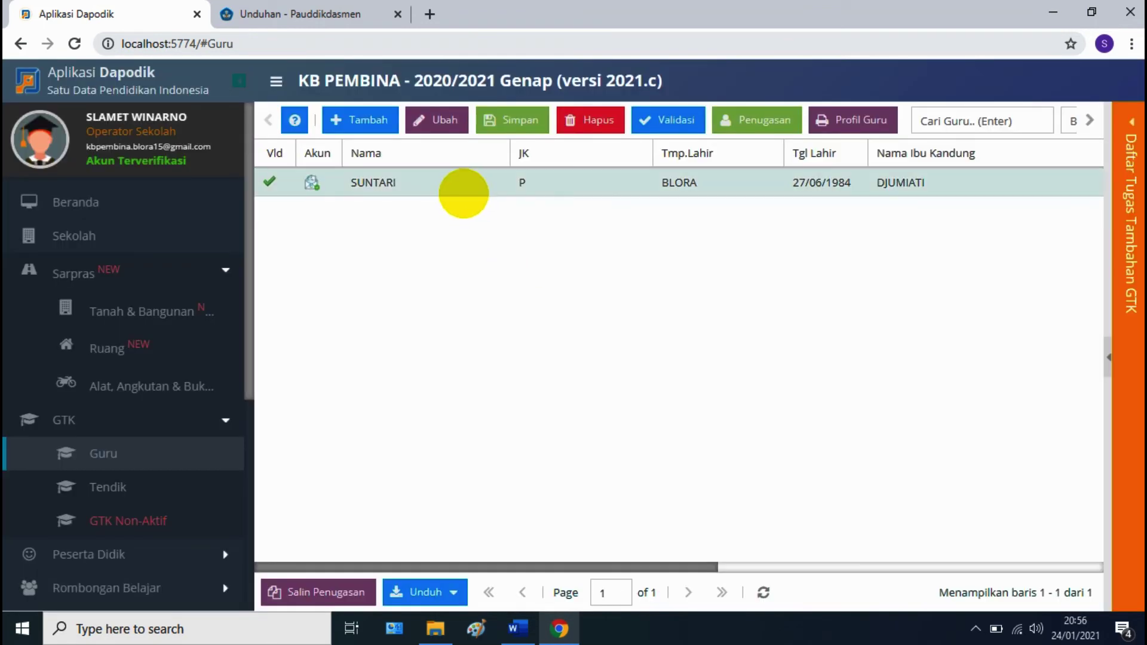
click(461, 193)
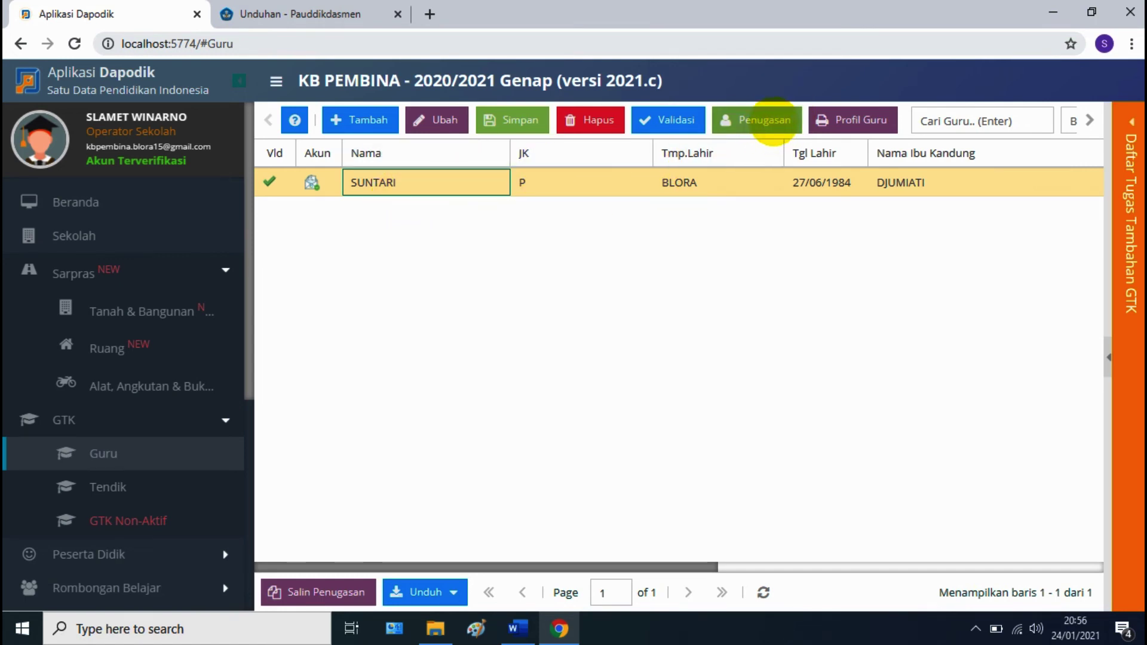
click(774, 122)
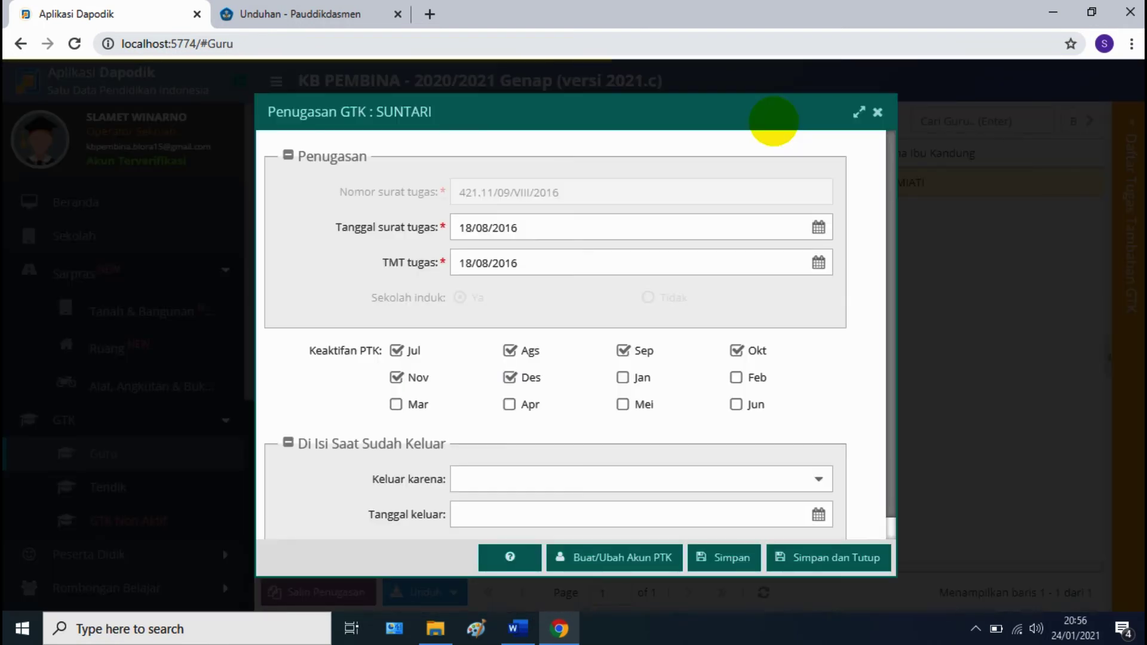
click(621, 377)
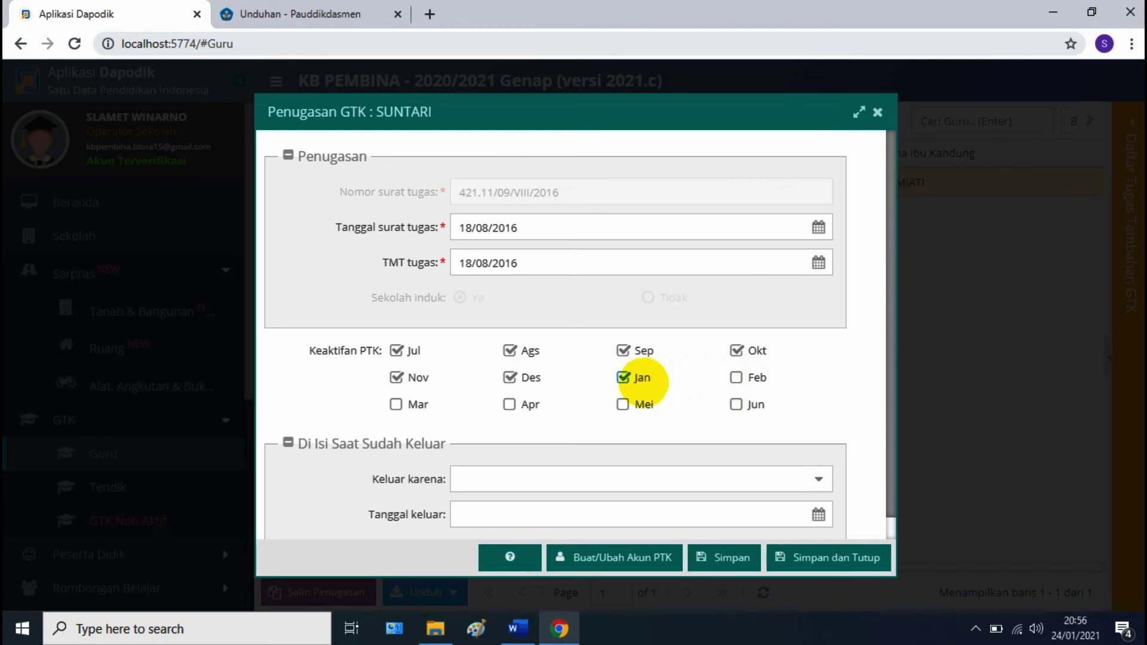
click(736, 377)
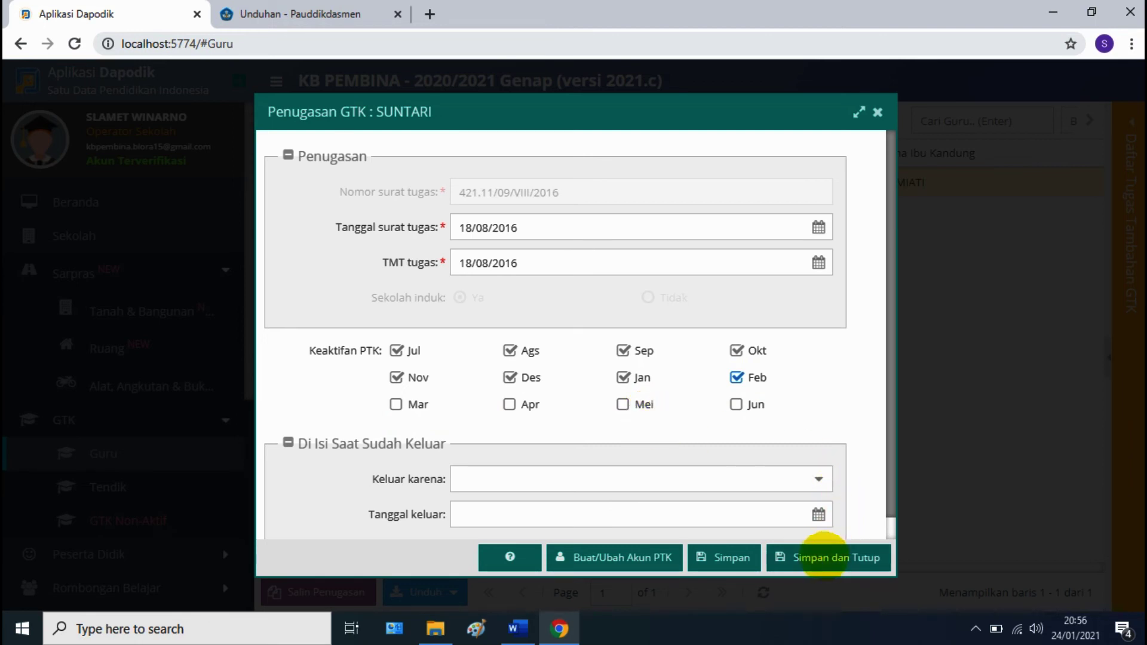
click(823, 557)
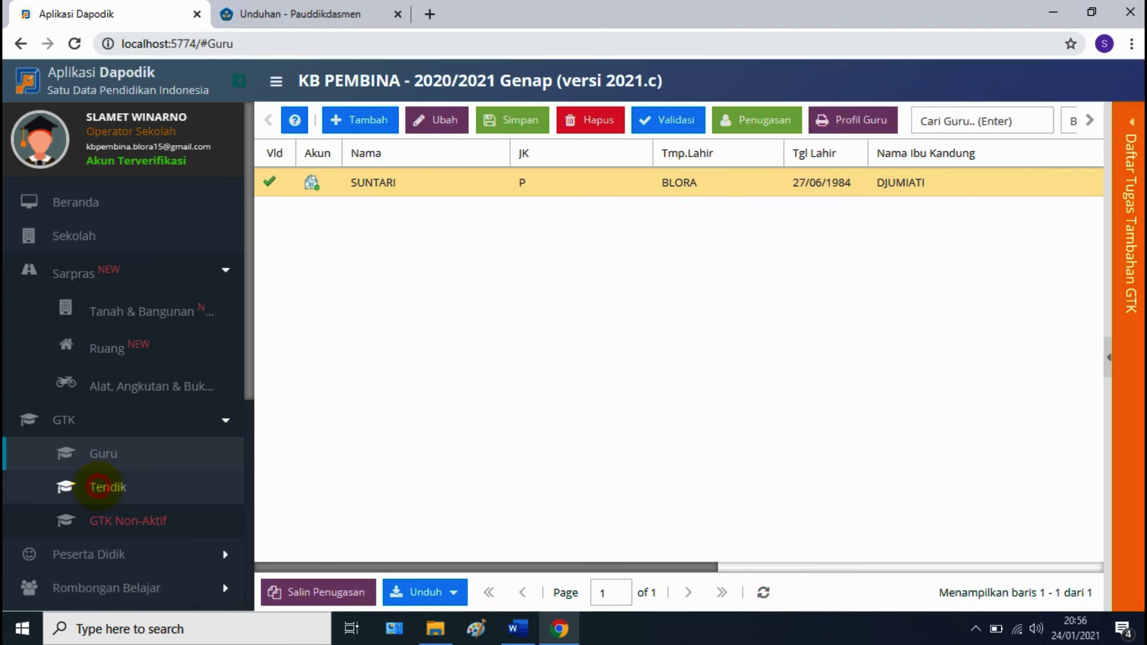
In the Tendik list, mark the first staff member active for Jan and Feb and save the Penugasan
click(99, 487)
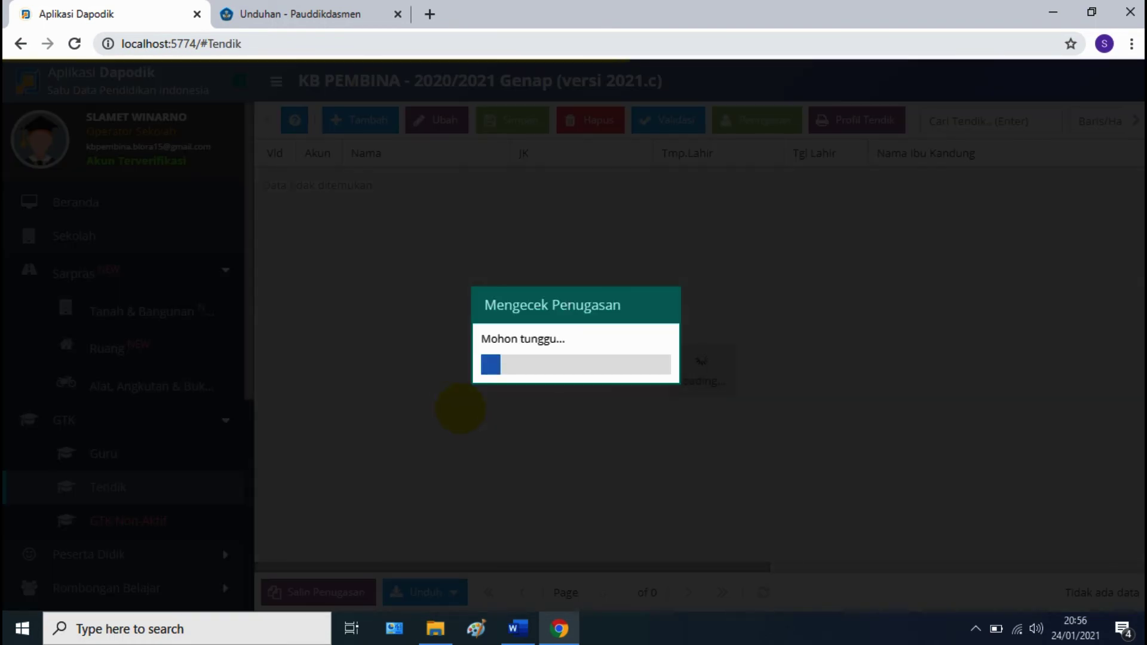
click(503, 187)
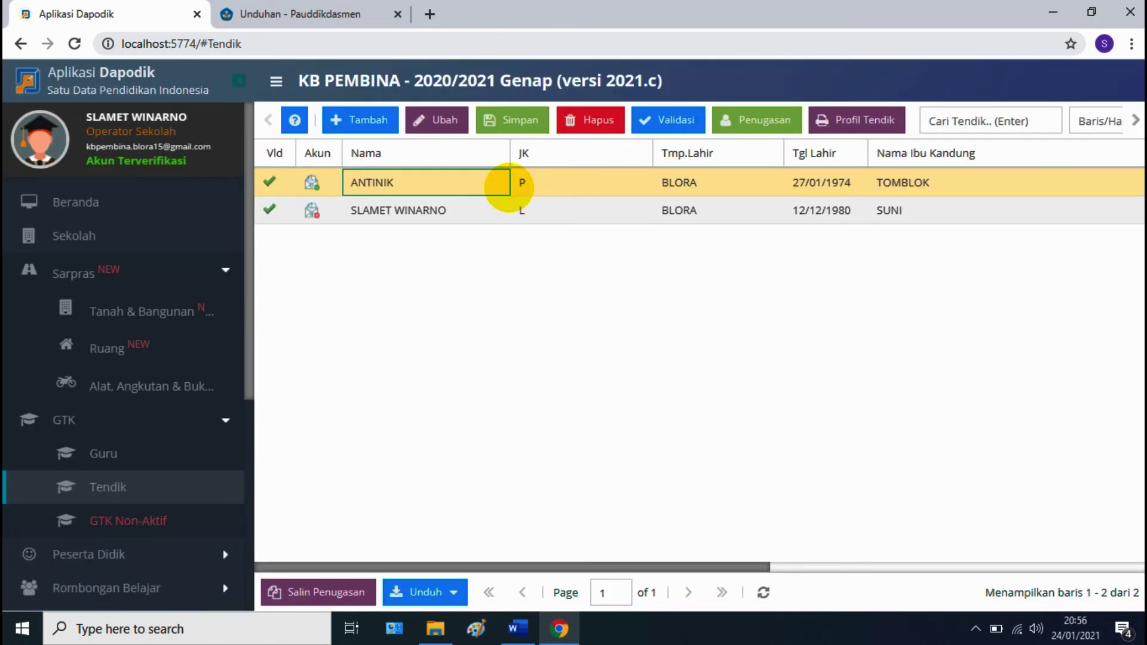
click(757, 123)
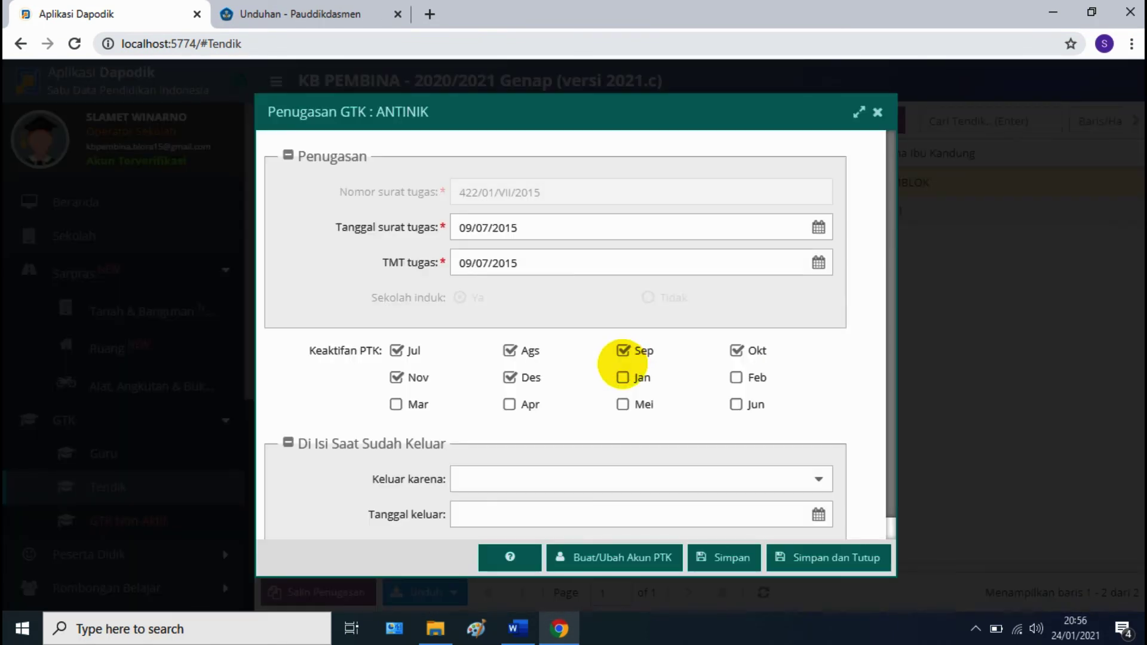
click(622, 376)
click(736, 377)
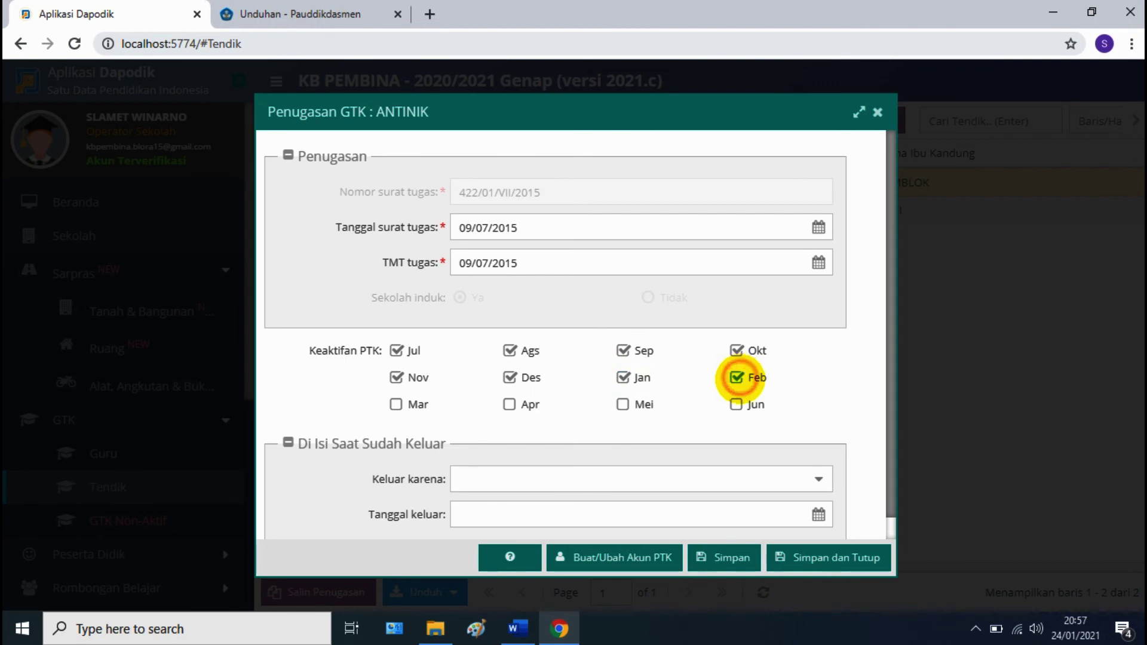
click(857, 554)
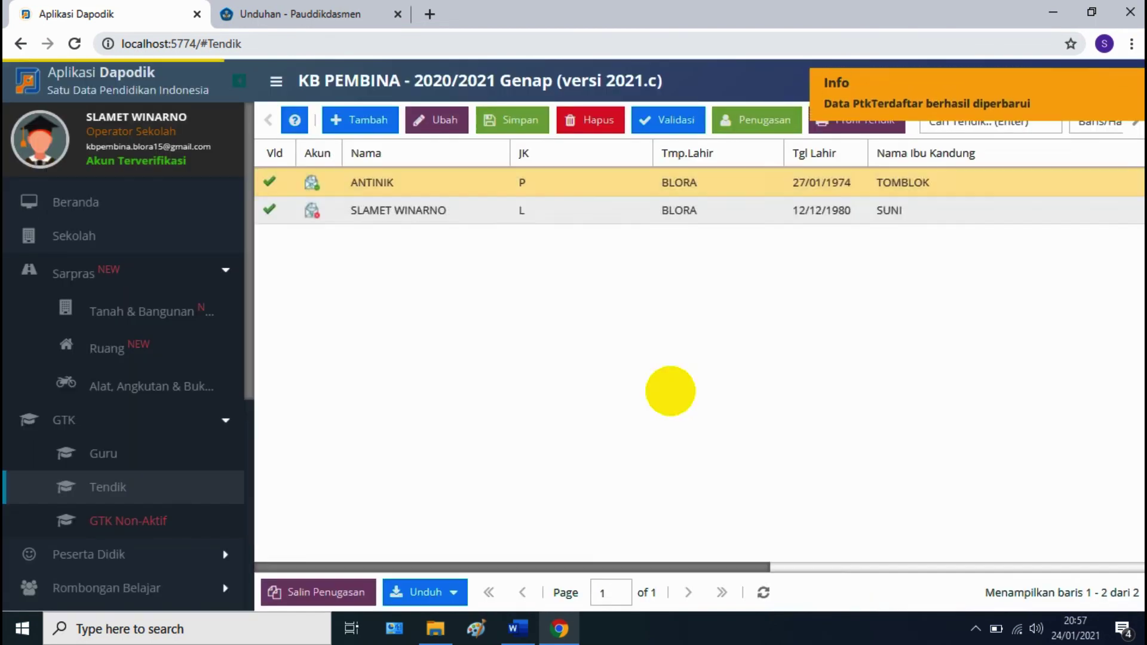
Open the Peserta Didik student list and dismiss its information notice
click(435, 203)
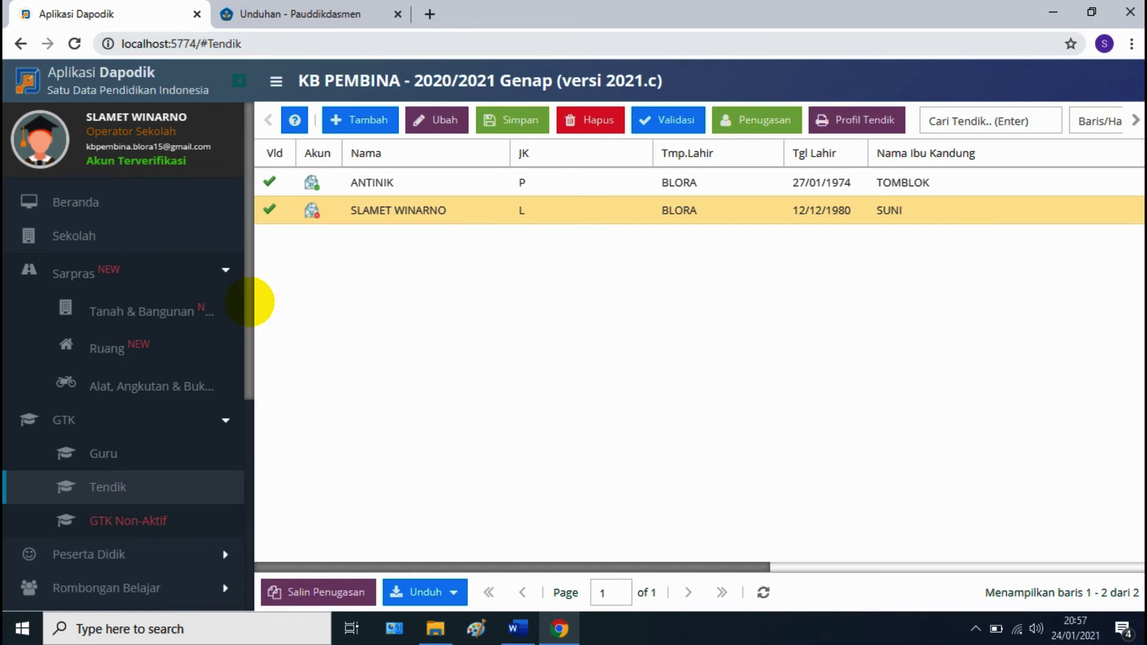
scroll(238, 358, down, 2)
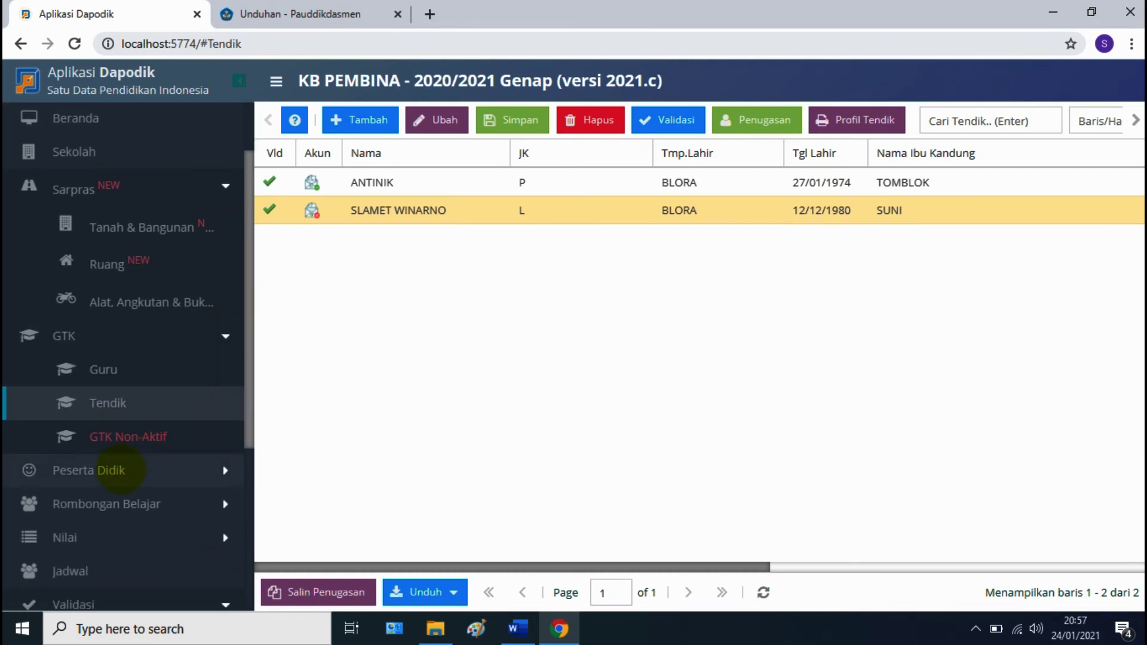
click(118, 470)
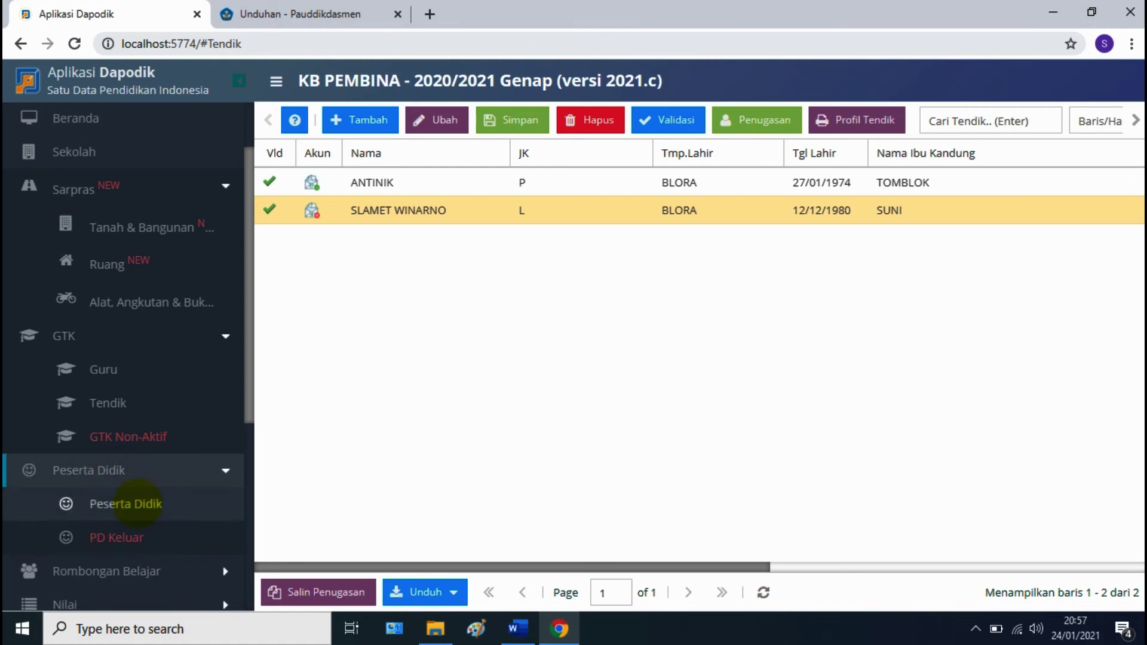
click(139, 503)
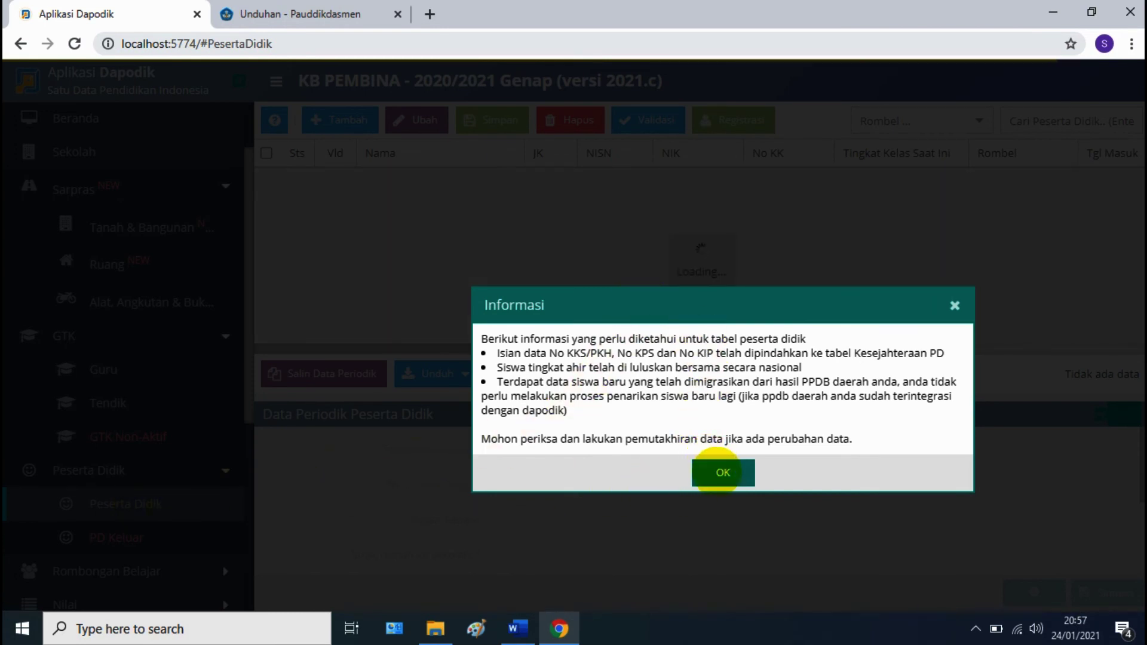
click(723, 472)
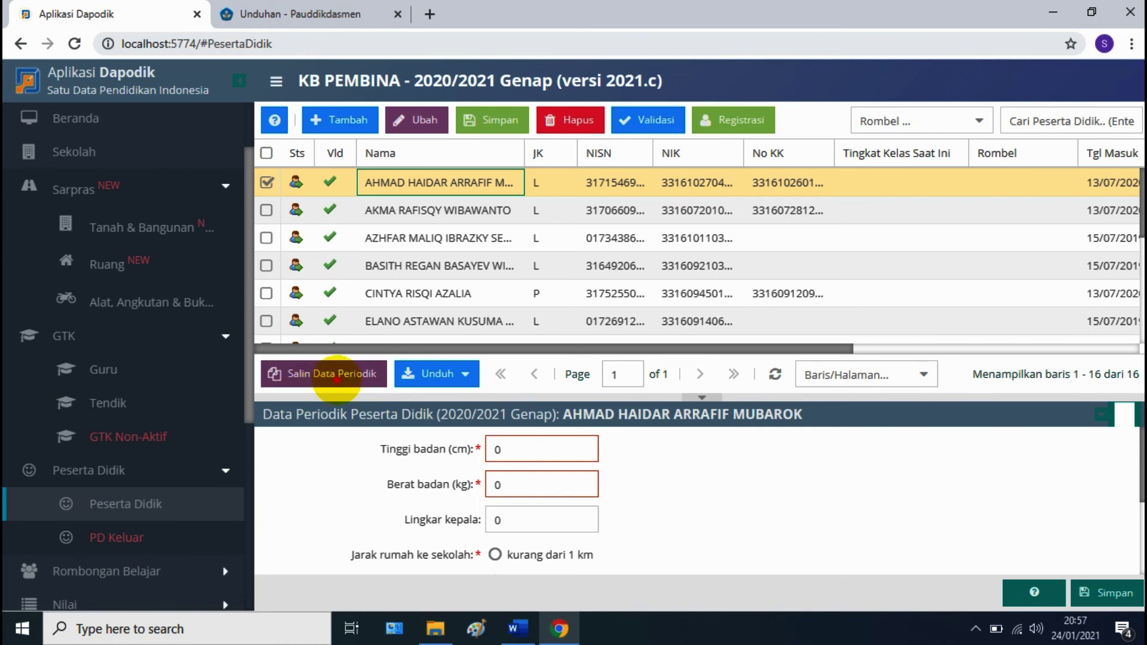
Copy all active Data Periodik Peserta Didik from TA 2020/2021 semester 1 and reload the first student's periodic data
click(336, 375)
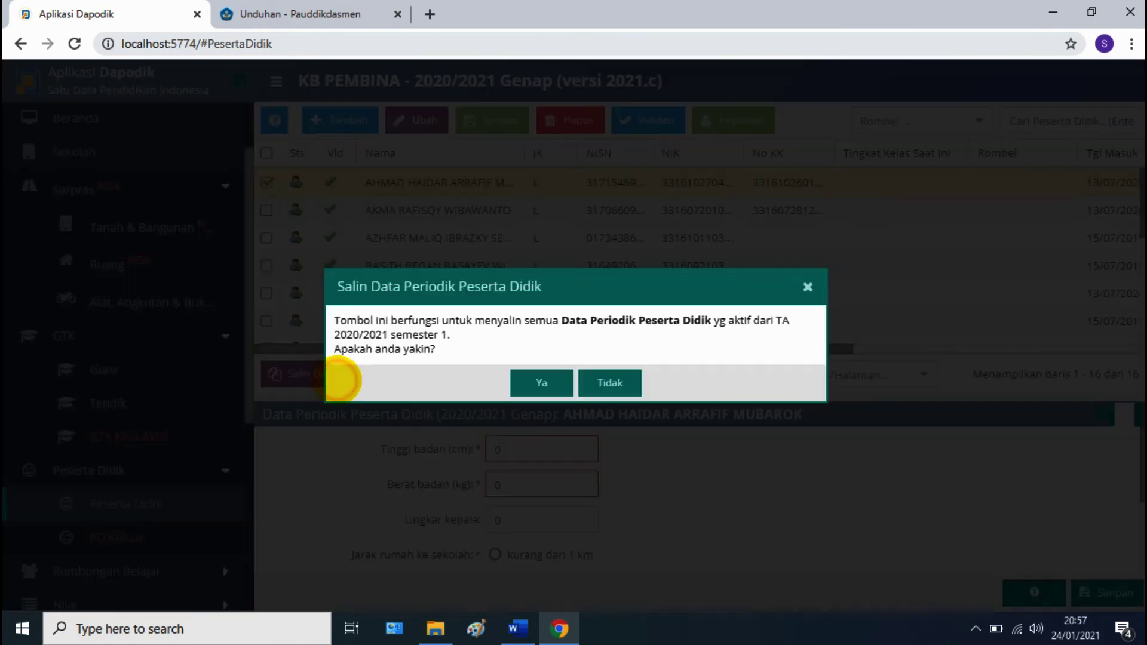
click(531, 380)
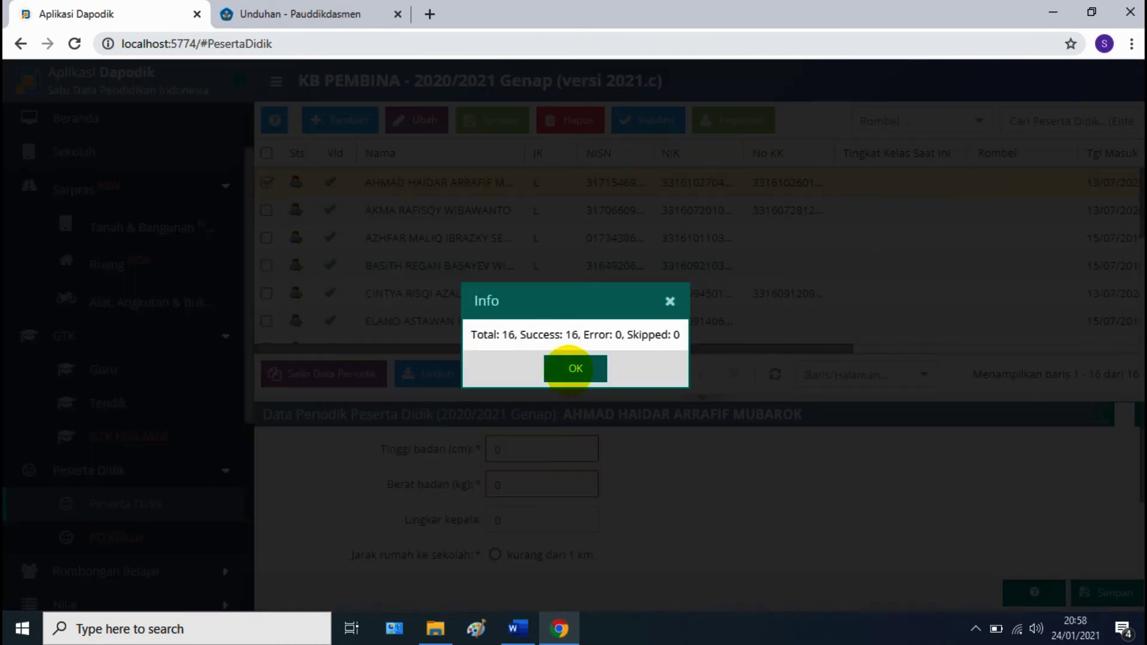
click(572, 366)
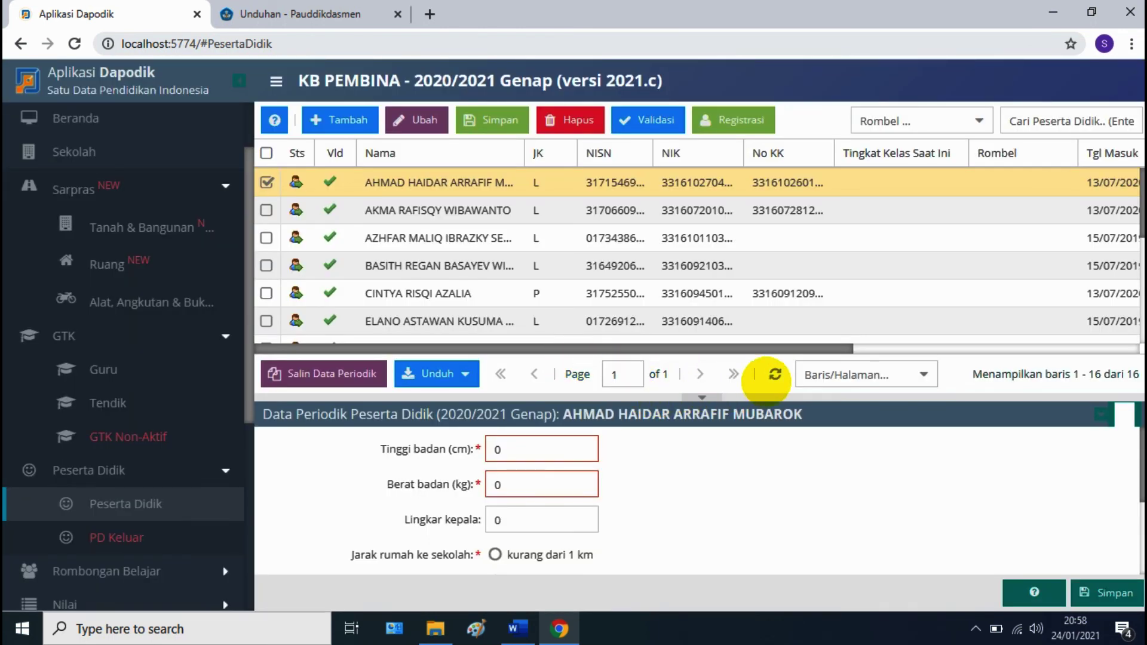
click(774, 375)
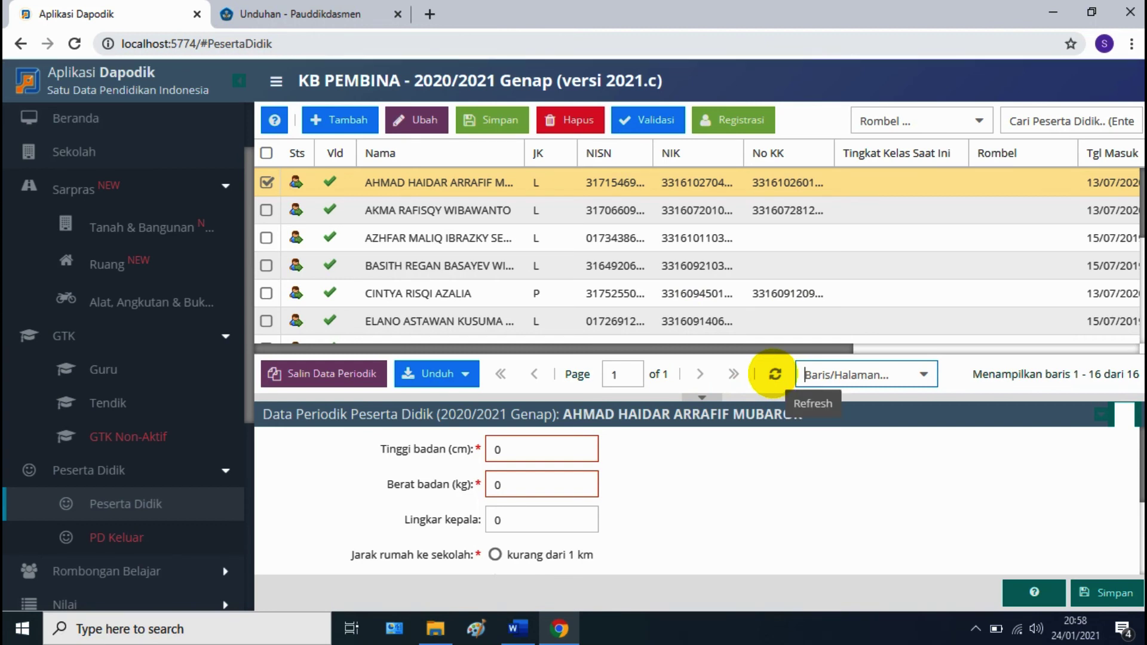
click(382, 182)
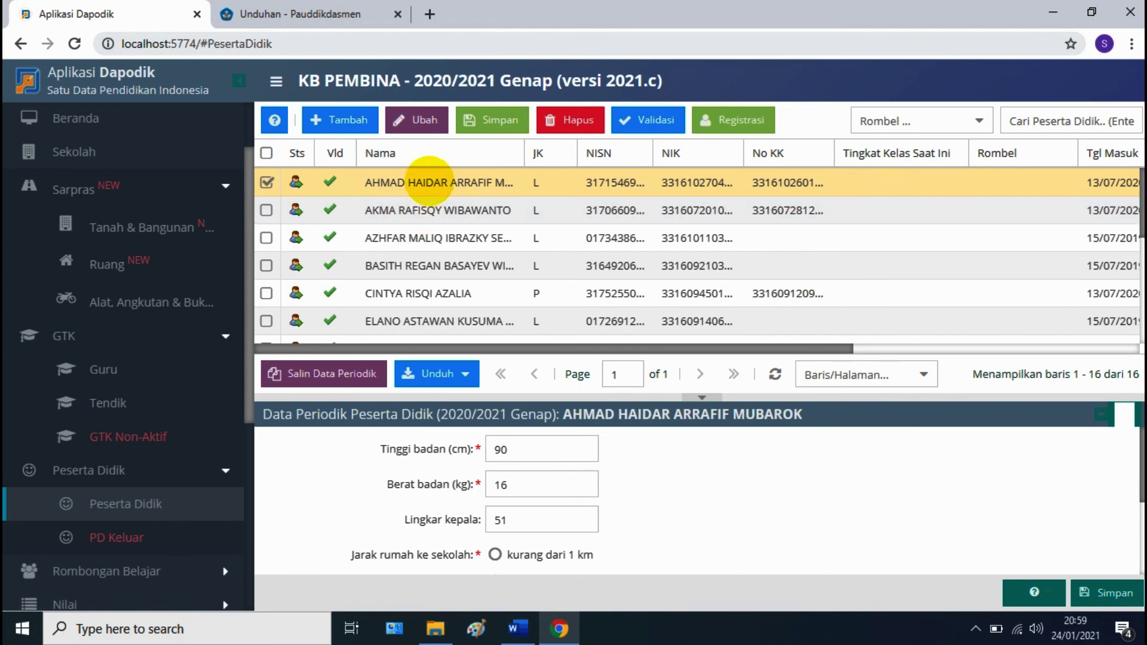
In the first student's Registrasi form, set both Hobby and Cita-cita to Lainnya and save the registration
click(738, 120)
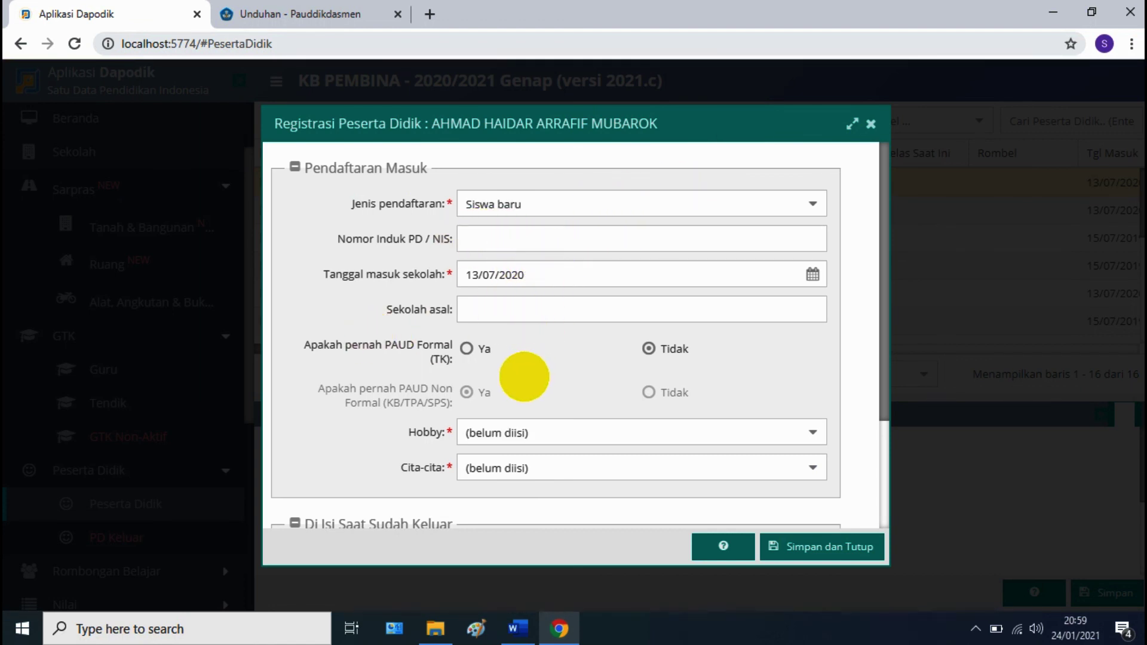
scroll(525, 368, down, 2)
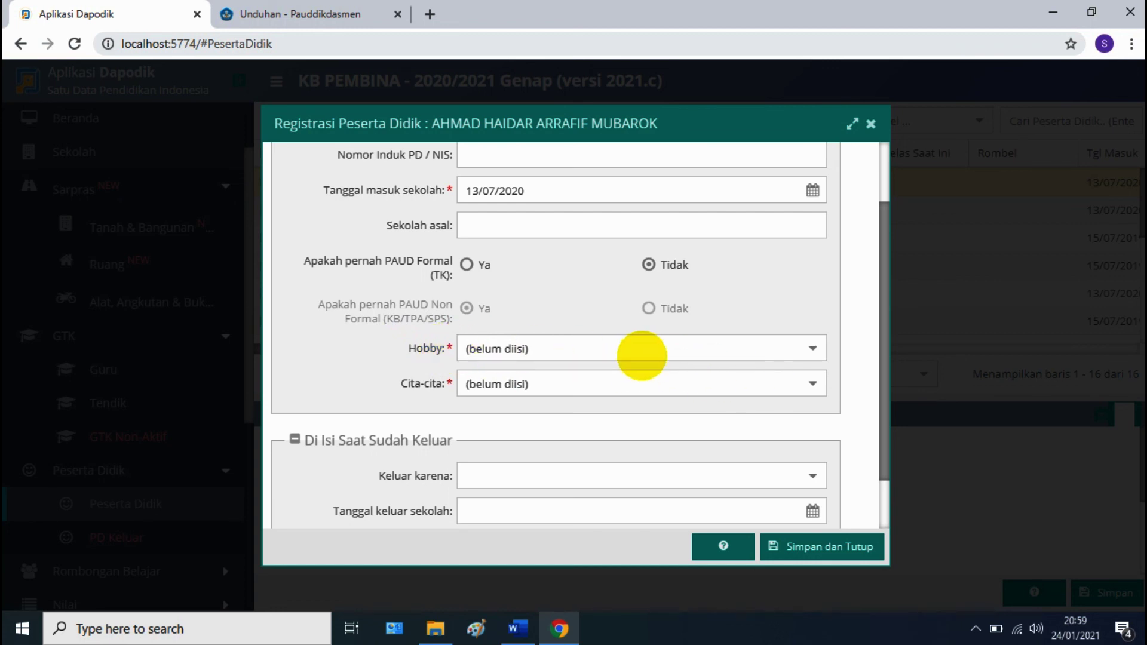
click(814, 347)
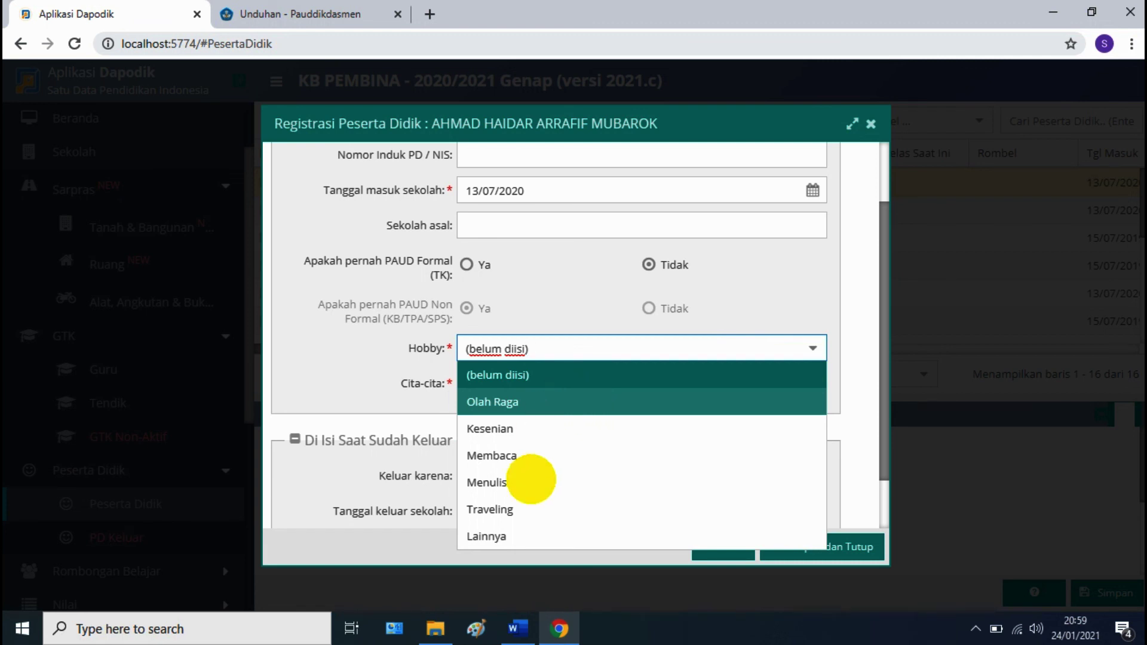
click(515, 535)
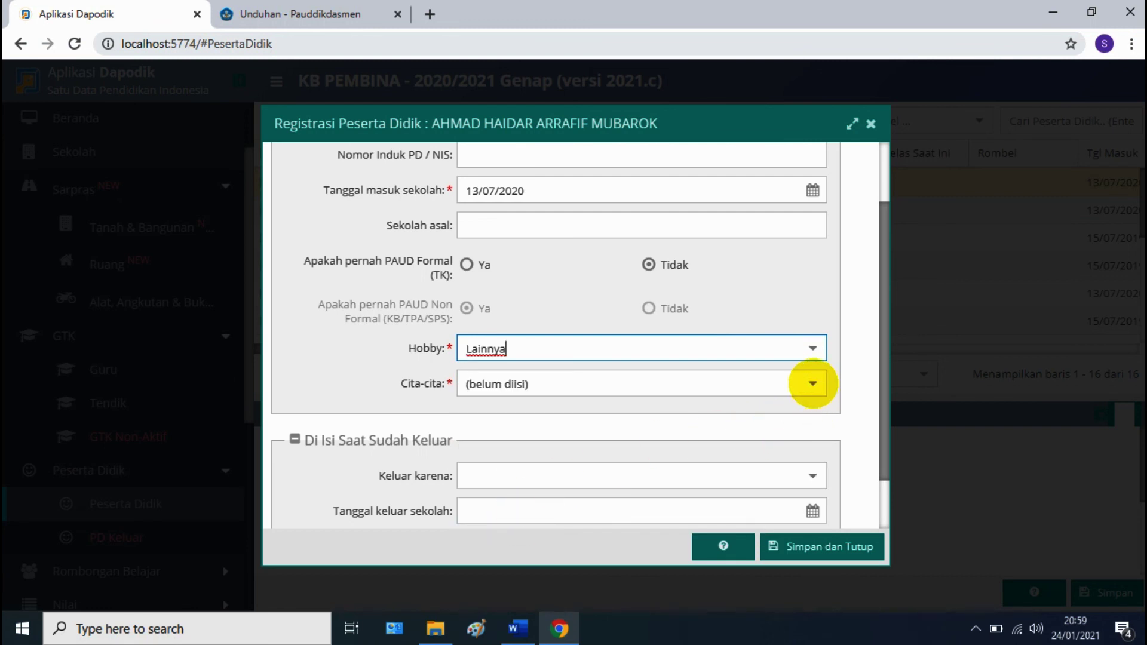
click(811, 383)
click(507, 359)
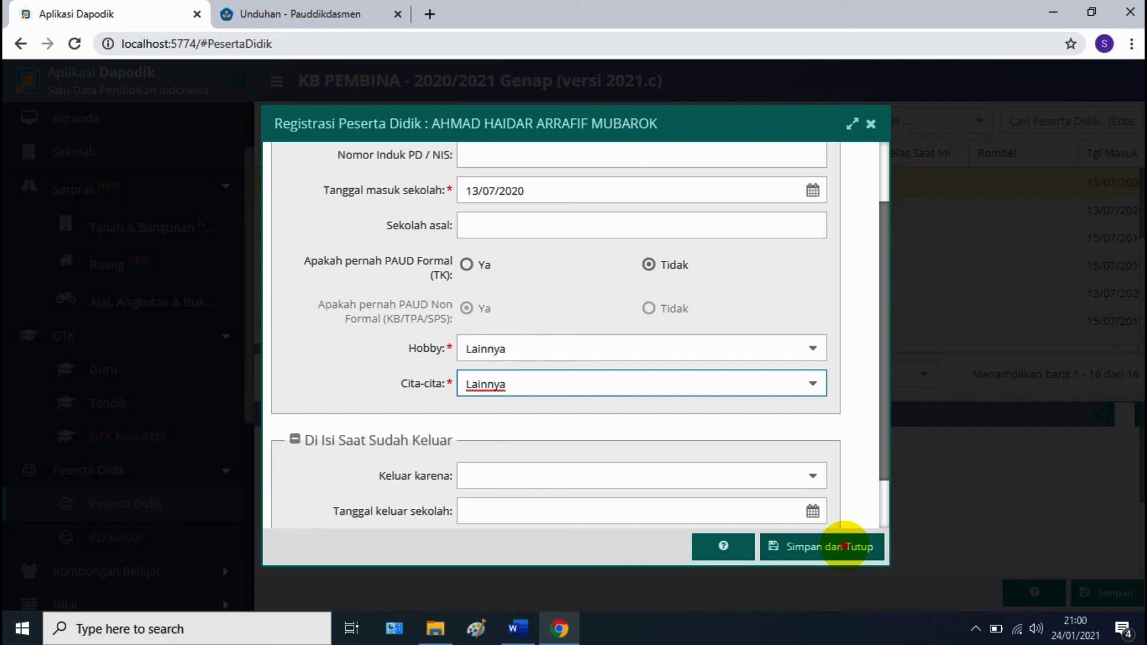
click(844, 545)
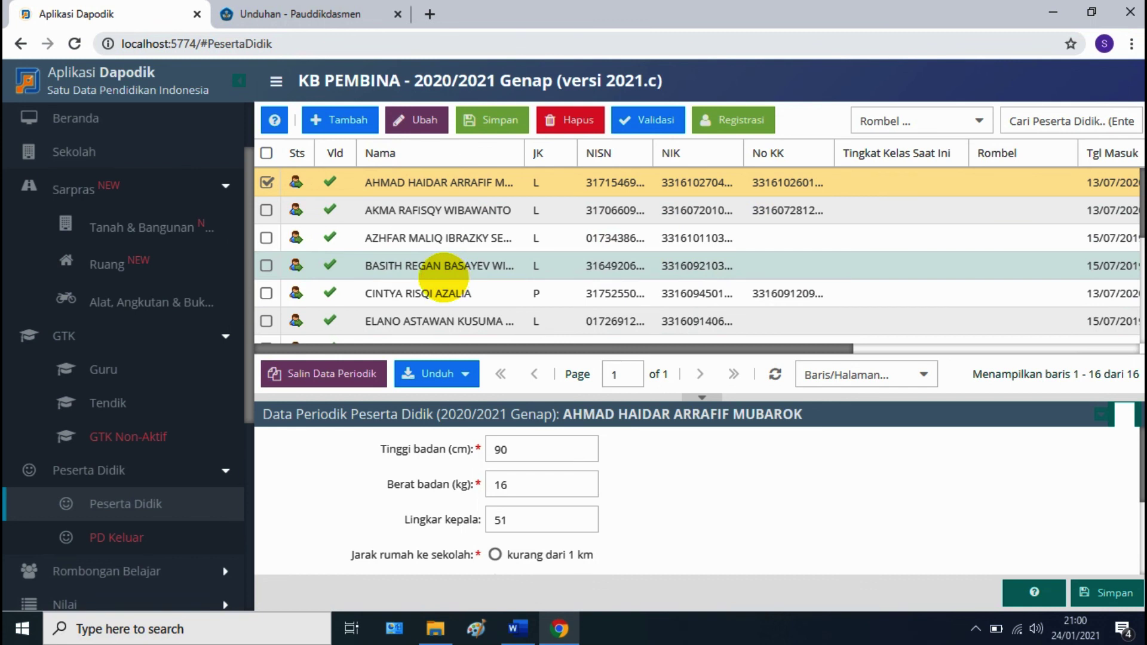
Reselect the first student's record in the Peserta Didik list
click(266, 182)
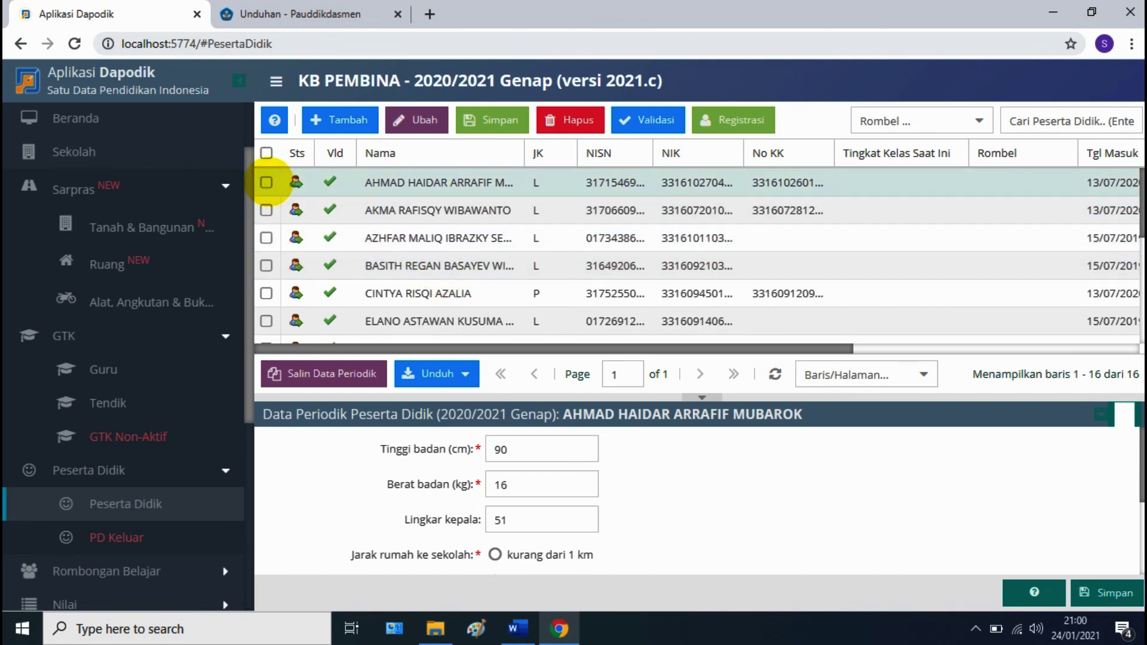
click(267, 183)
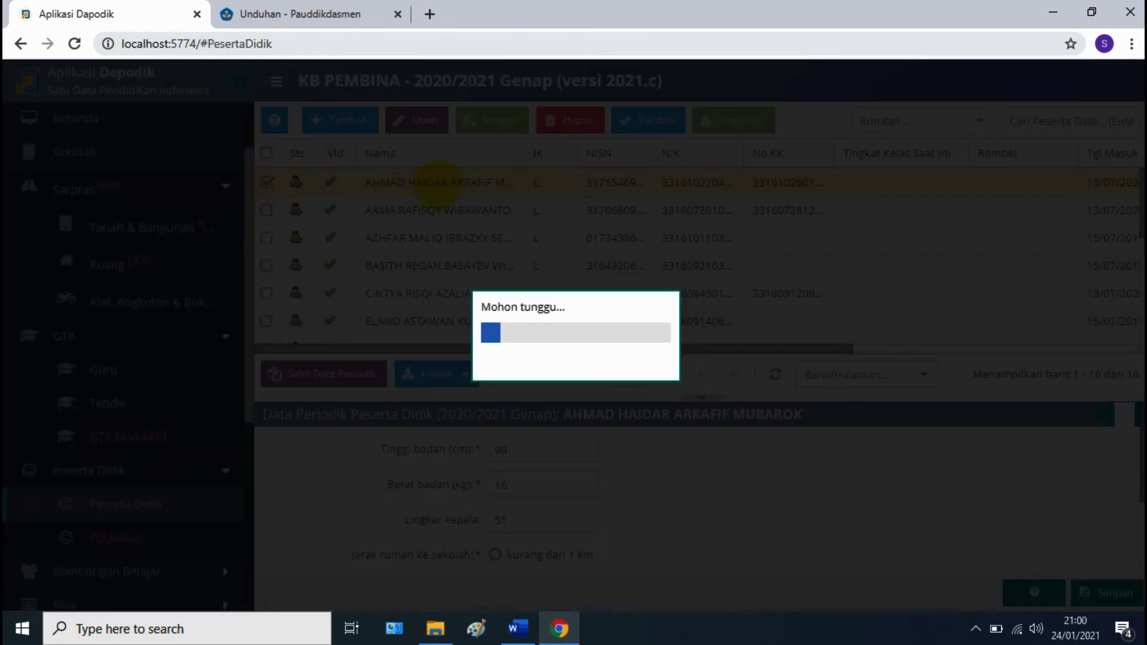